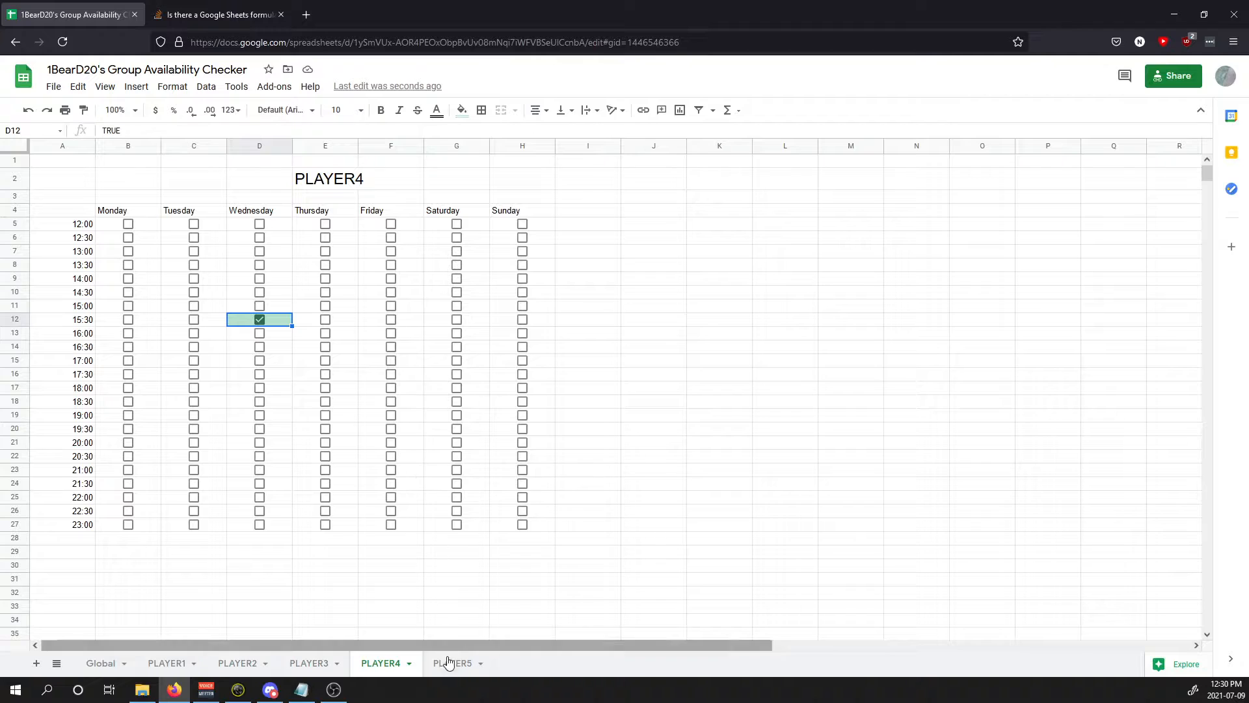
Step: Tick PLAYER5's Wednesday 15:30 slot (D12), then return to the view-only checker
{"action": "left_click", "coordinate": [449, 663]}
{"action": "left_click", "coordinate": [259, 318]}
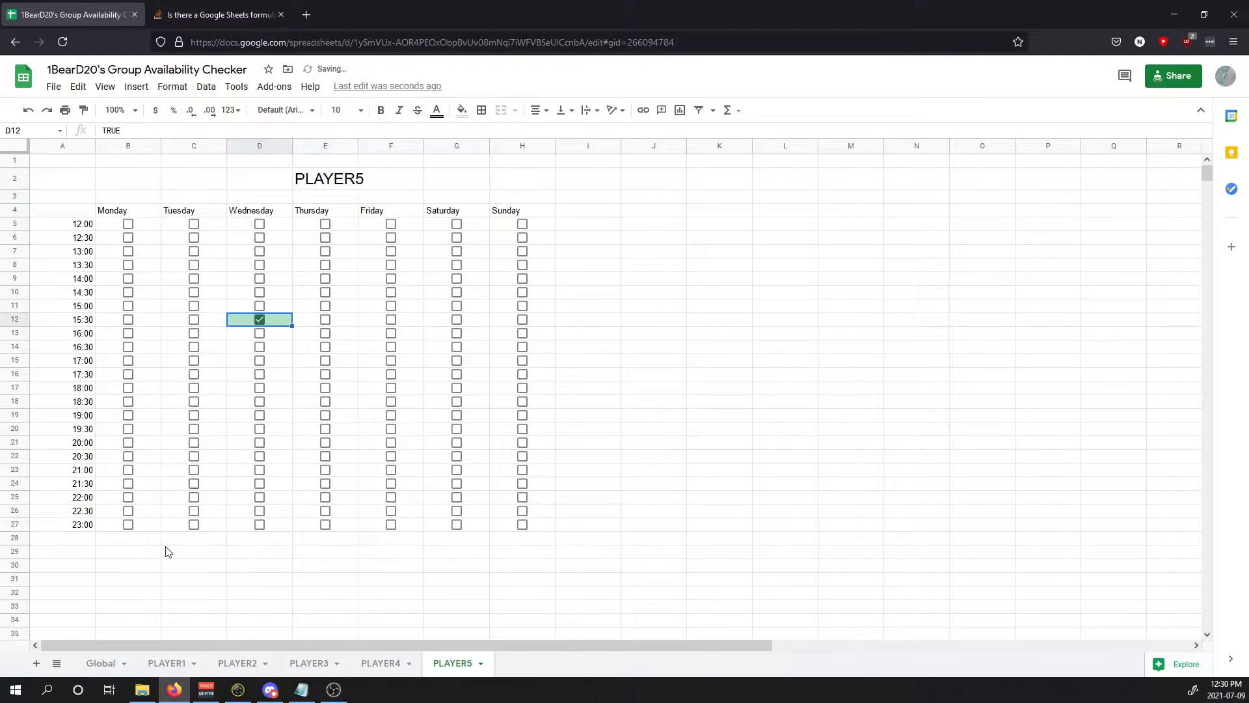
{"action": "left_click", "coordinate": [99, 663]}
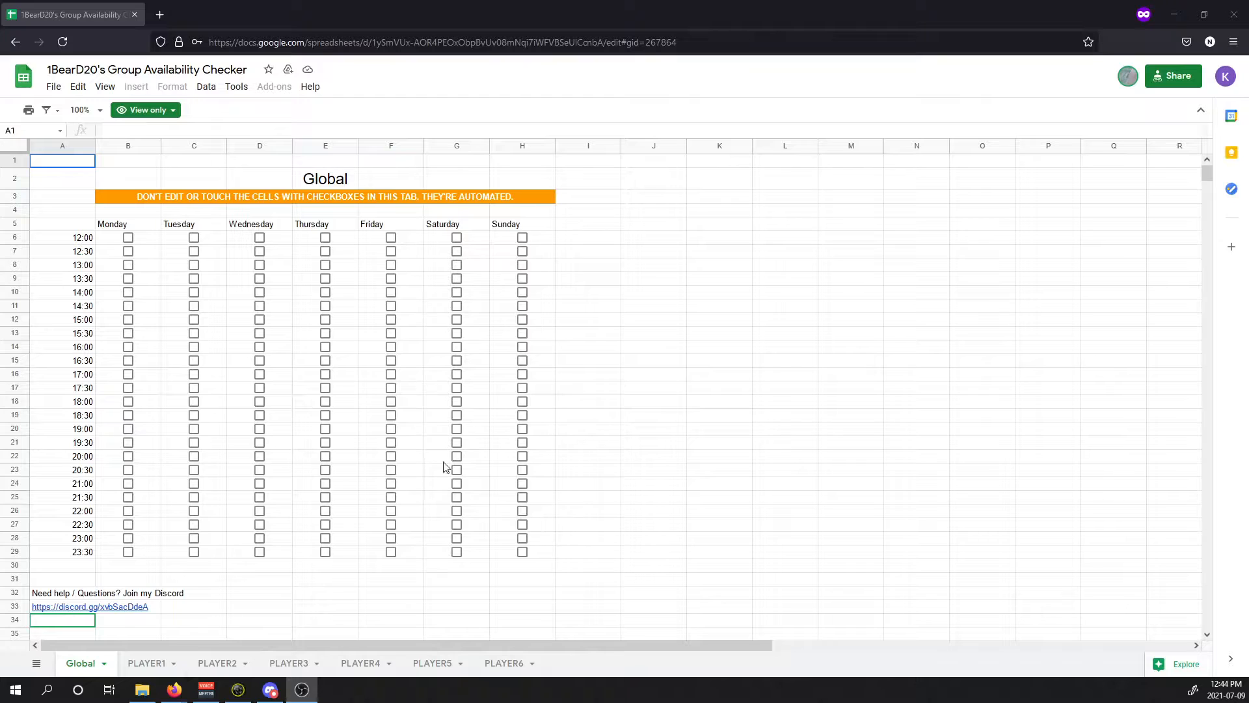
Step: Copy the spreadsheet to My Drive under its default name
{"action": "left_click", "coordinate": [53, 87]}
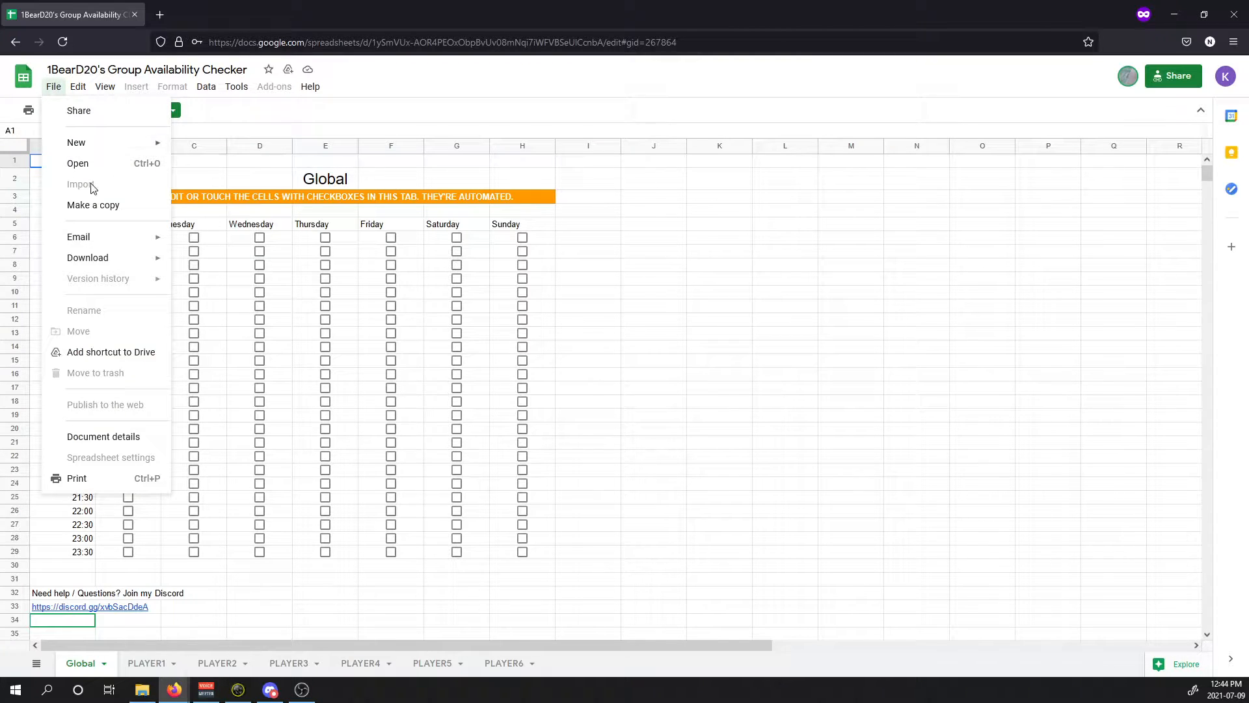
{"action": "left_click", "coordinate": [96, 205]}
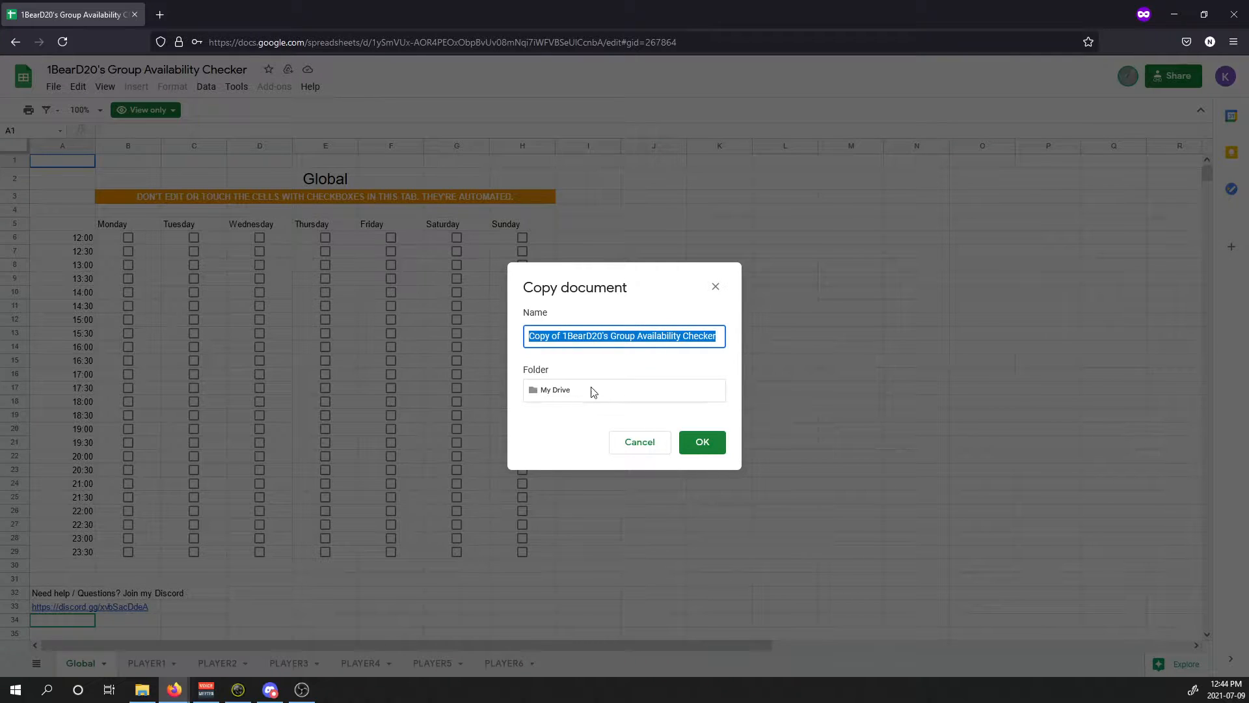
{"action": "left_click", "coordinate": [701, 445]}
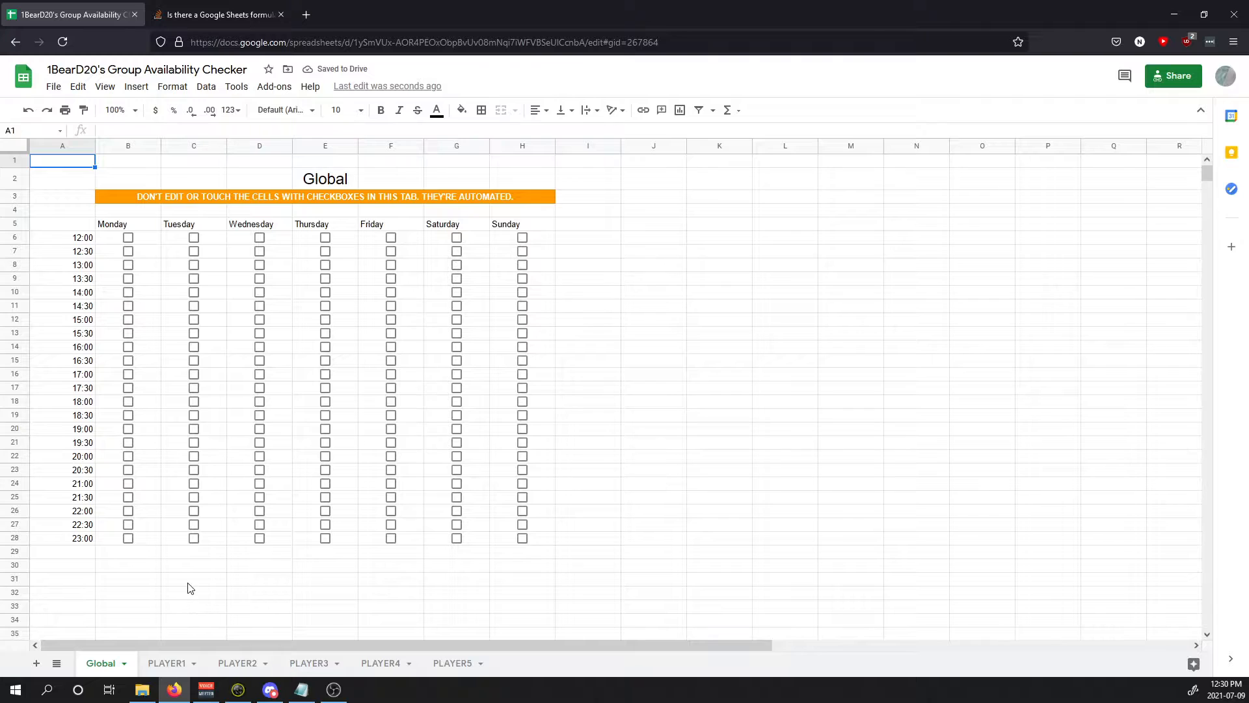
Step: Rename the PLAYER1 sheet to Mark and change its E2 title to Mark
{"action": "left_click", "coordinate": [167, 663]}
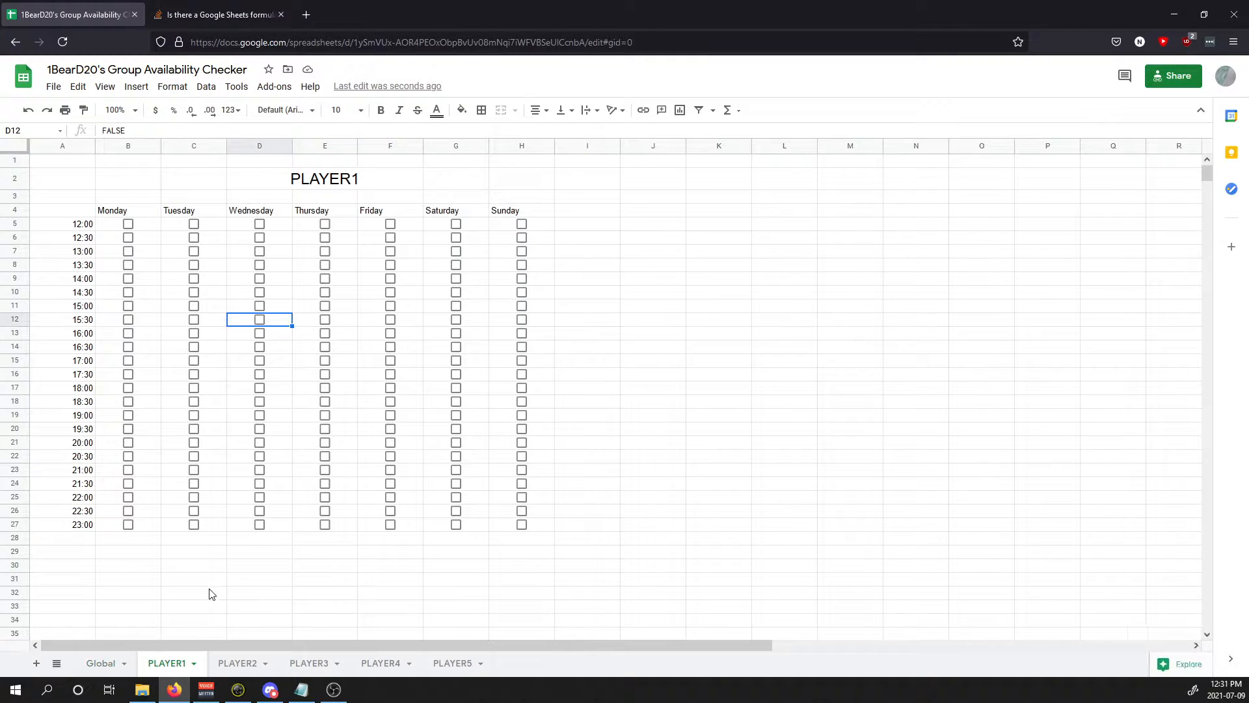
{"action": "double_click", "coordinate": [175, 665]}
{"action": "type", "text": "Mark"}
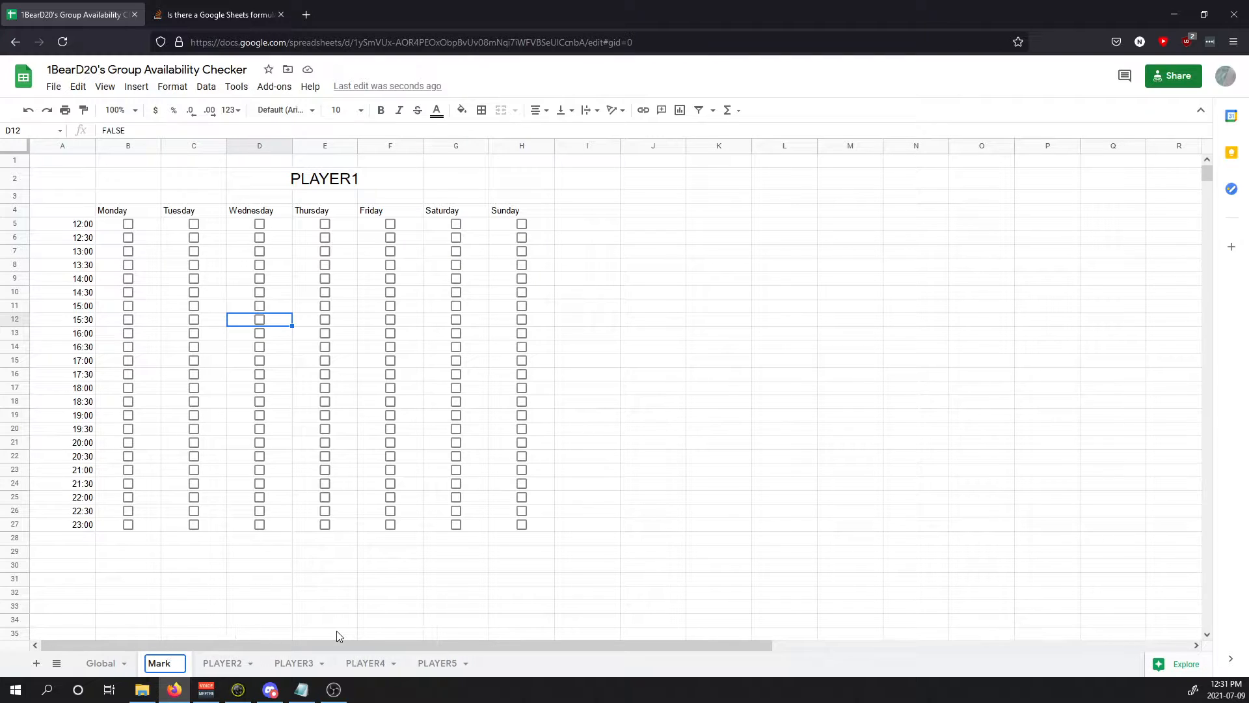
{"action": "key", "text": "ctrl+a"}
{"action": "key", "text": "ctrl+c"}
{"action": "left_click", "coordinate": [363, 170]}
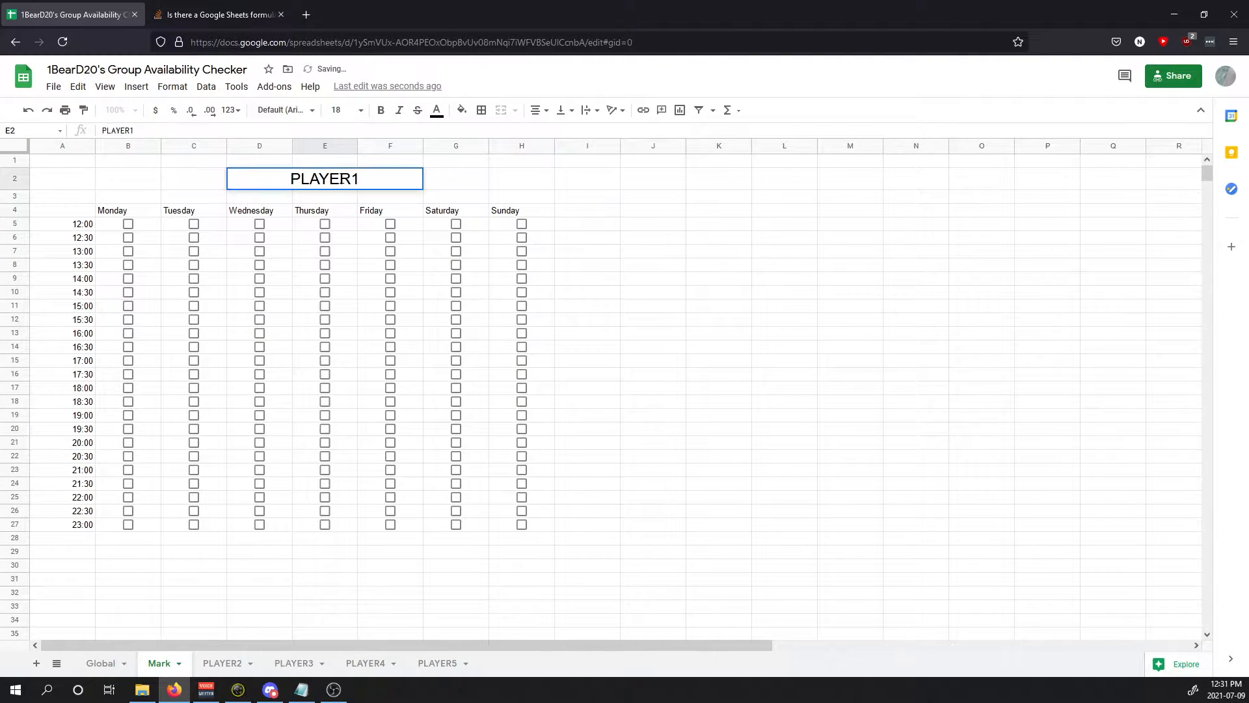
{"action": "key", "text": "ctrl+v"}
{"action": "key", "text": "Return"}
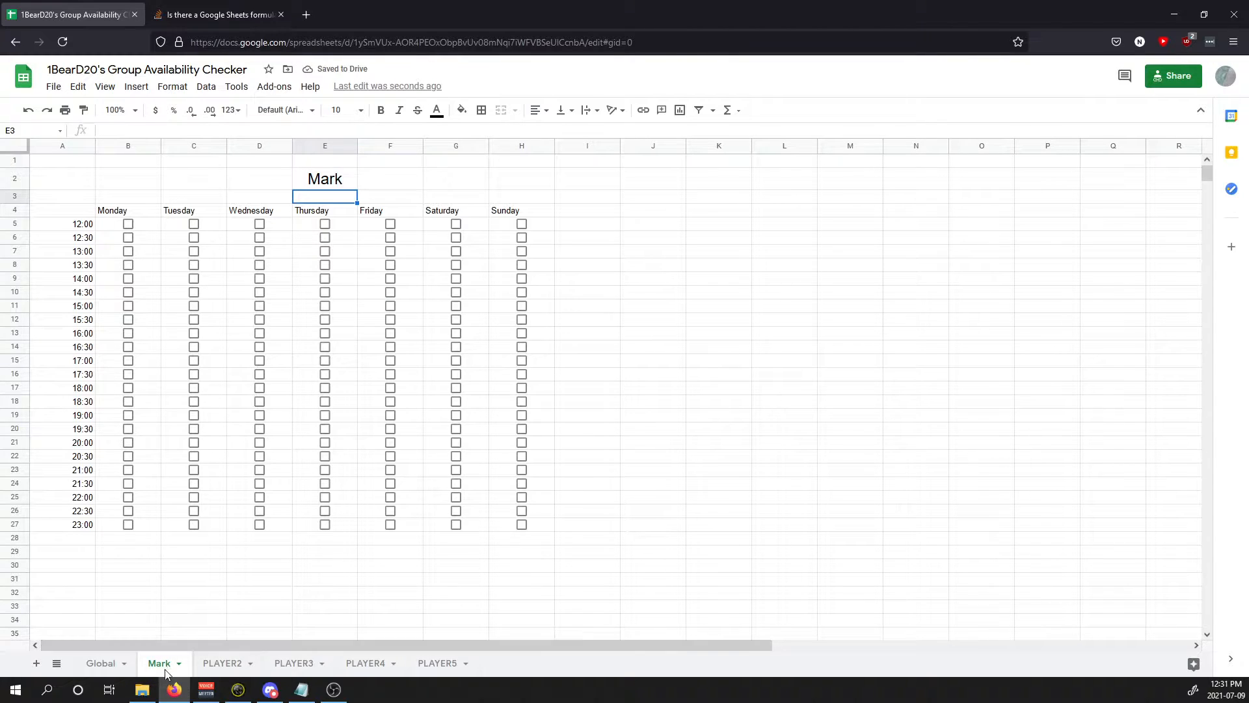
Step: On Global, inspect B6's formula and select the checkbox cells B7:H28
{"action": "left_click", "coordinate": [98, 674]}
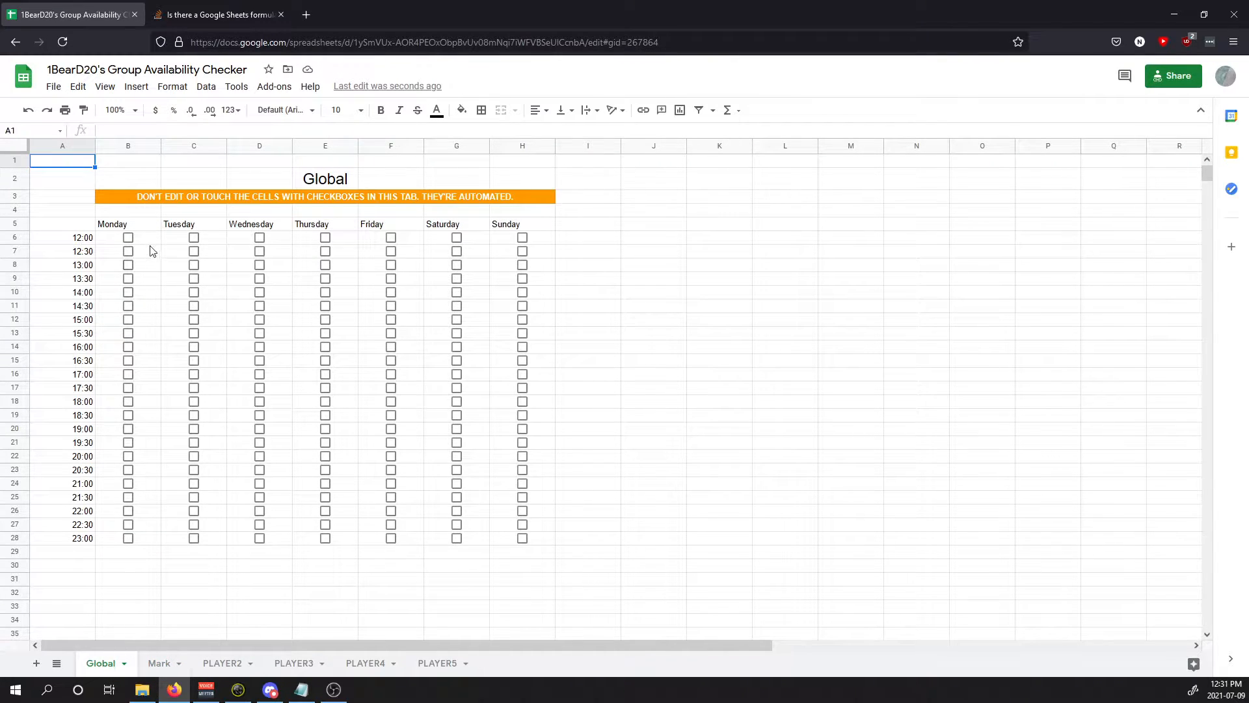
{"action": "left_click", "coordinate": [120, 236]}
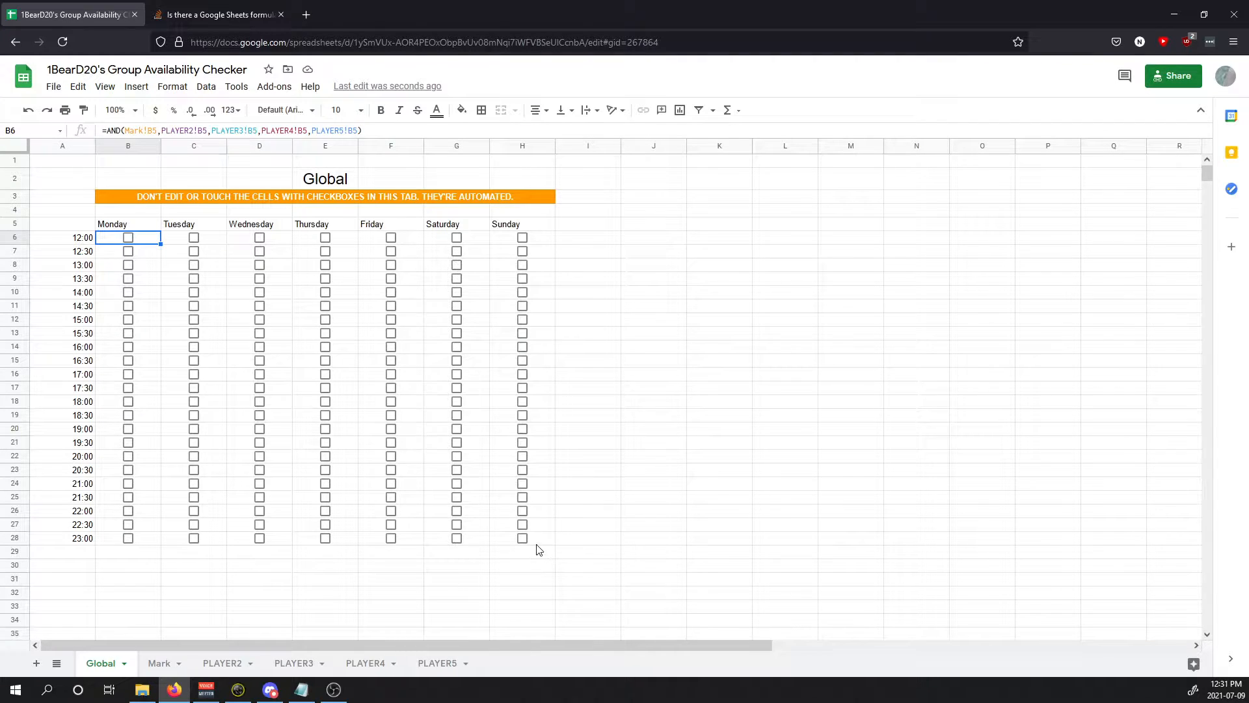
{"action": "left_click_drag", "start_coordinate": [537, 540], "coordinate": [147, 253]}
Step: Enter 9, 9:30, 12:30 and 13:00 in Global A6:A9 and view them on PLAYER1
{"action": "left_click", "coordinate": [151, 240]}
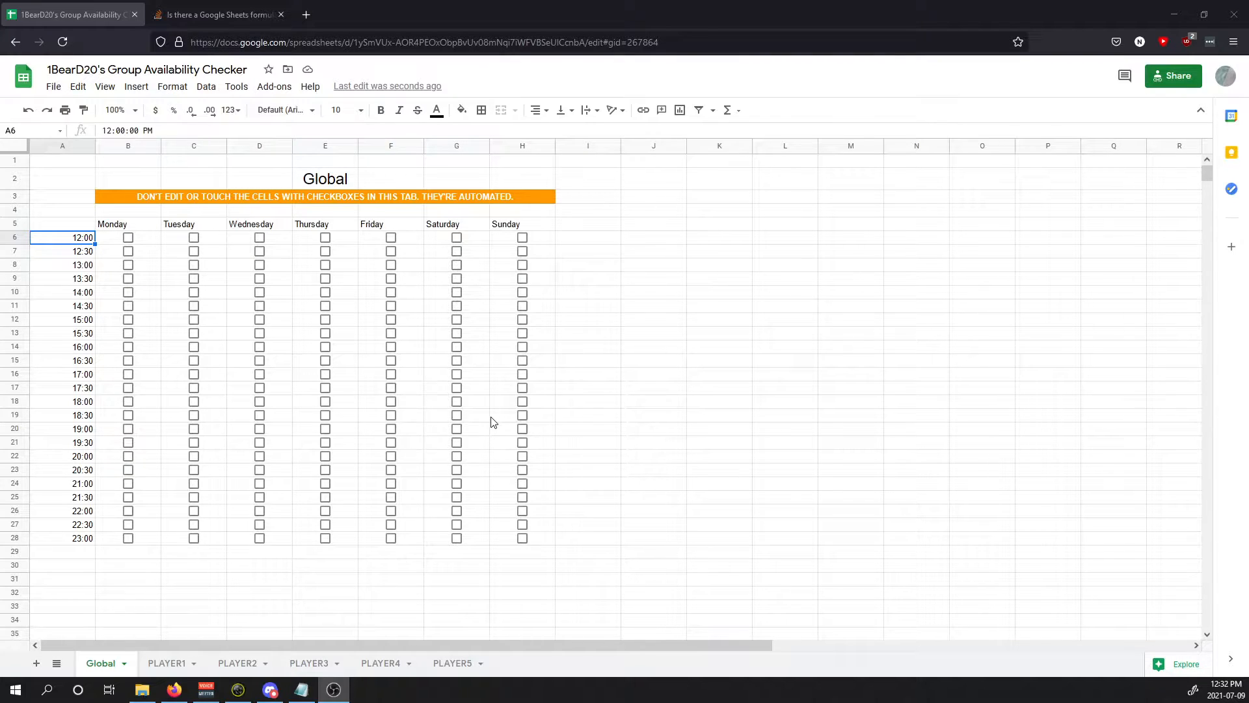
{"action": "type", "text": "9"}
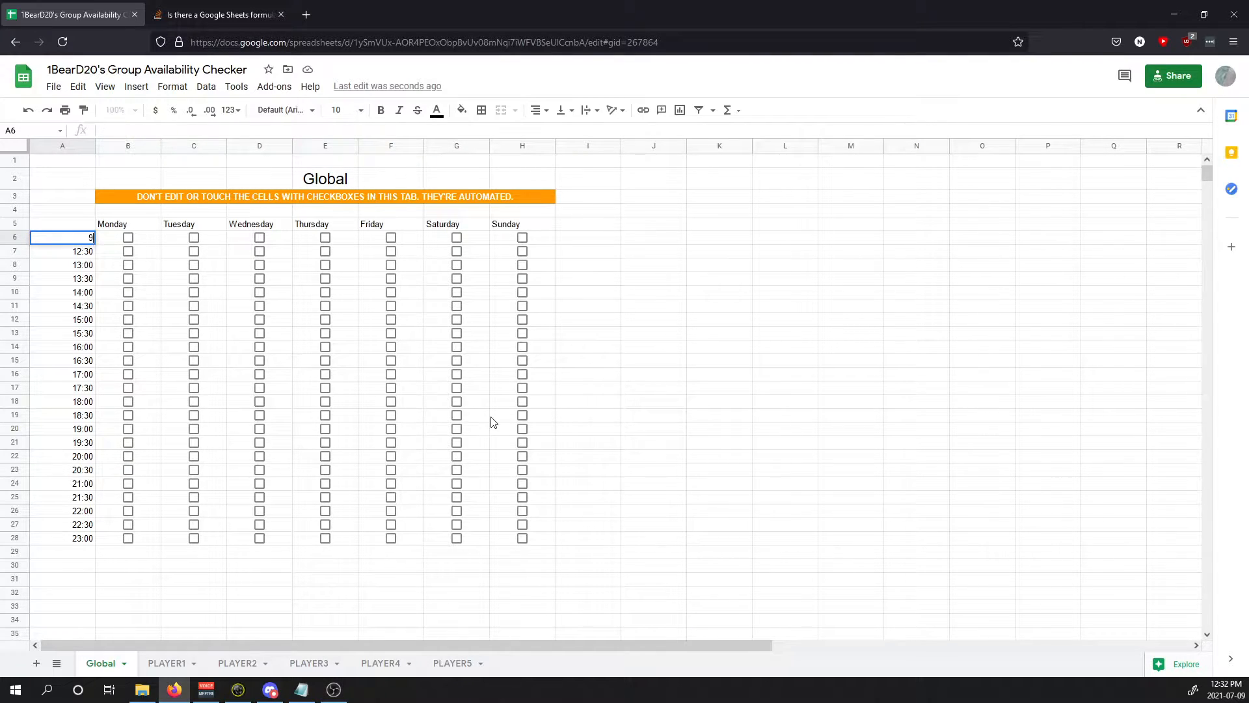
{"action": "key", "text": "Down"}
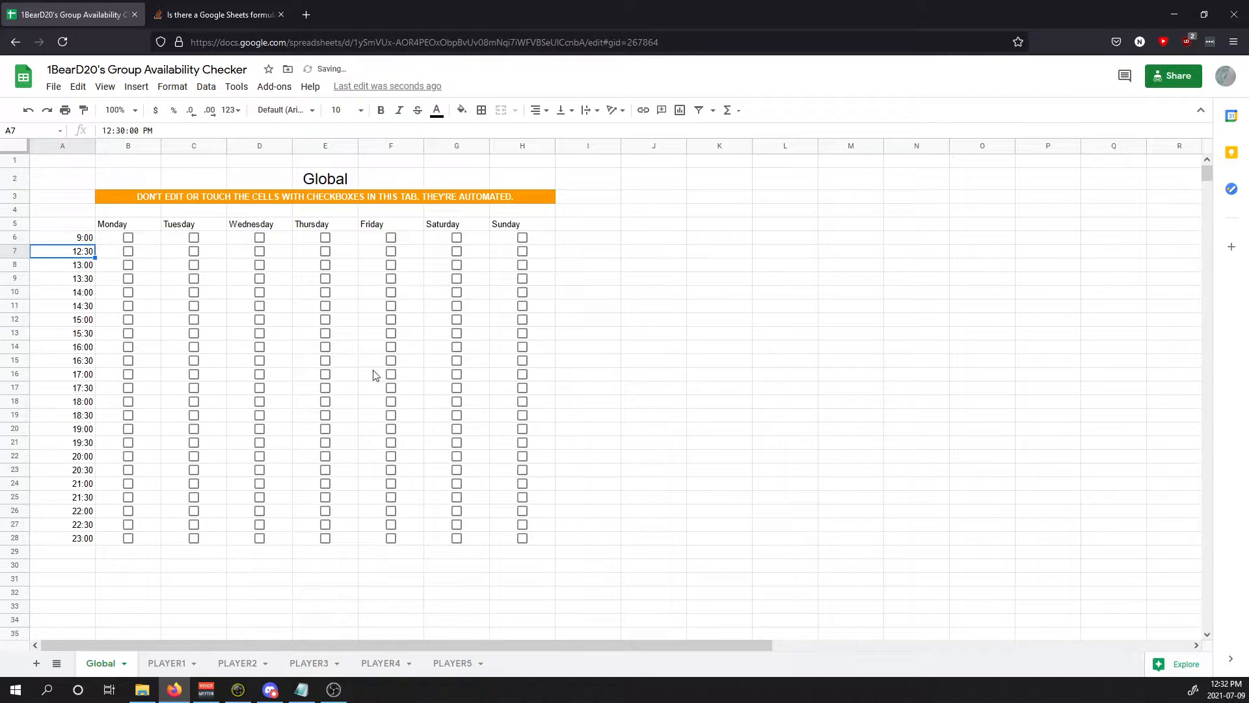
{"action": "type", "text": "9:30"}
{"action": "key", "text": "Return"}
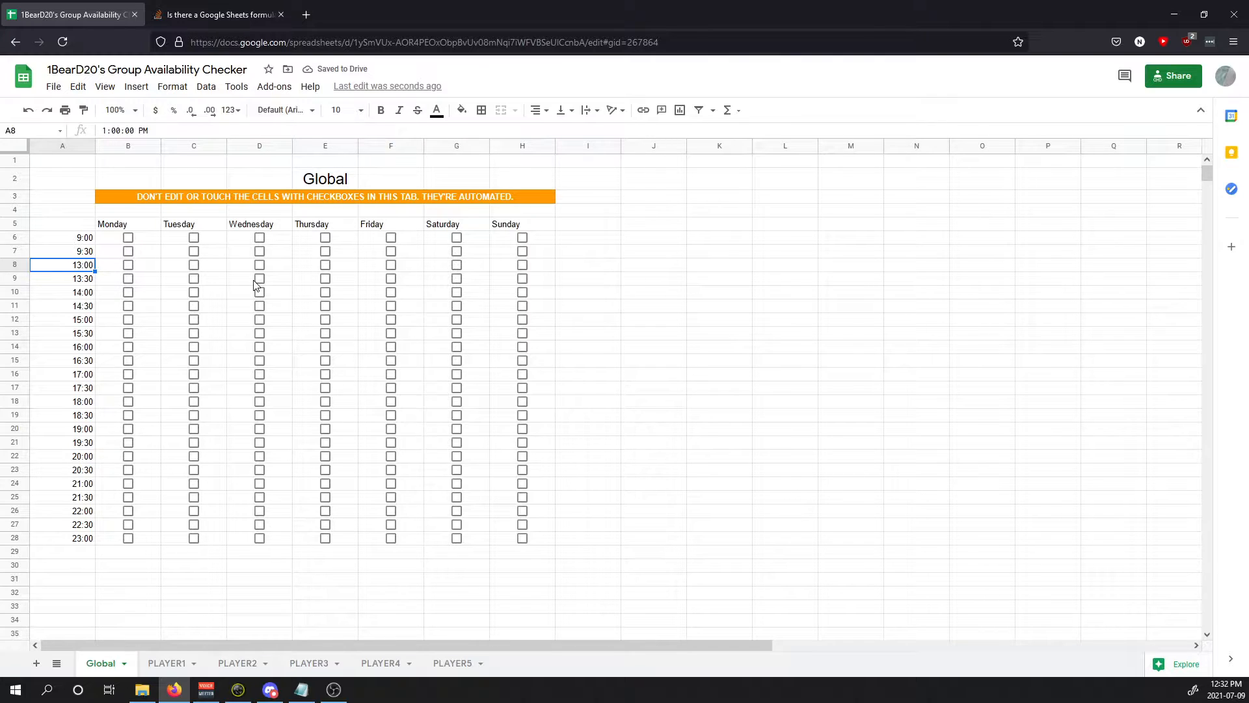
{"action": "type", "text": "12:30"}
{"action": "key", "text": "Return"}
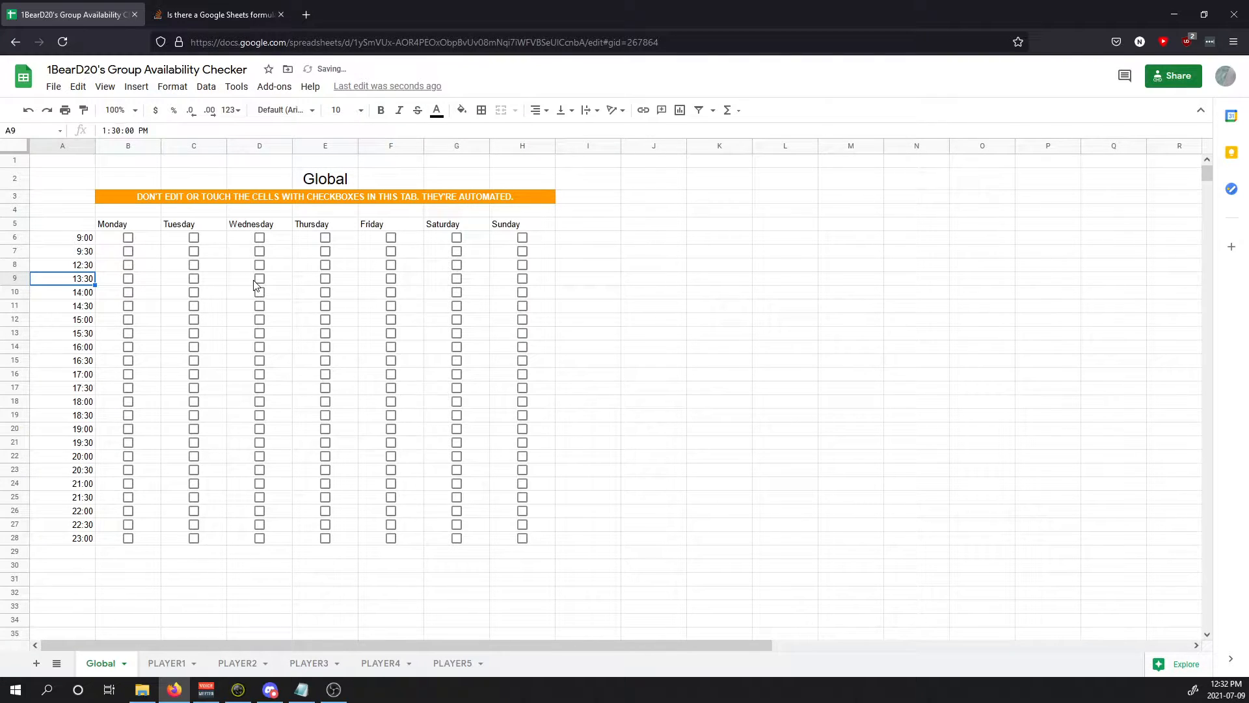
{"action": "type", "text": "13:00"}
{"action": "key", "text": "Return"}
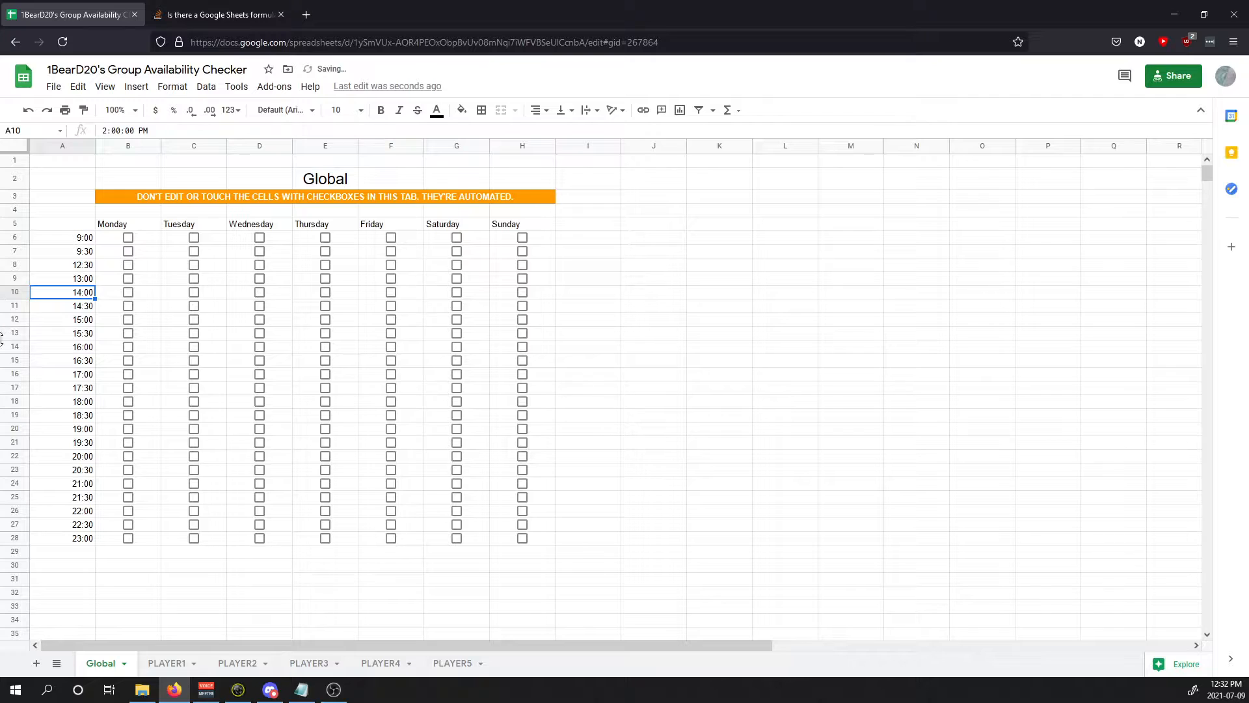
{"action": "left_click", "coordinate": [163, 663]}
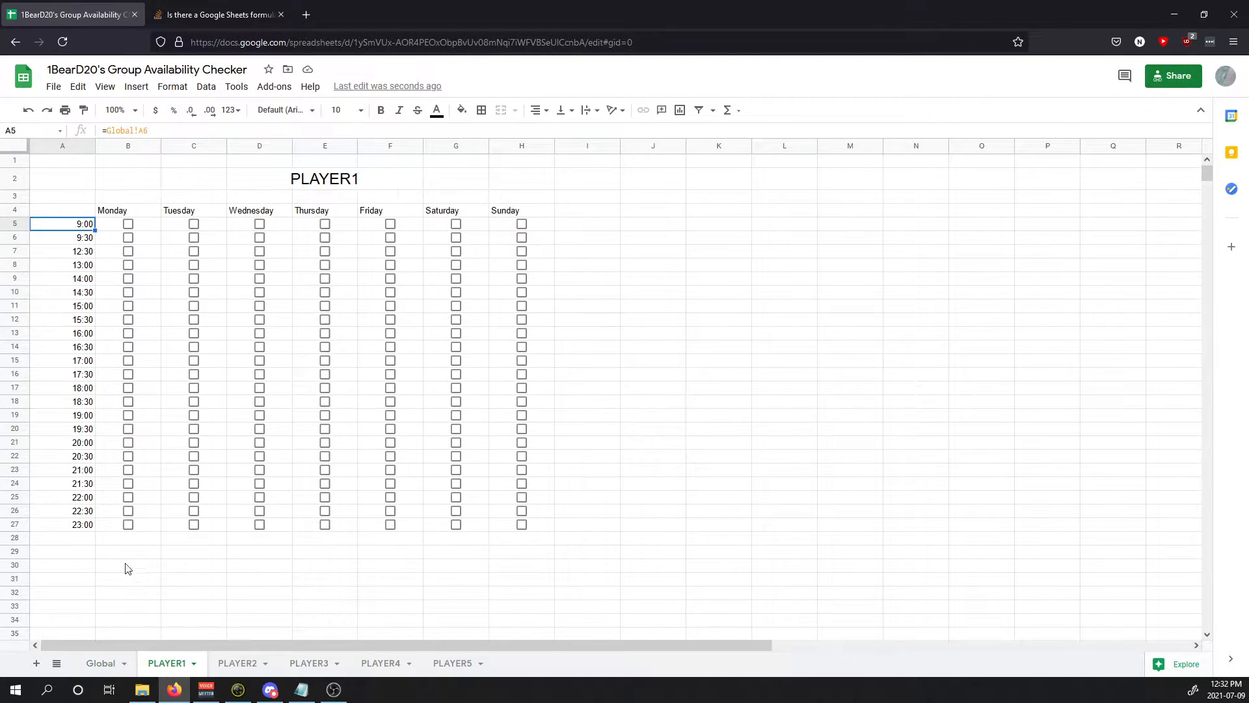
Step: Check the times on PLAYER2, then put 'Butt' in Global A6 and see it on PLAYER1
{"action": "left_click", "coordinate": [231, 662]}
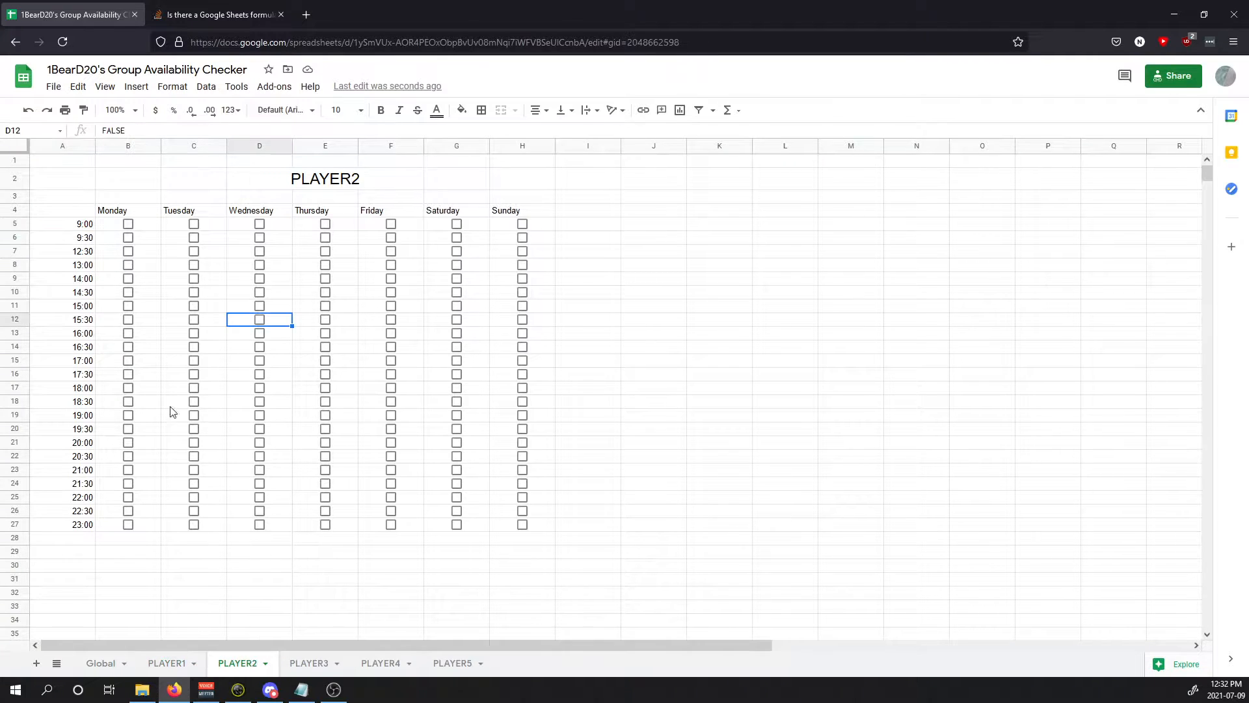
{"action": "left_click", "coordinate": [101, 663]}
{"action": "key", "text": "Up"}
{"action": "key", "text": "Up"}
{"action": "key", "text": "Up"}
{"action": "key", "text": "Up"}
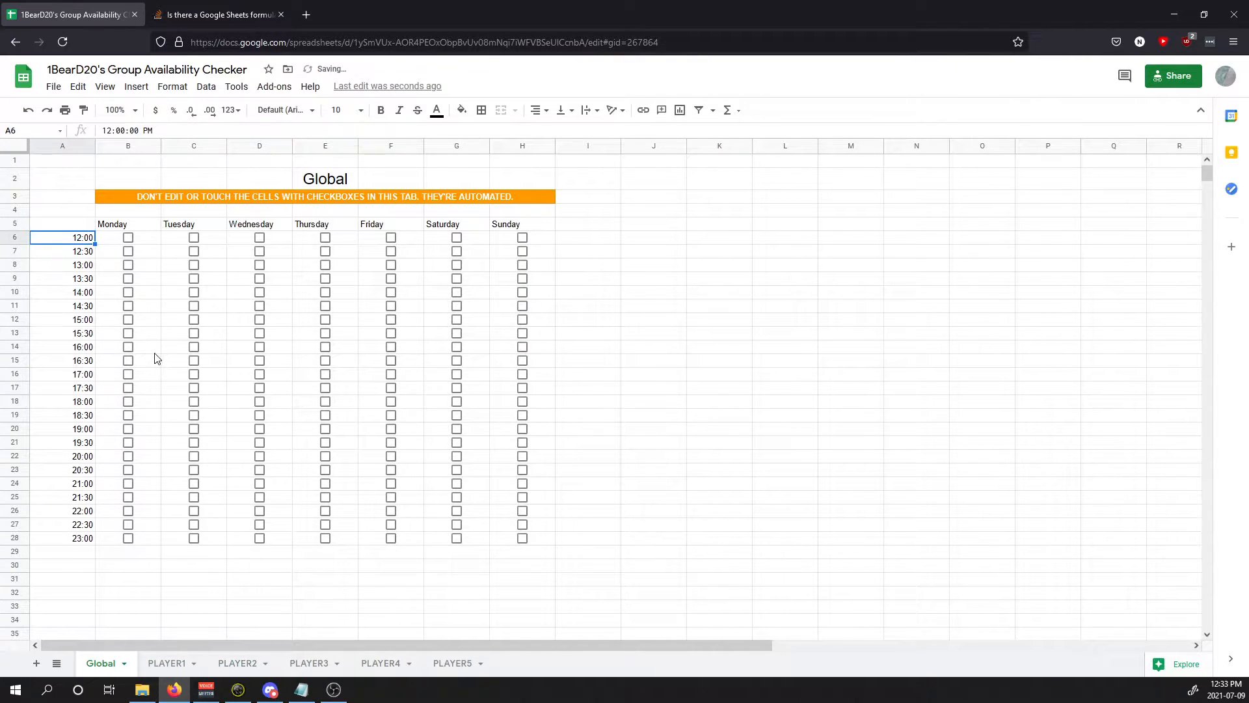
{"action": "type", "text": "Butt"}
{"action": "key", "text": "Return"}
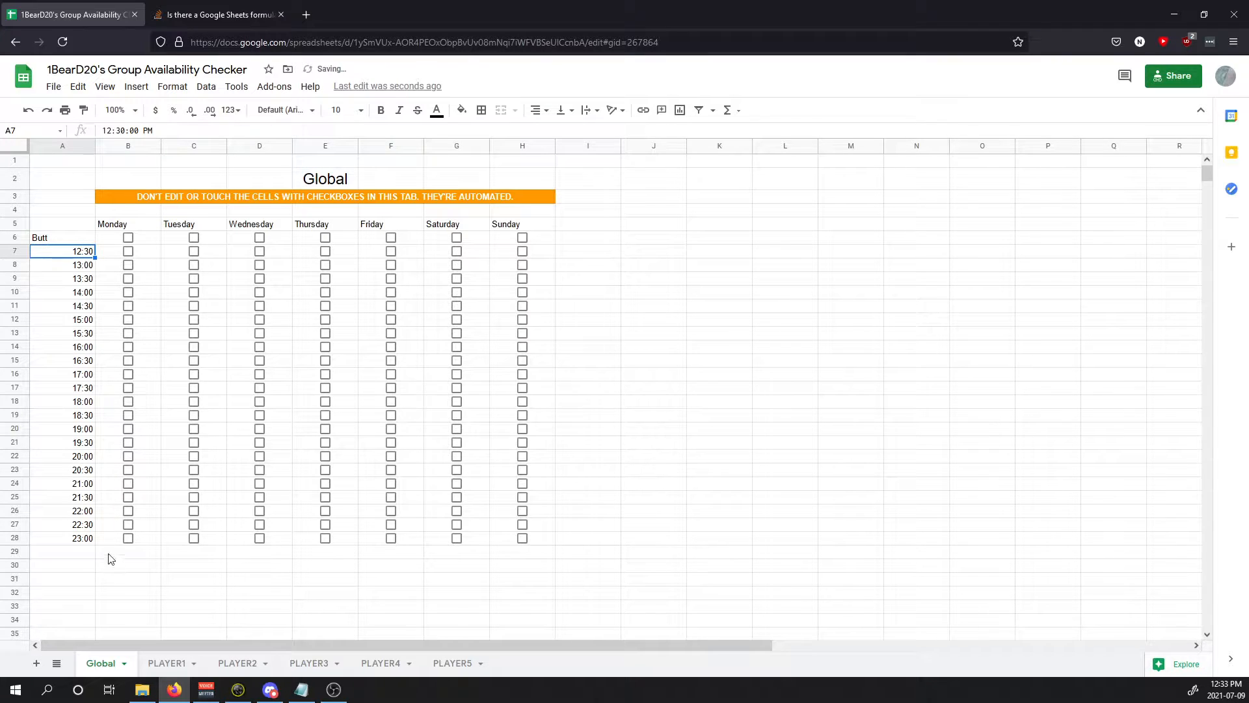
{"action": "left_click", "coordinate": [167, 662]}
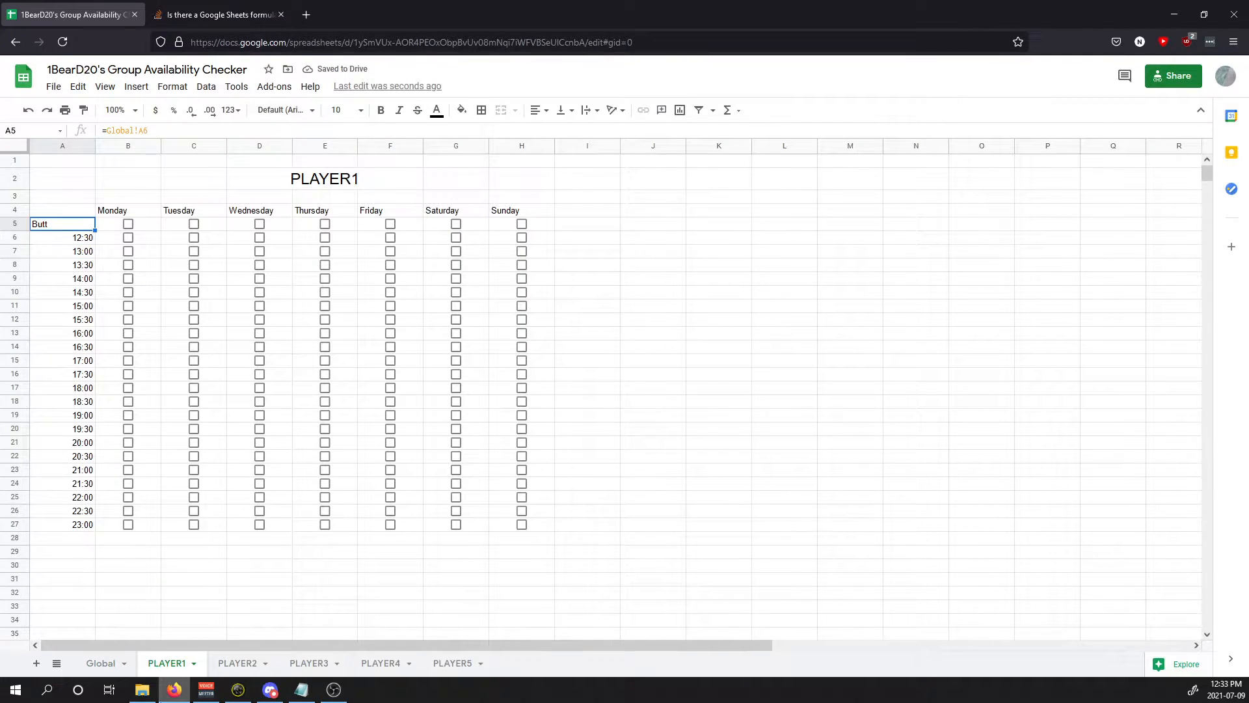
Step: Enter 10 in Global A6 and see how PLAYER1 shows it
{"action": "left_click", "coordinate": [101, 662]}
{"action": "left_click", "coordinate": [83, 237]}
{"action": "type", "text": "10"}
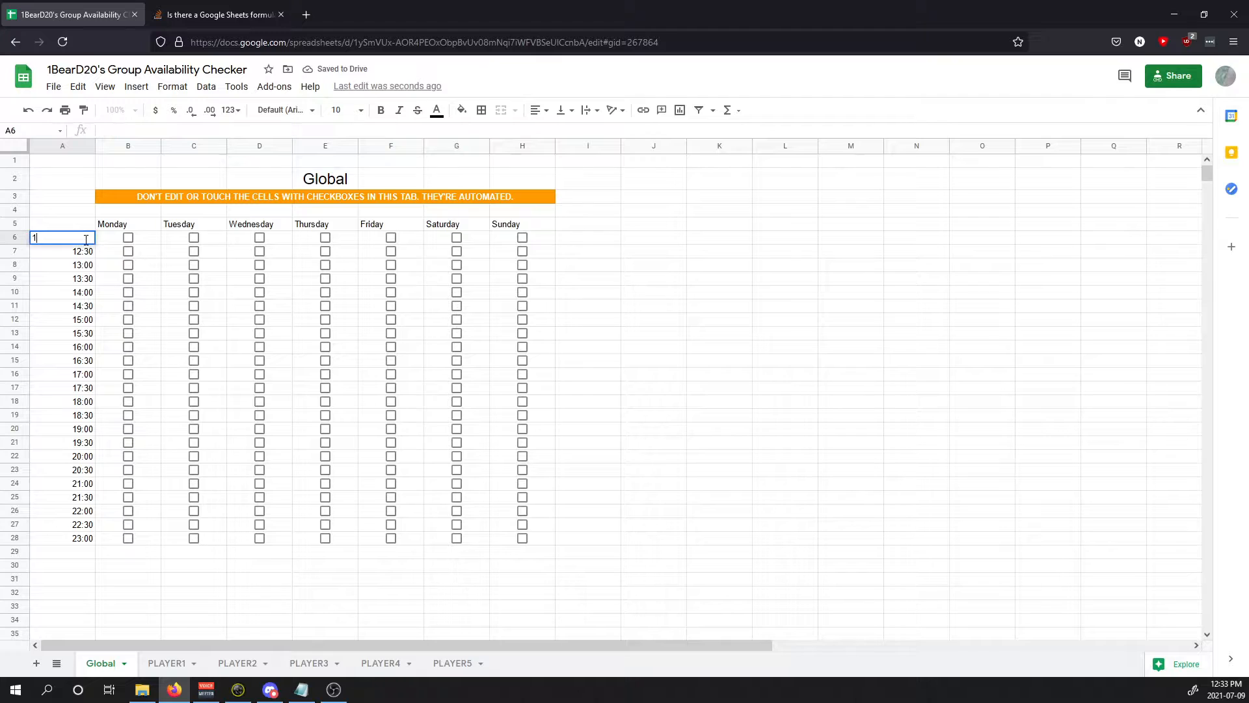
{"action": "key", "text": "Return"}
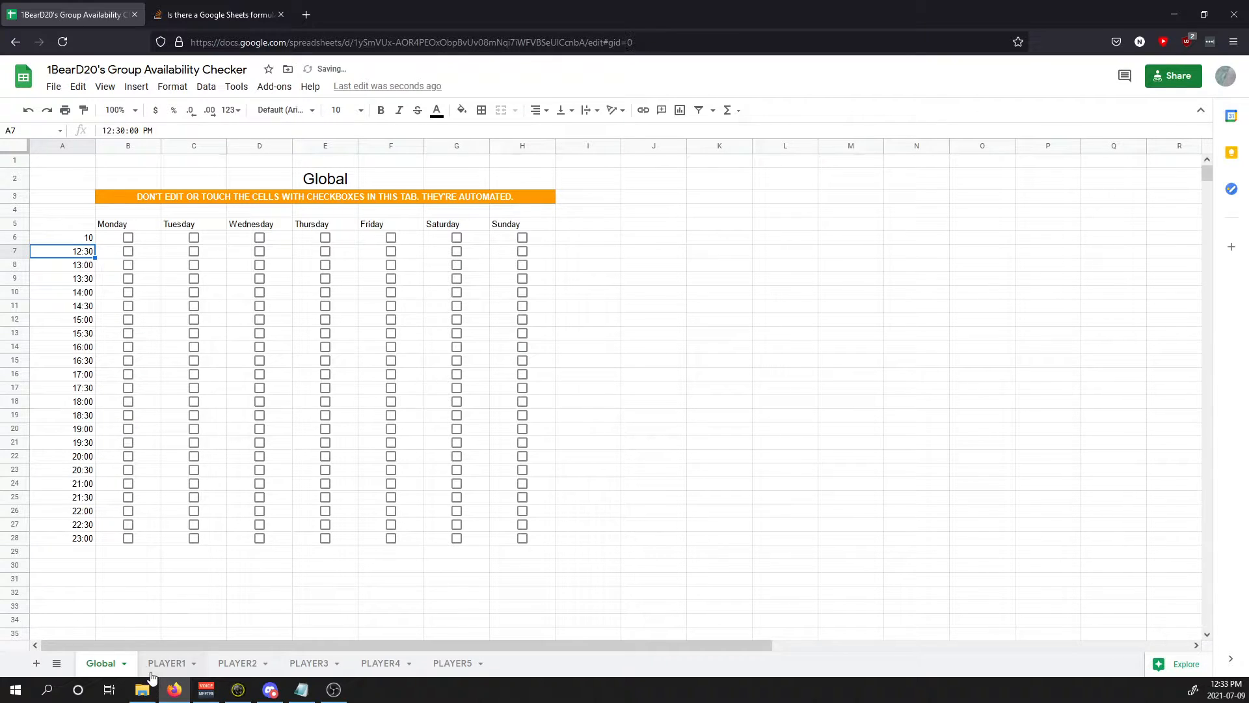
{"action": "left_click", "coordinate": [156, 663]}
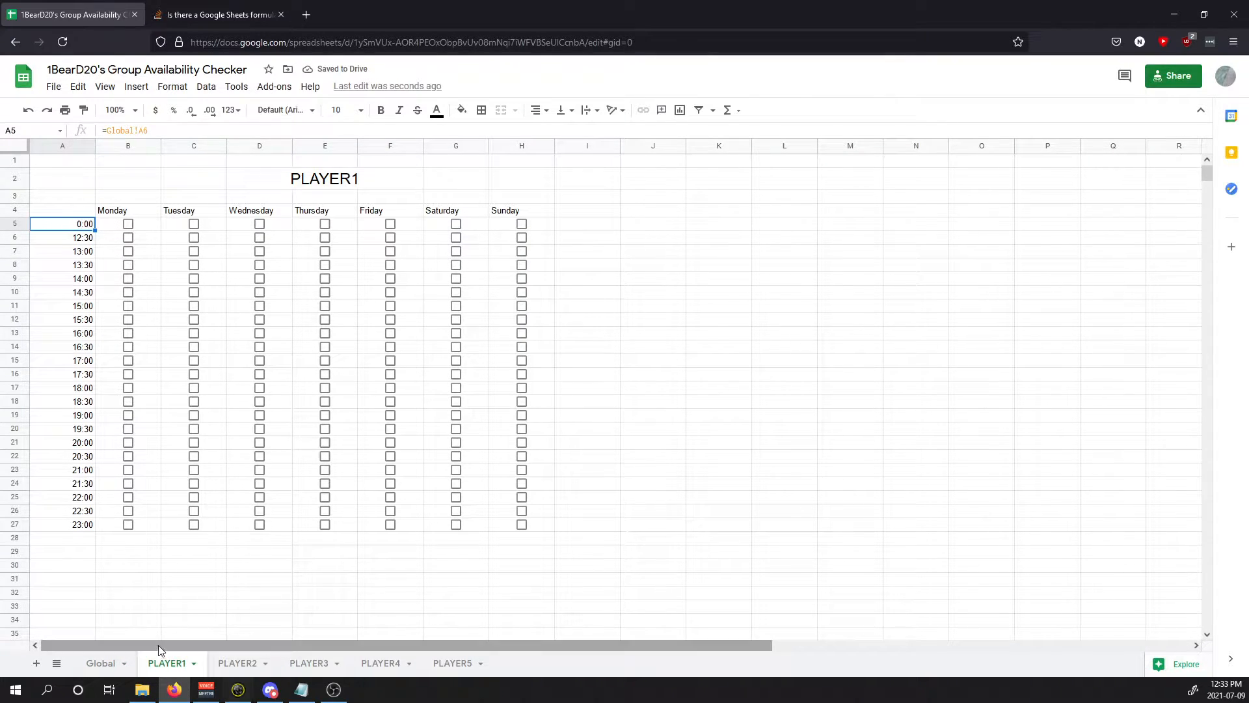
Step: Undo the Global time edits back to the original 12:00 start
{"action": "left_click", "coordinate": [101, 662]}
{"action": "left_click", "coordinate": [70, 235]}
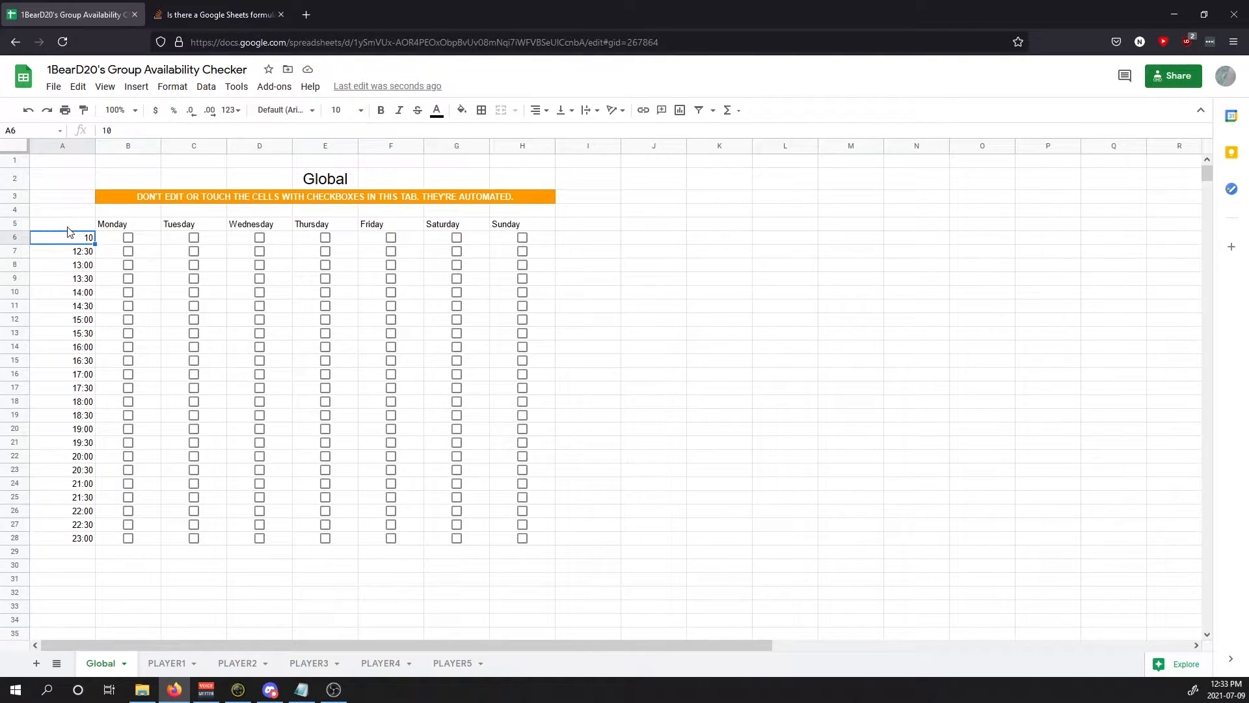
{"action": "key", "text": "ctrl+z"}
{"action": "key", "text": "ctrl+z"}
{"action": "key", "text": "ctrl+z"}
{"action": "key", "text": "ctrl+y"}
{"action": "key", "text": "ctrl+y"}
Step: Delete the PLAYER5 sheet and inspect the resulting #REF! error in Global B6
{"action": "left_click", "coordinate": [478, 665]}
{"action": "left_click", "coordinate": [479, 665]}
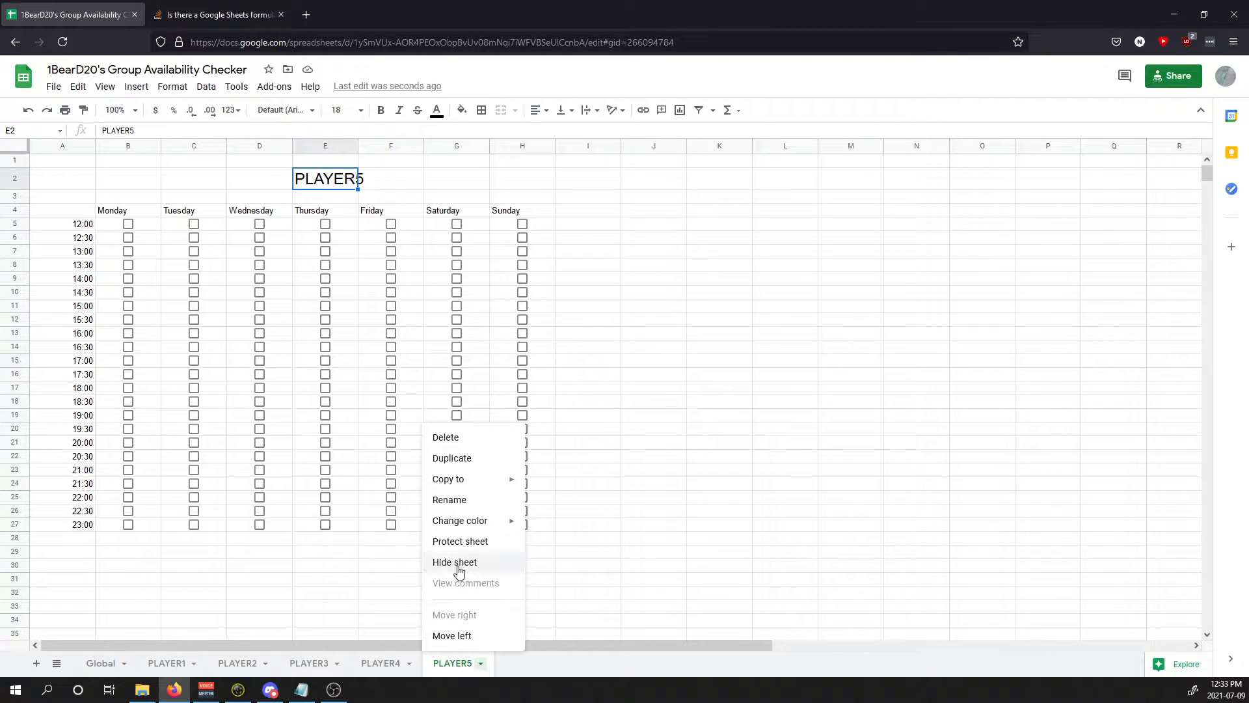
{"action": "left_click", "coordinate": [463, 437]}
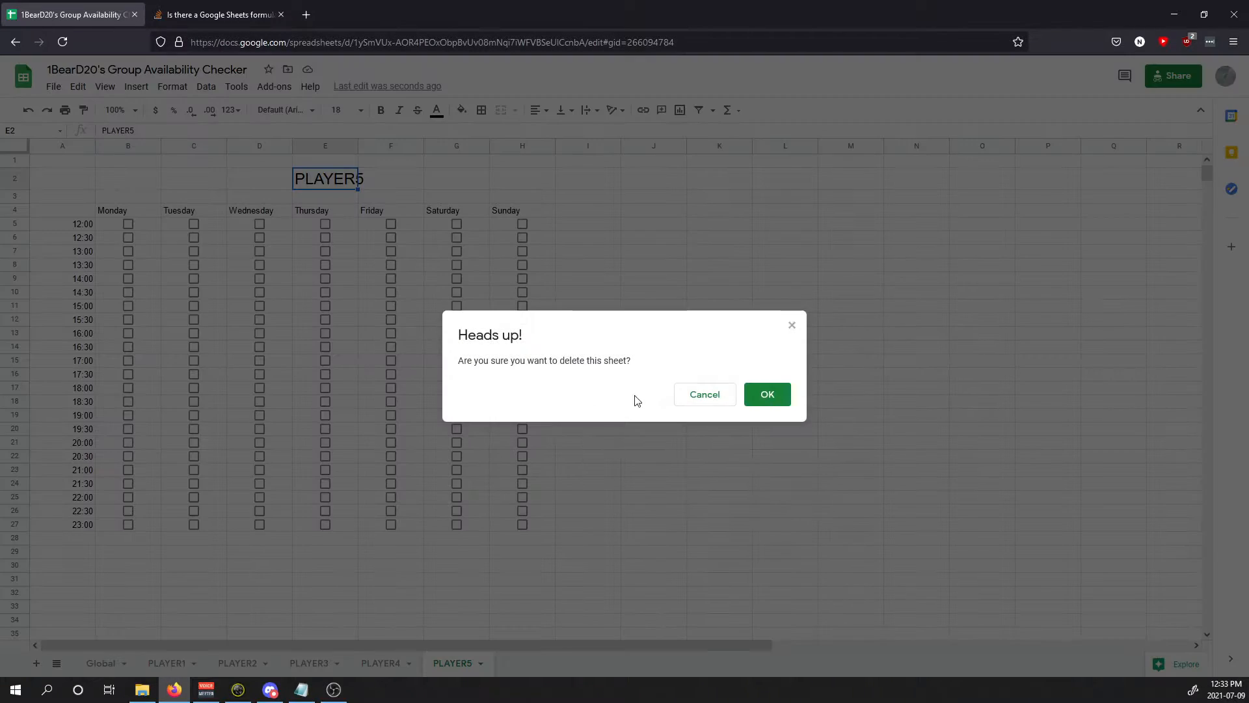
{"action": "left_click", "coordinate": [767, 397]}
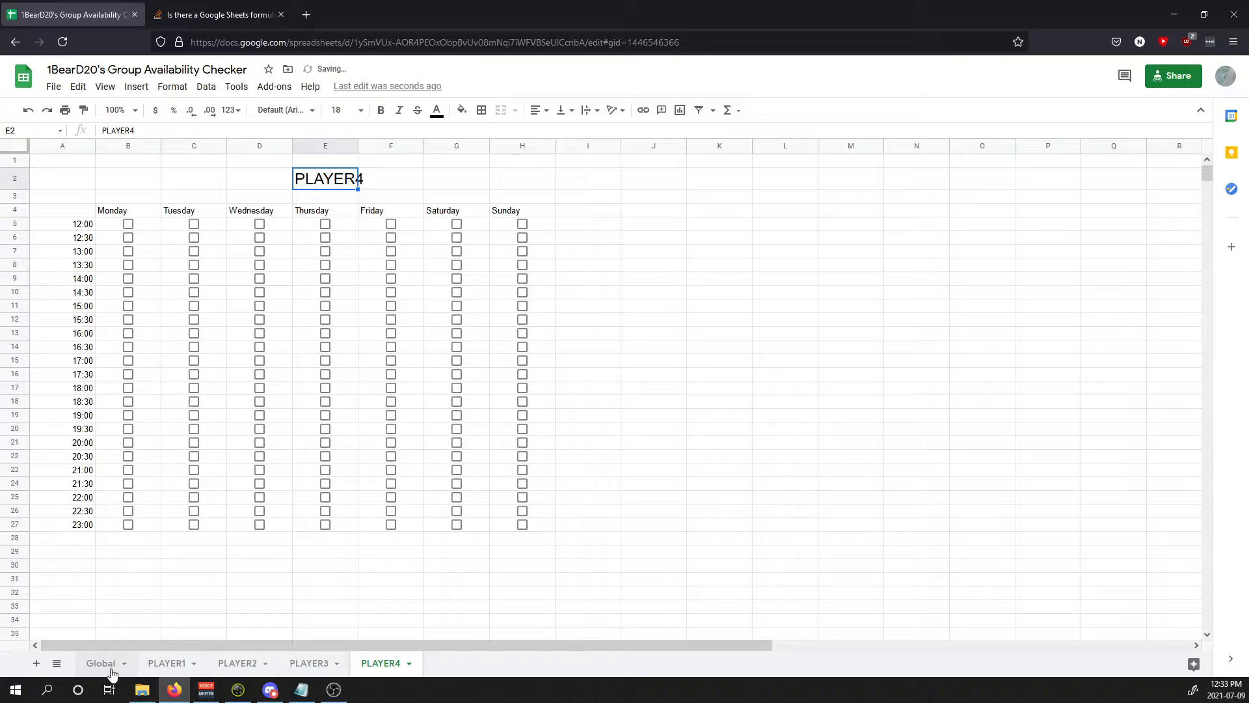
{"action": "left_click", "coordinate": [103, 662]}
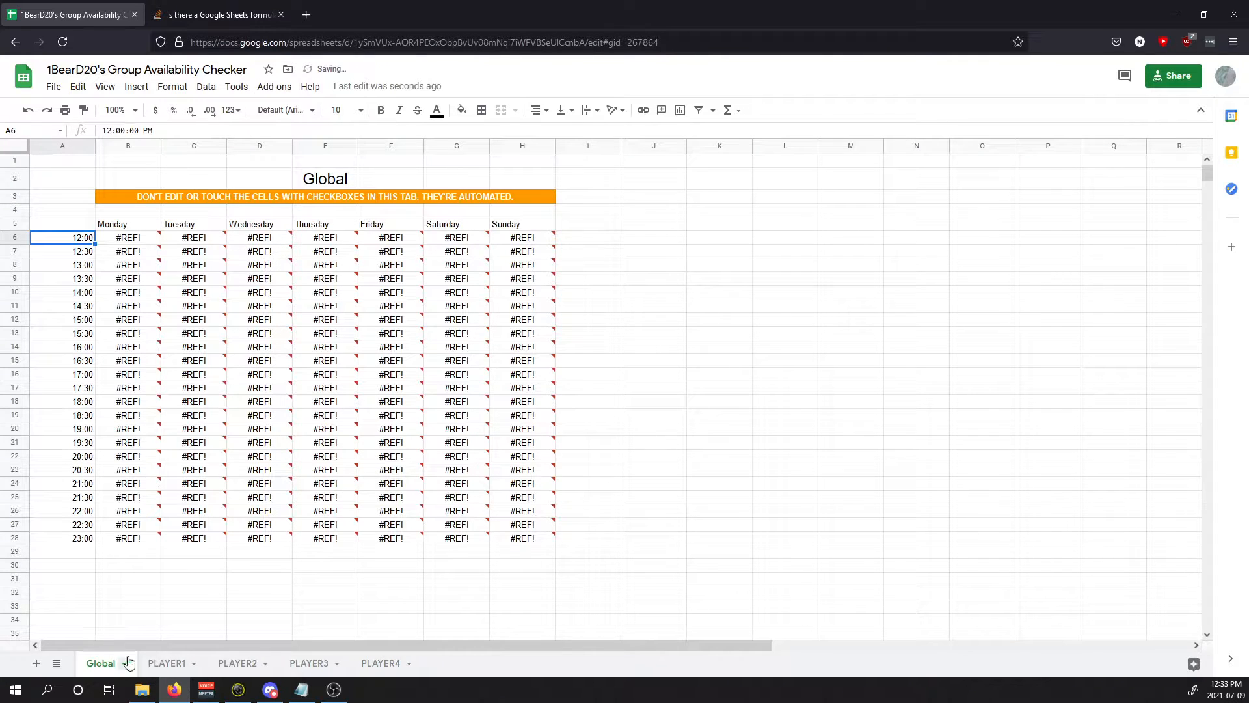
{"action": "left_click", "coordinate": [144, 243]}
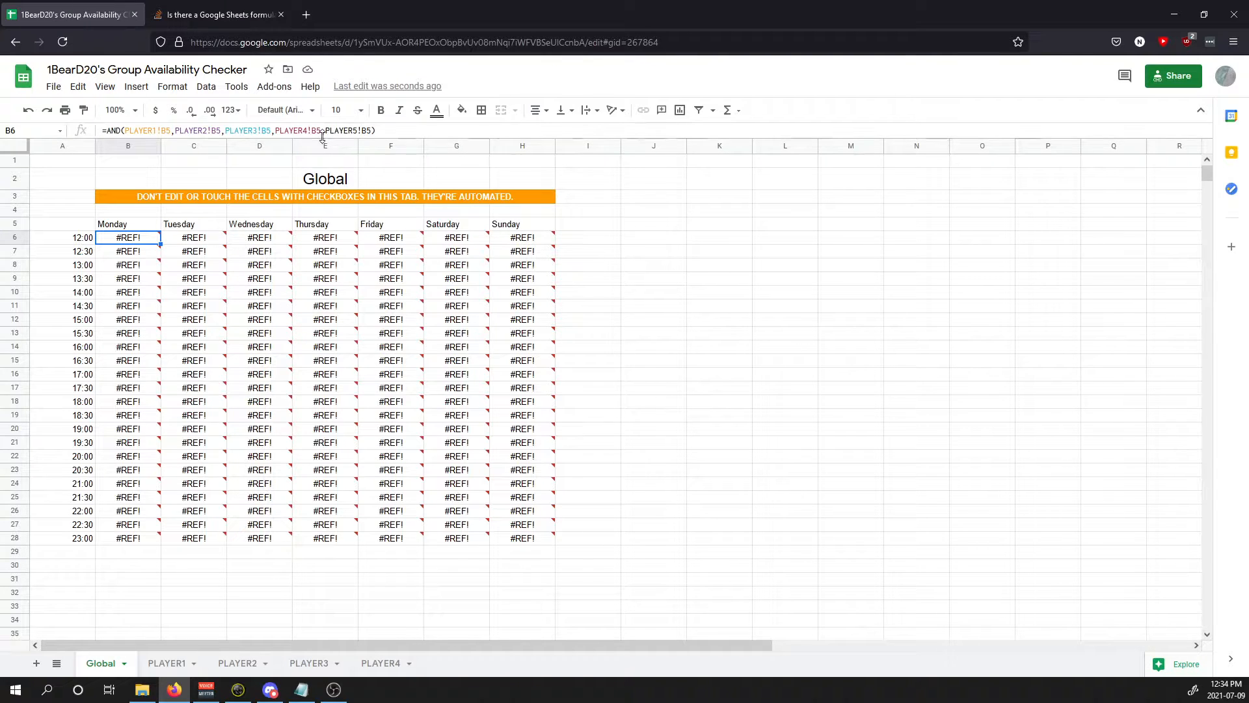
Step: Remove PLAYER5!B5 and its trailing comma from the B6 formula
{"action": "left_click_drag", "start_coordinate": [371, 130], "coordinate": [333, 132]}
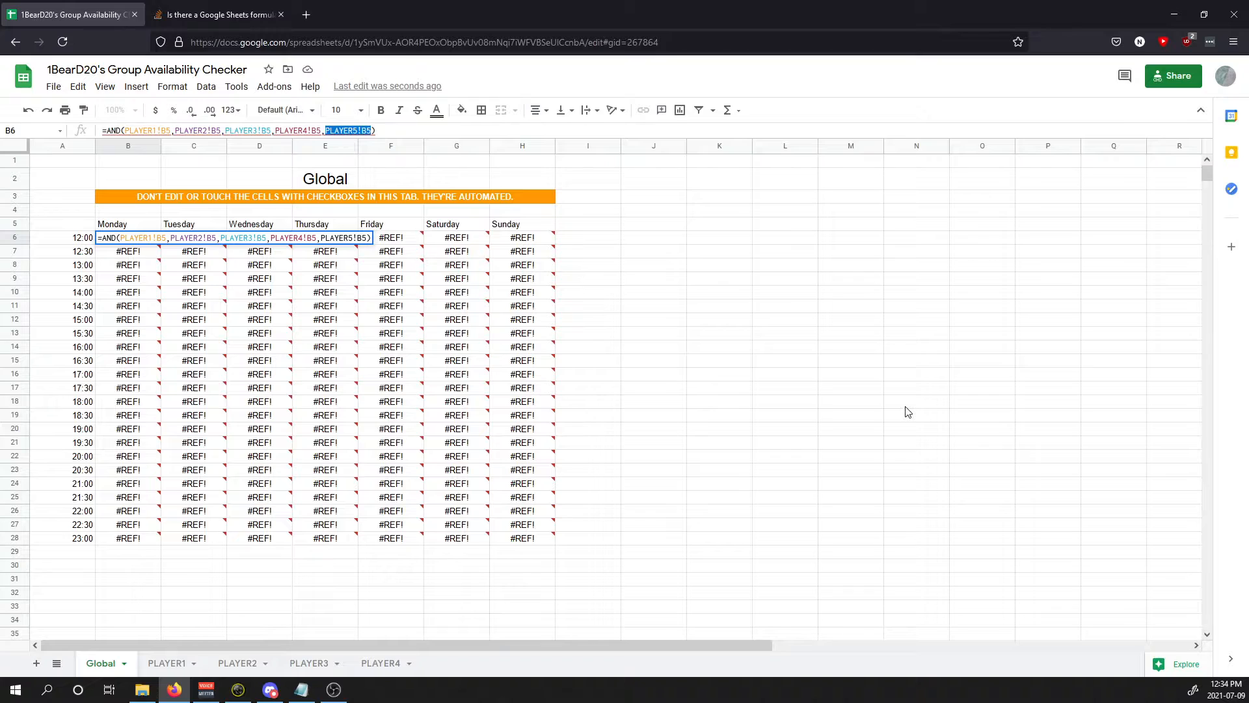
{"action": "key", "text": "BackSpace"}
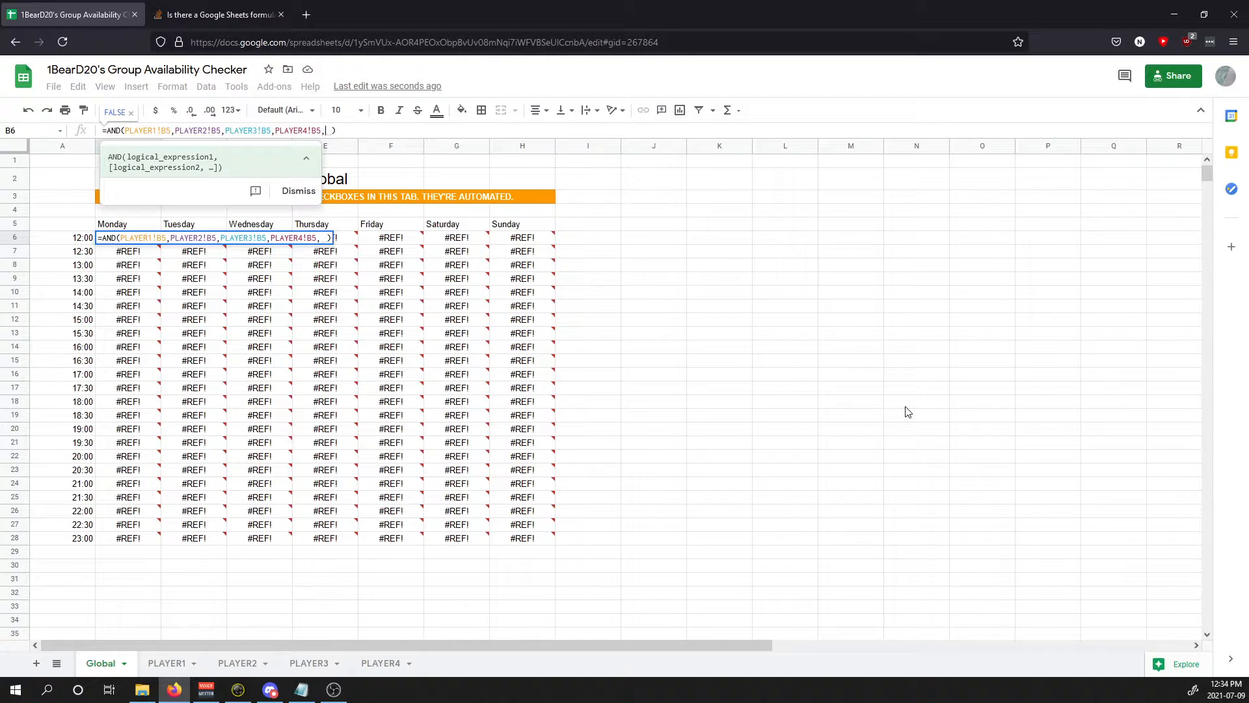
{"action": "key", "text": "BackSpace"}
{"action": "left_click", "coordinate": [839, 411]}
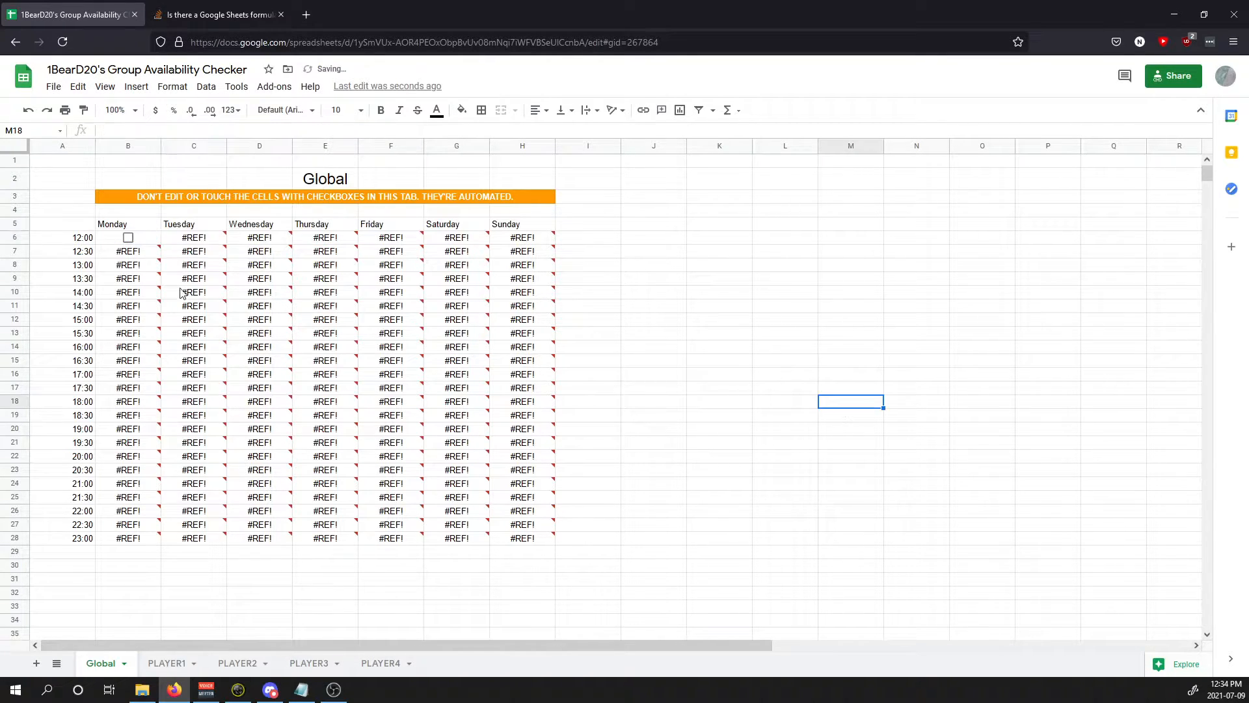
{"action": "left_click", "coordinate": [149, 241]}
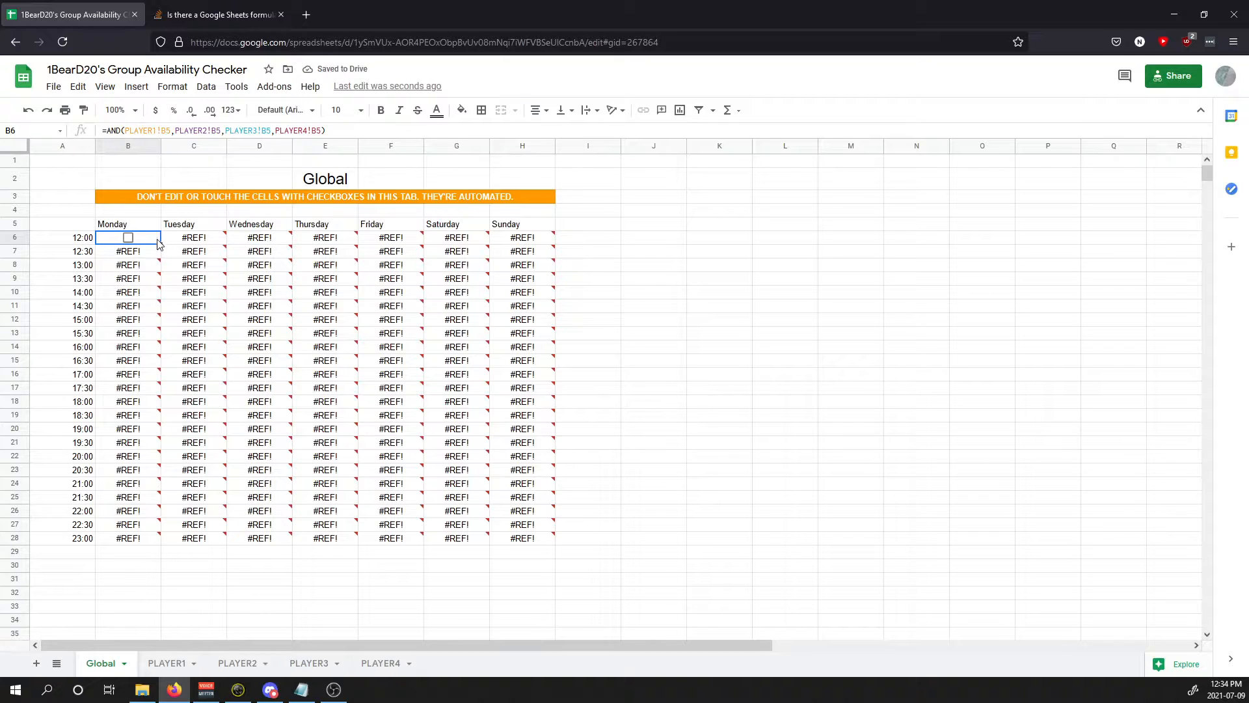
Step: Fill the corrected formula across B6:H28, spot-check cells, and tick PLAYER1's Monday 12:00 as a test
{"action": "mouse_move", "coordinate": [160, 245]}
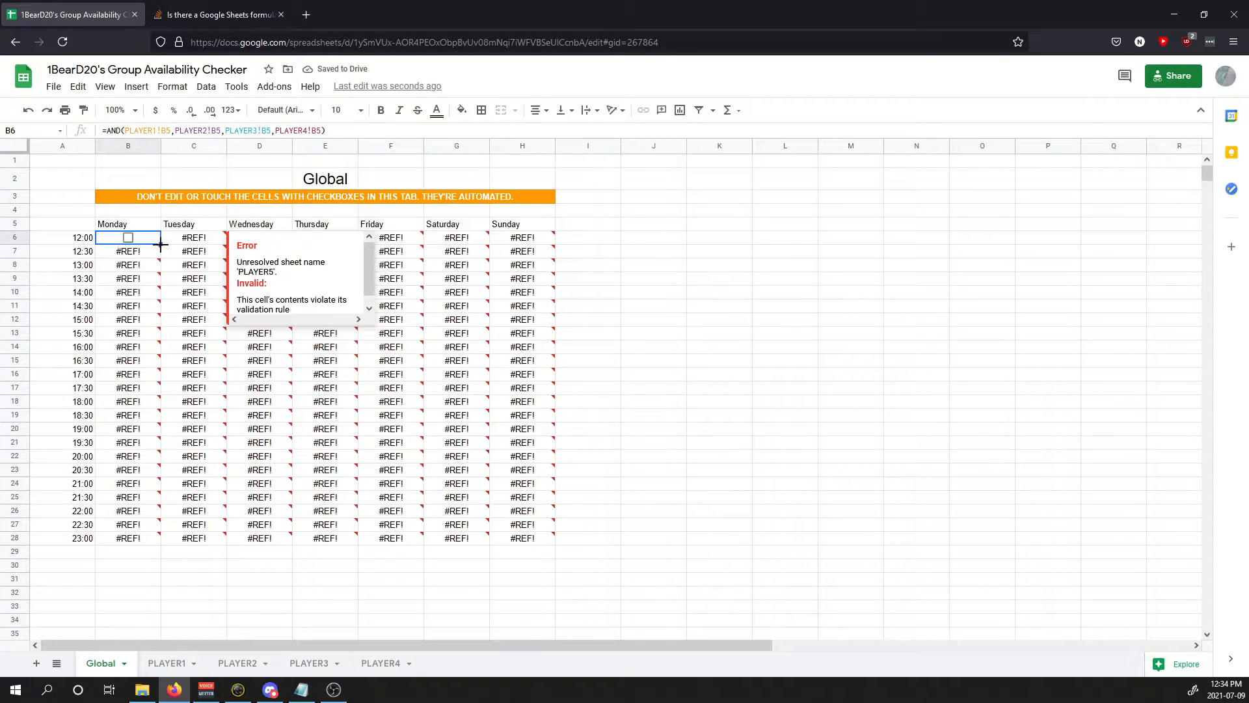
{"action": "left_click_drag", "start_coordinate": [213, 290], "coordinate": [417, 439]}
{"action": "left_click_drag", "start_coordinate": [420, 490], "coordinate": [414, 535]}
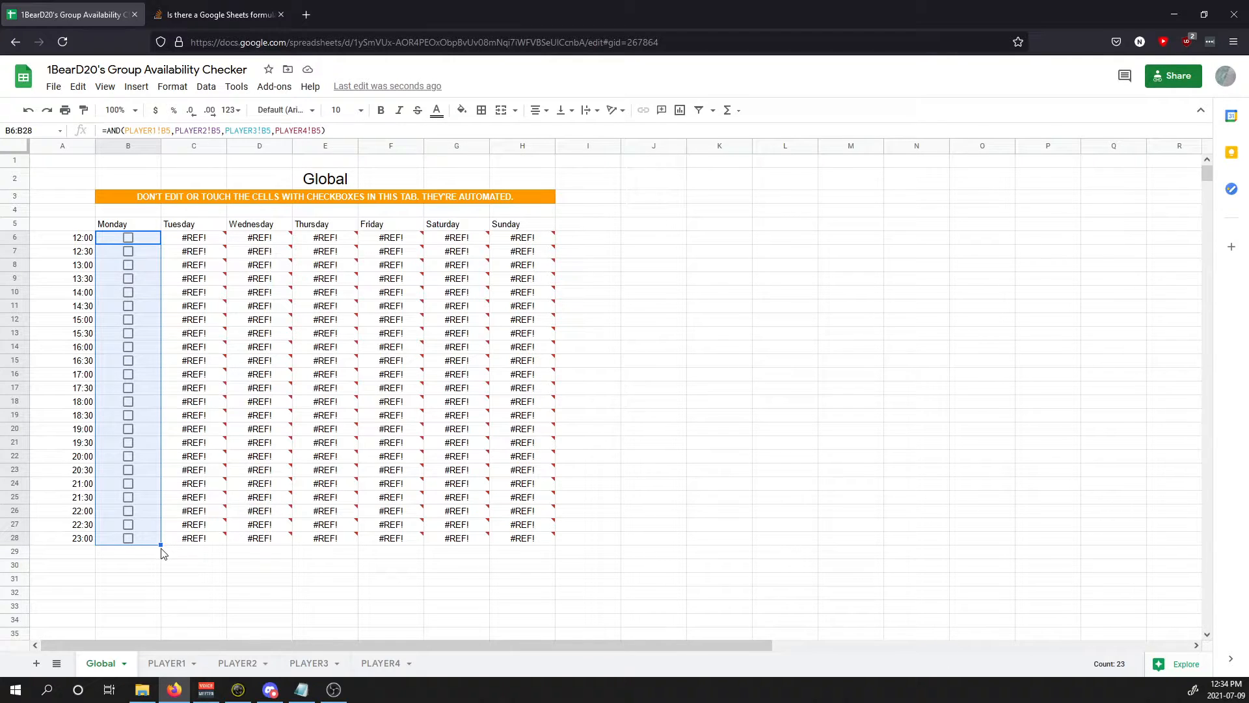
{"action": "left_click_drag", "start_coordinate": [163, 553], "coordinate": [517, 580]}
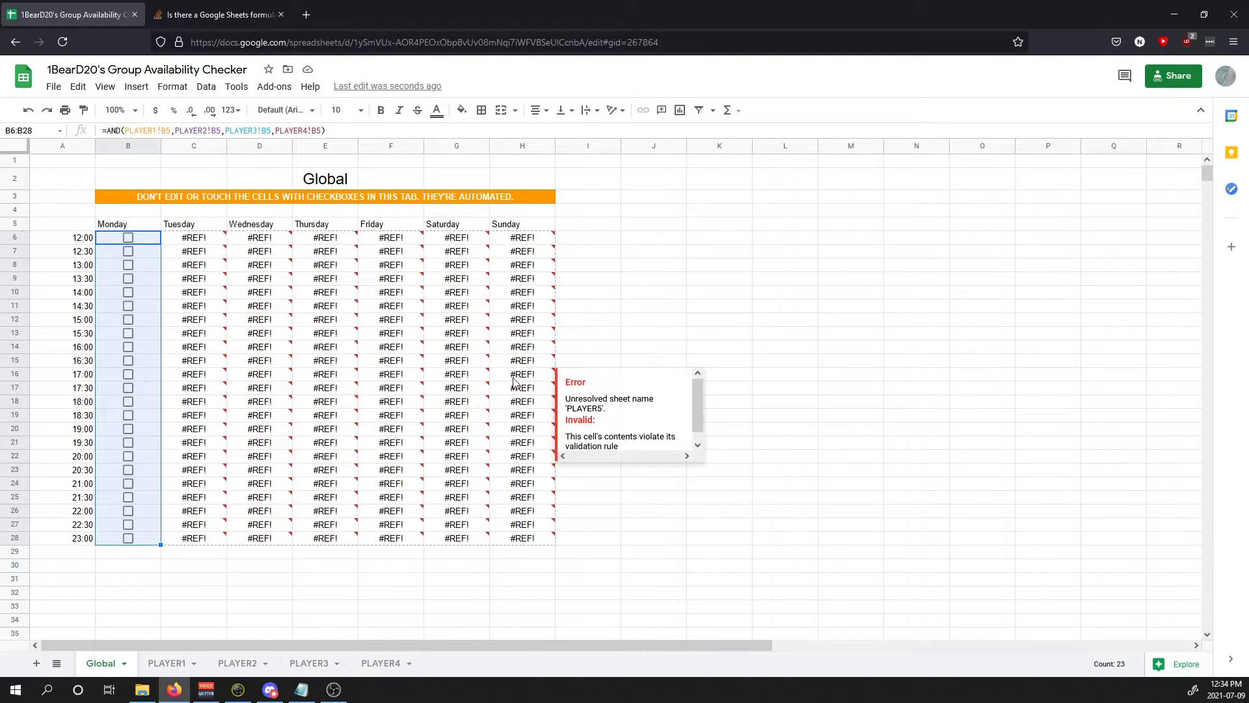
{"action": "left_click_drag", "start_coordinate": [562, 326], "coordinate": [531, 444]}
{"action": "left_click_drag", "start_coordinate": [535, 531], "coordinate": [539, 550]}
{"action": "left_click", "coordinate": [335, 294]}
{"action": "left_click", "coordinate": [392, 308]}
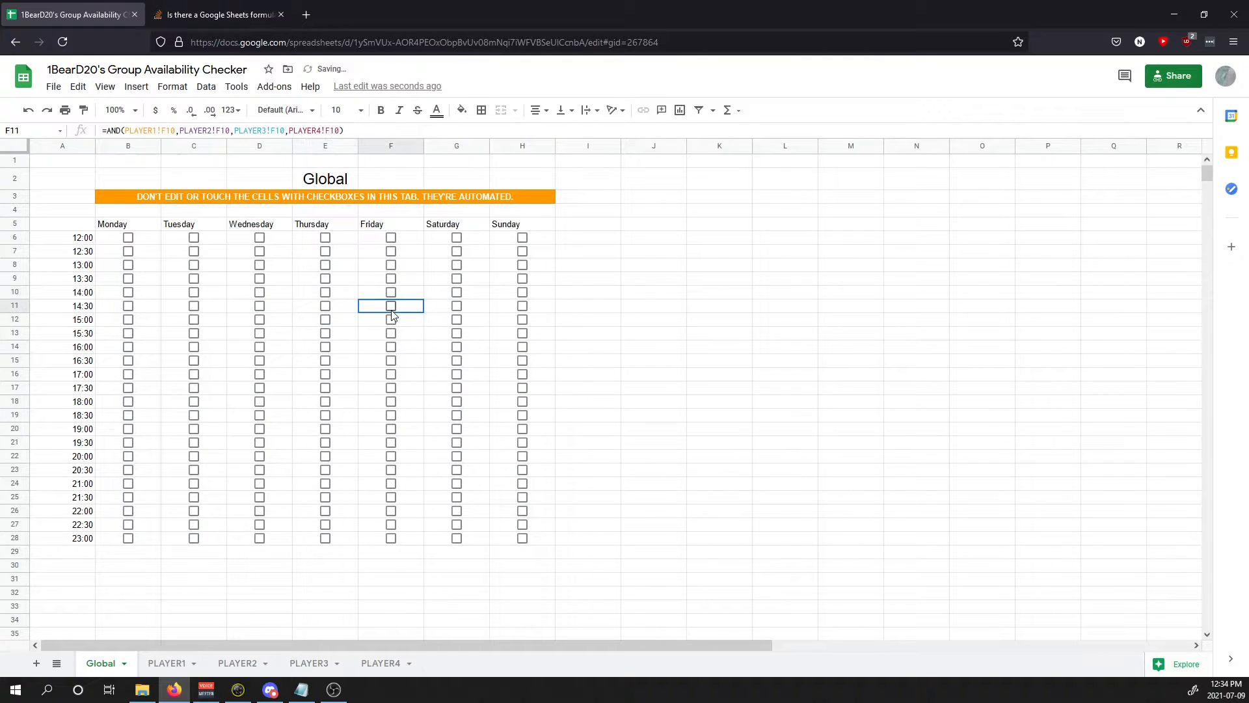
{"action": "left_click", "coordinate": [456, 400]}
{"action": "left_click", "coordinate": [159, 239]}
{"action": "left_click", "coordinate": [169, 660]}
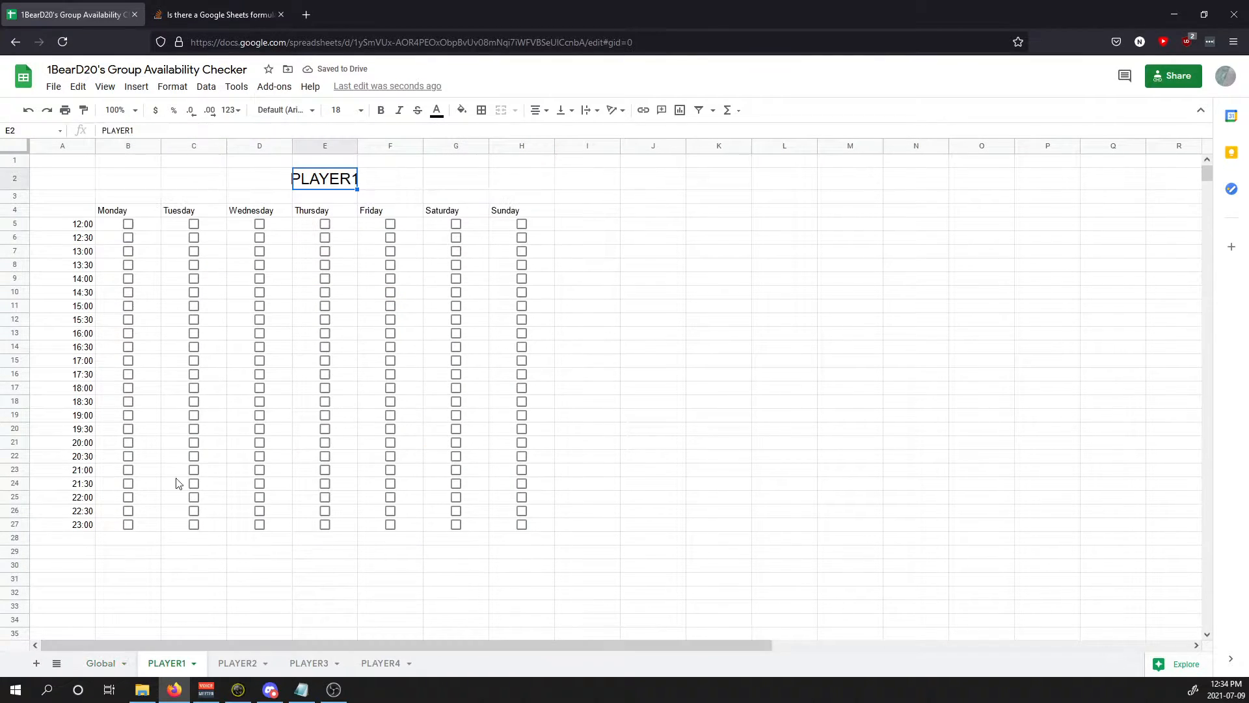
{"action": "left_click", "coordinate": [128, 223]}
Step: Tick Monday 12:00 on PLAYER2, PLAYER3 and PLAYER4, then view the combined Global result
{"action": "left_click", "coordinate": [222, 663]}
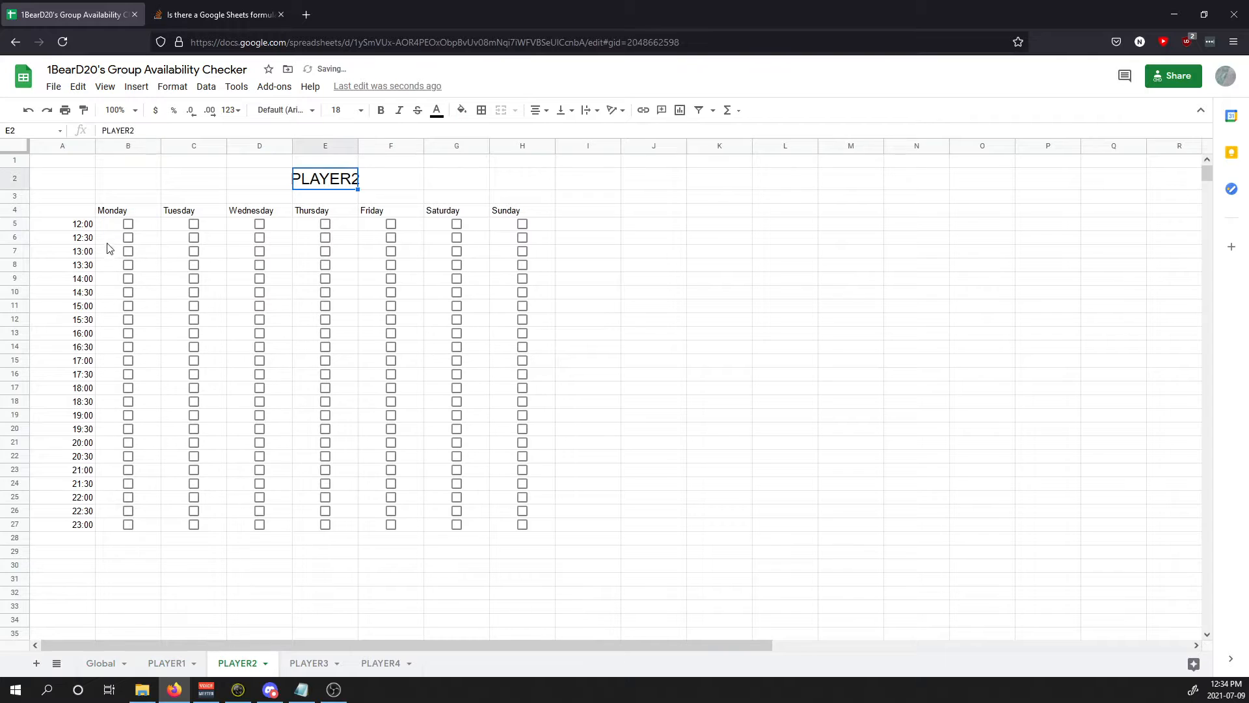
{"action": "left_click", "coordinate": [128, 224]}
{"action": "left_click", "coordinate": [323, 661]}
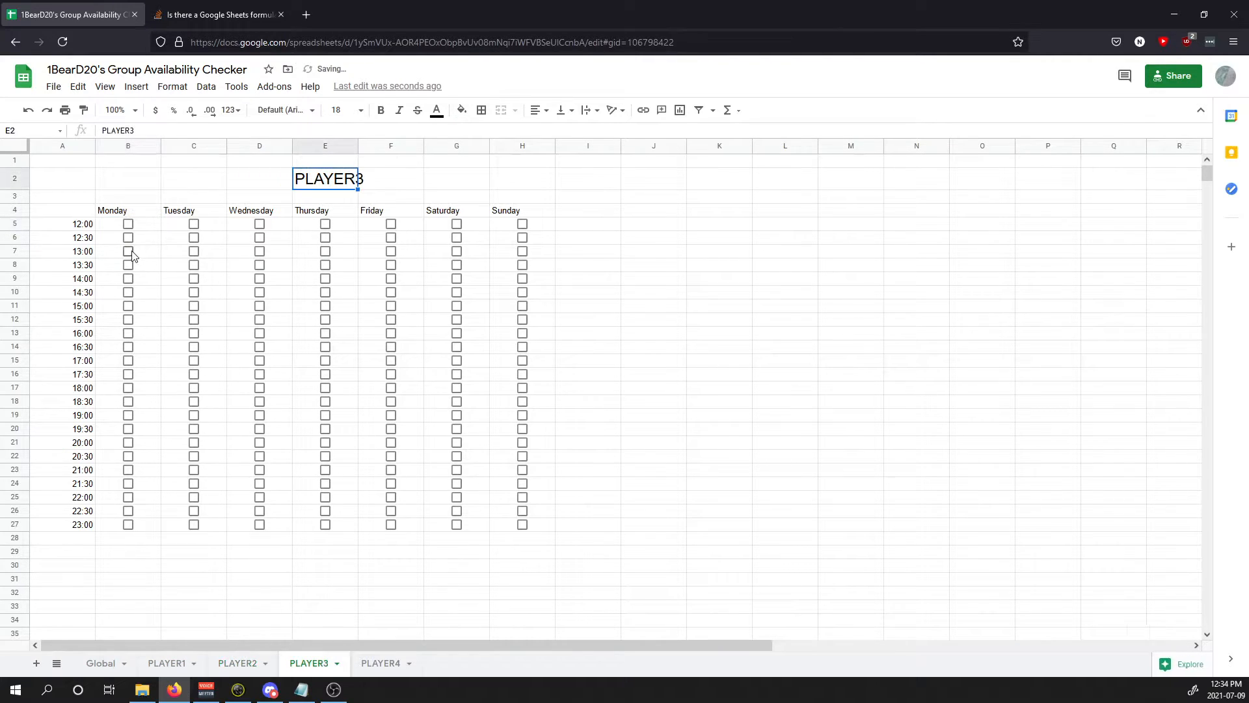
{"action": "left_click", "coordinate": [129, 224]}
{"action": "left_click", "coordinate": [381, 662]}
{"action": "left_click", "coordinate": [128, 224]}
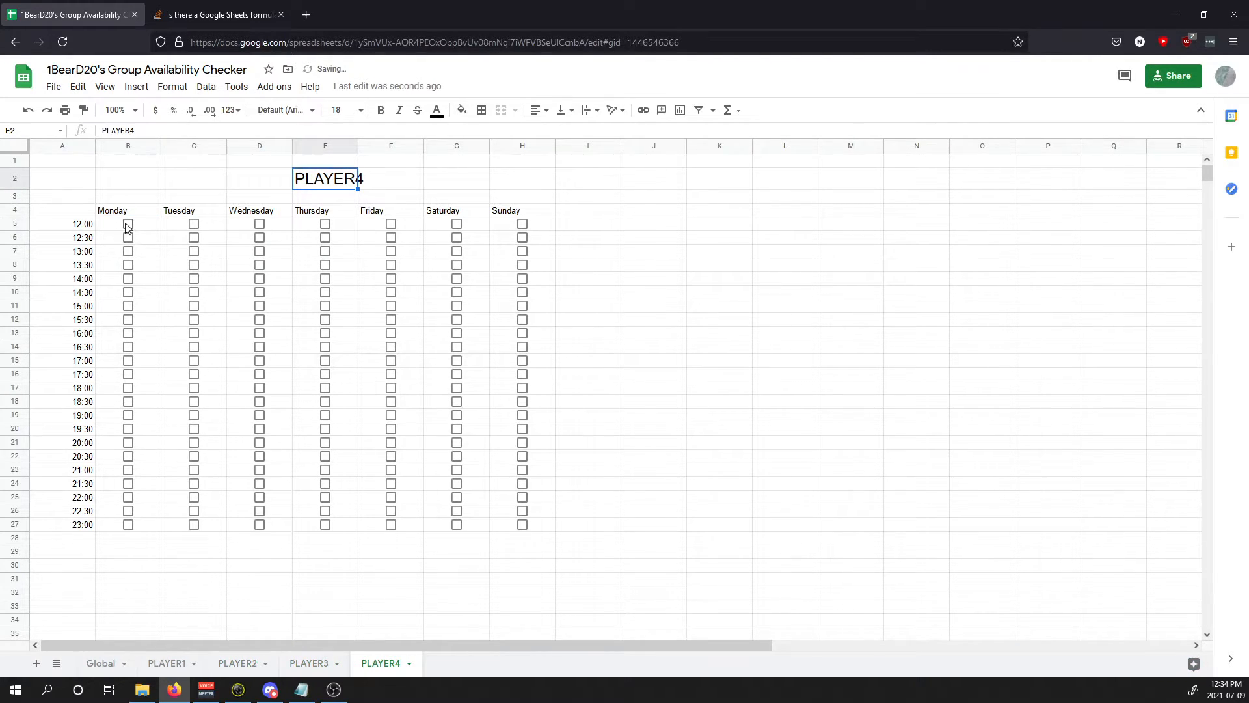
{"action": "left_click", "coordinate": [101, 663]}
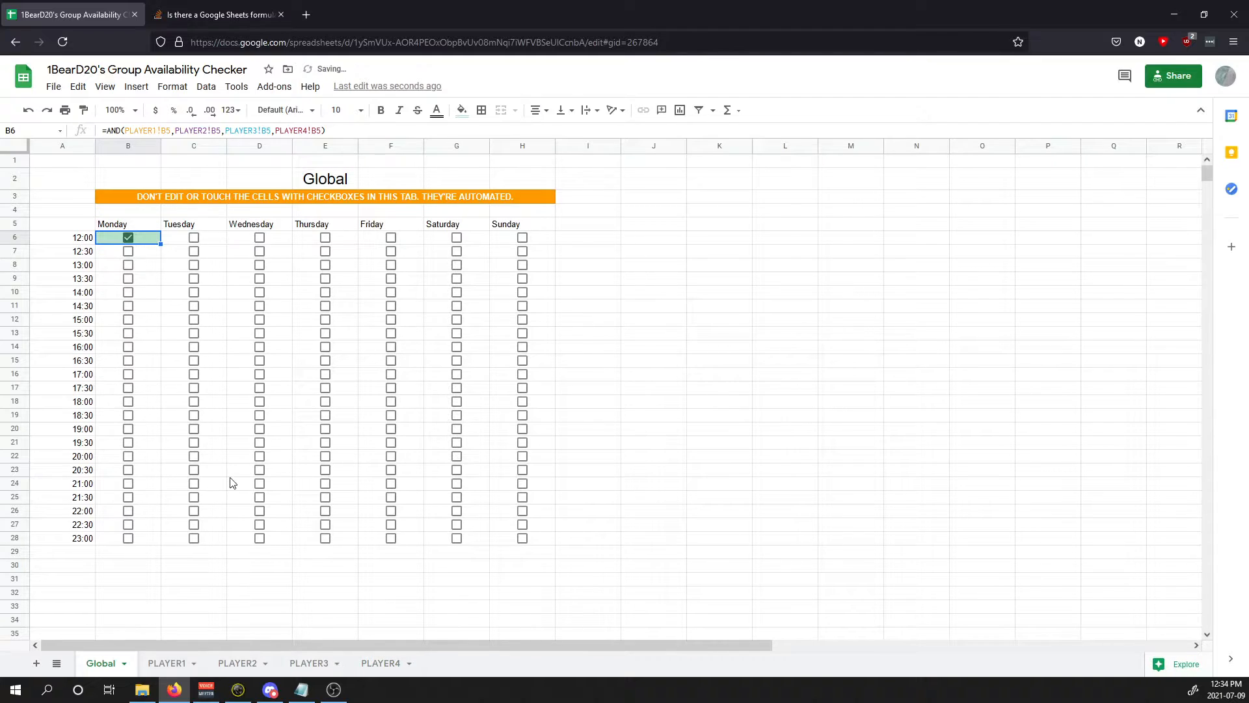
Step: Undo the test ticks, formula edits and sheet deletion to restore PLAYER5
{"action": "key", "text": "ctrl+z"}
{"action": "key", "text": "ctrl+z"}
{"action": "key", "text": "ctrl+z"}
{"action": "key", "text": "ctrl+z"}
{"action": "key", "text": "ctrl+z"}
{"action": "key", "text": "ctrl+z"}
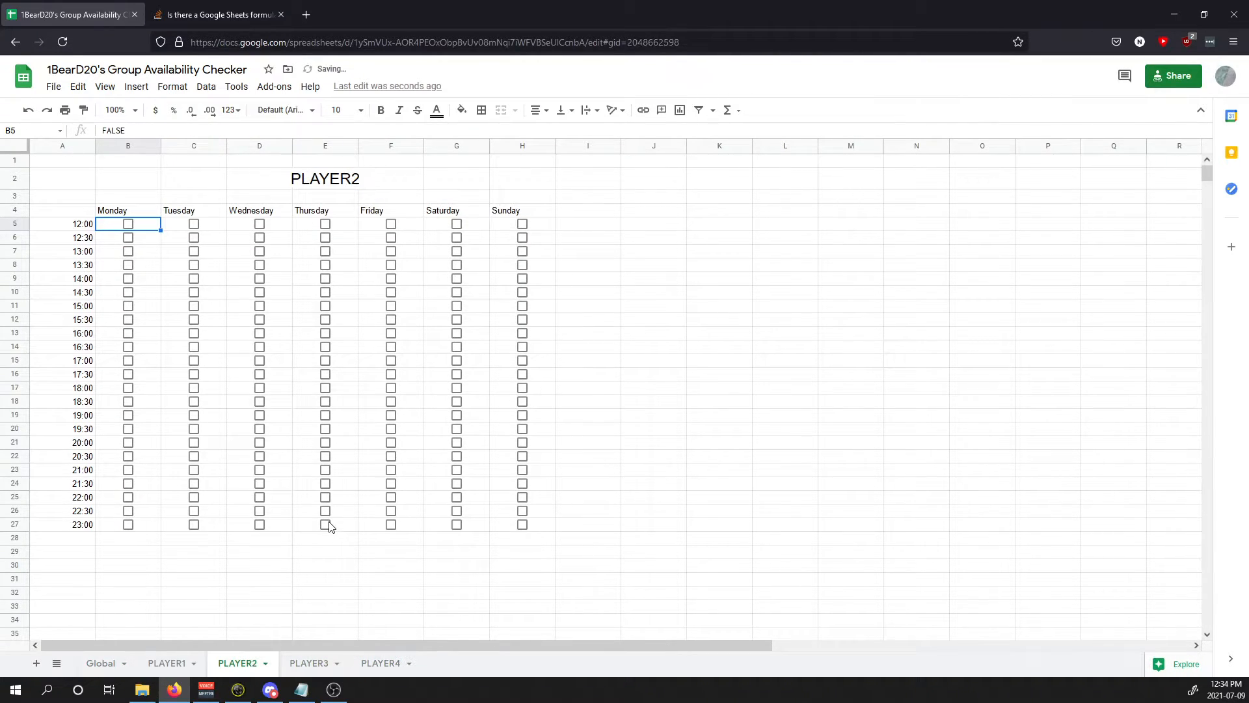
{"action": "key", "text": "ctrl+z"}
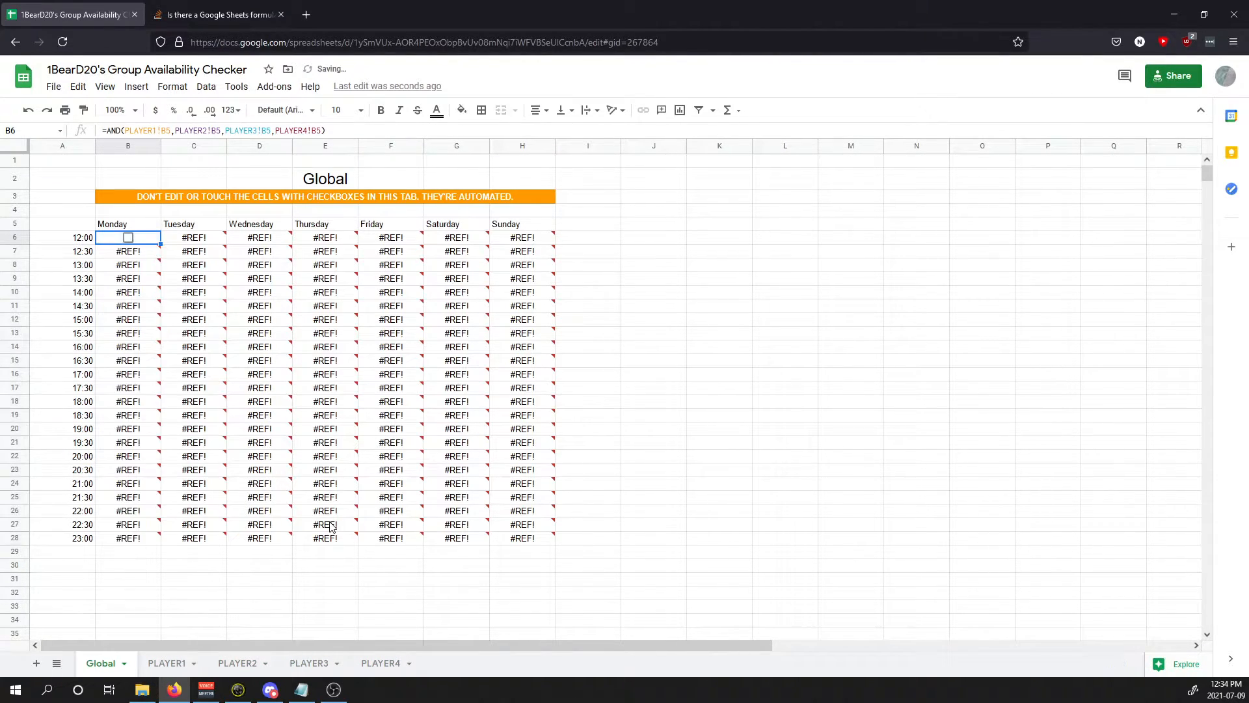
{"action": "key", "text": "ctrl+z"}
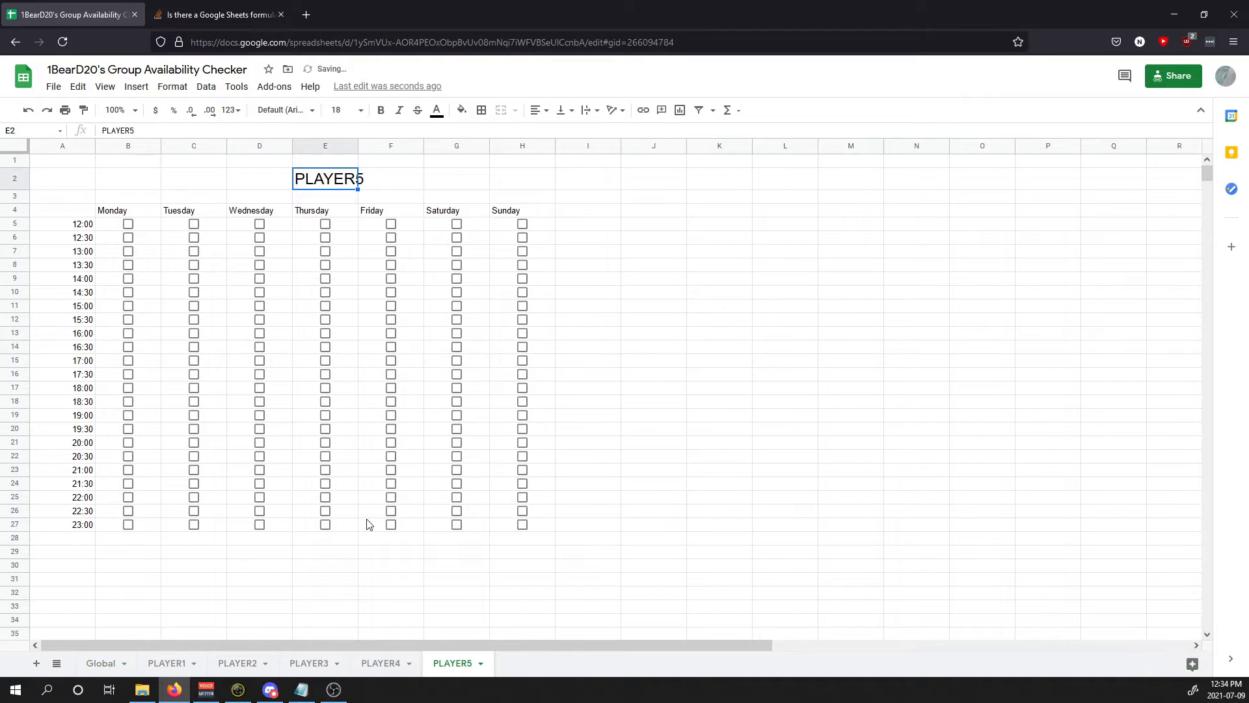
{"action": "left_click", "coordinate": [113, 664]}
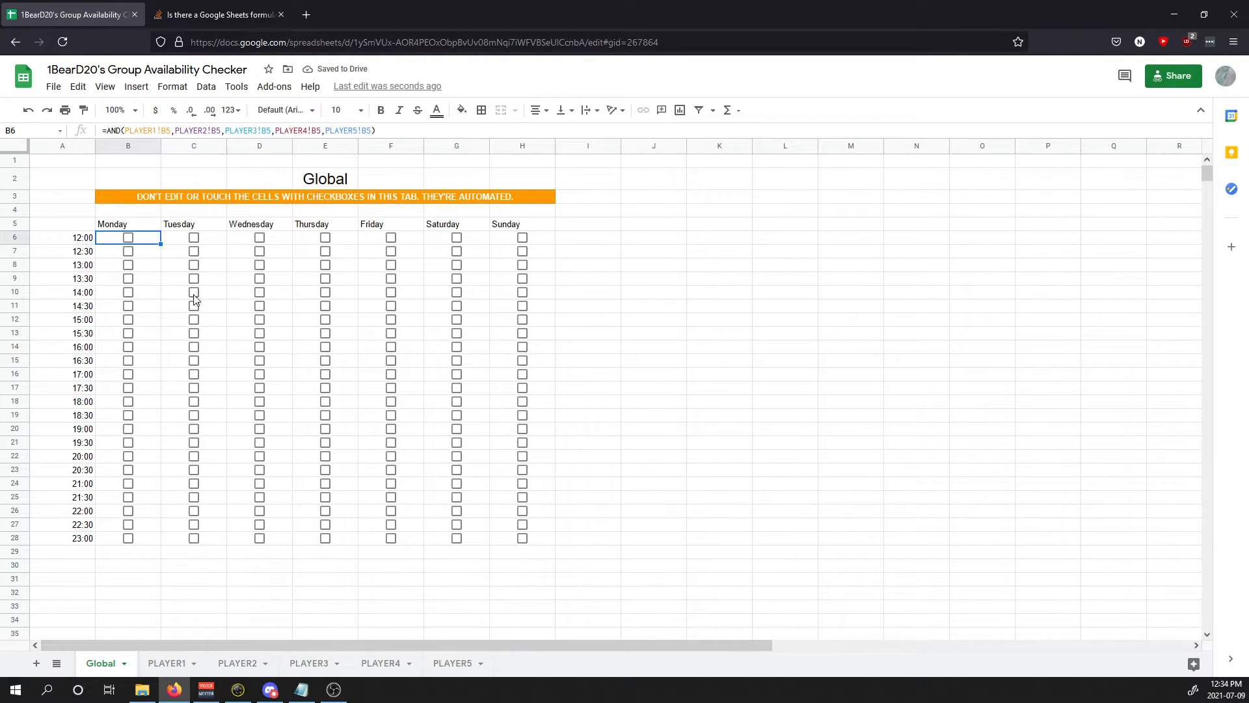
{"action": "left_click", "coordinate": [488, 668]}
Step: Duplicate the PLAYER5 sheet and name the copy PLAYER6
{"action": "right_click", "coordinate": [467, 668]}
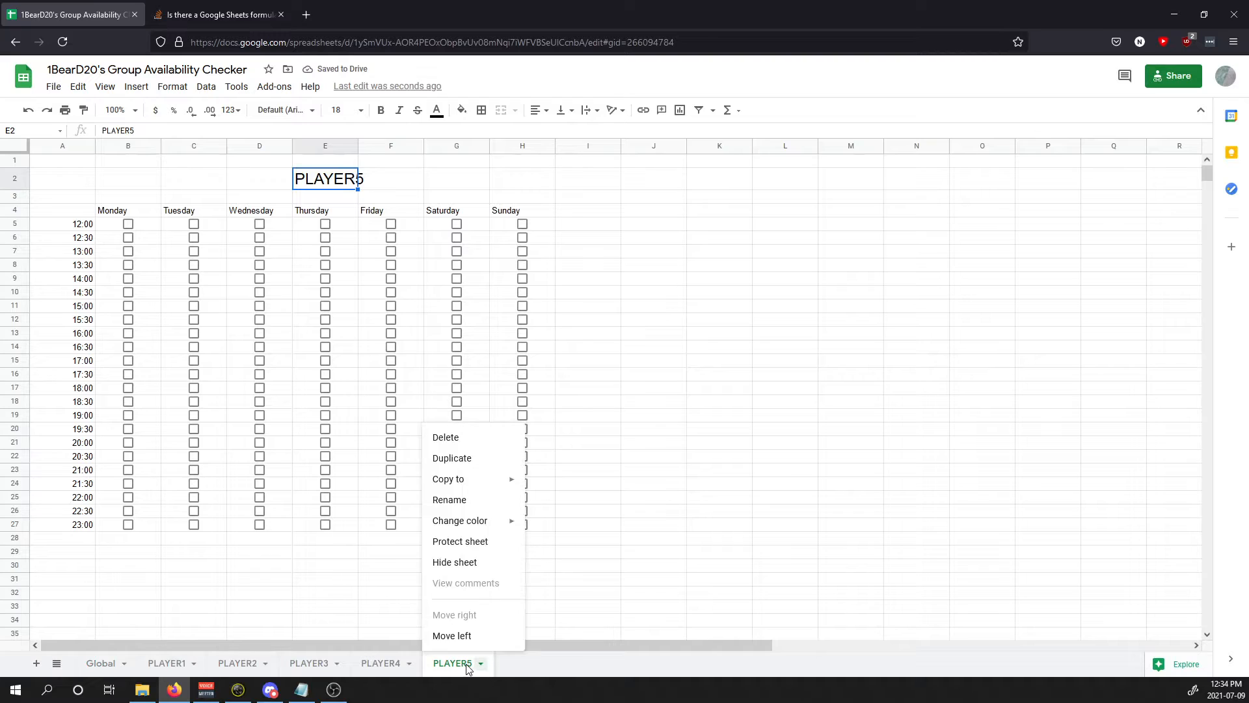
{"action": "left_click", "coordinate": [474, 461]}
{"action": "double_click", "coordinate": [530, 664]}
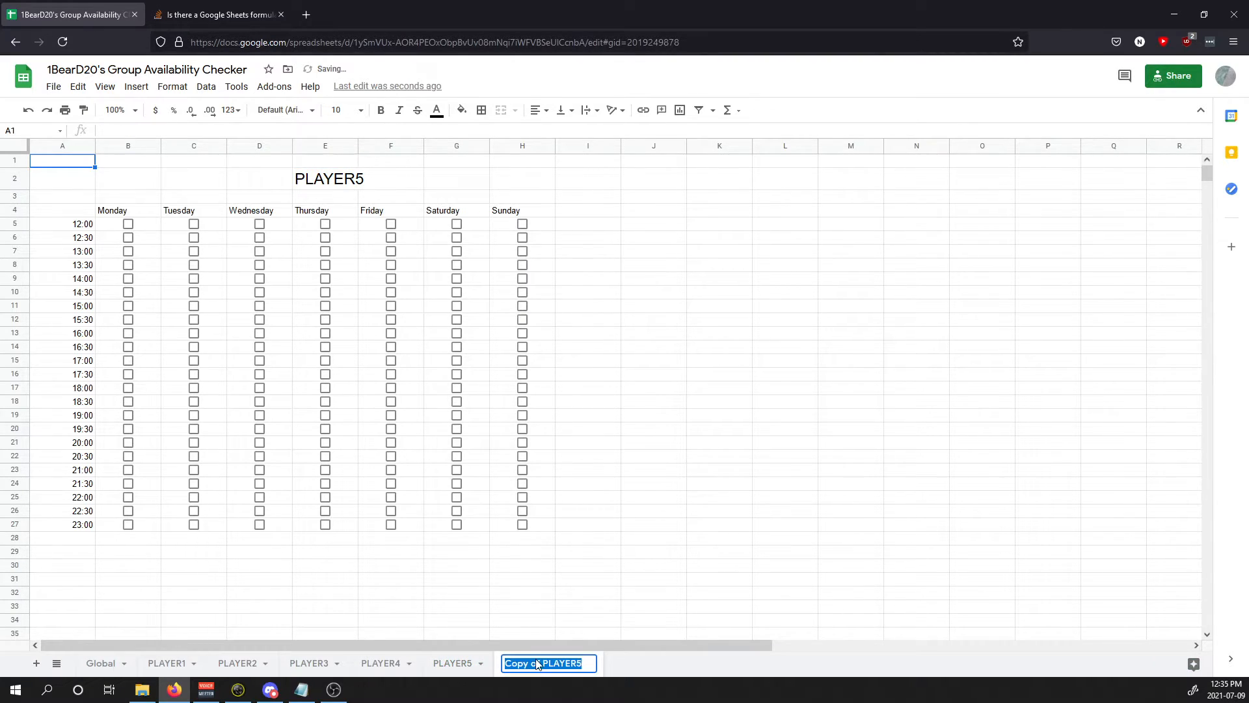
{"action": "type", "text": "PLAYER6"}
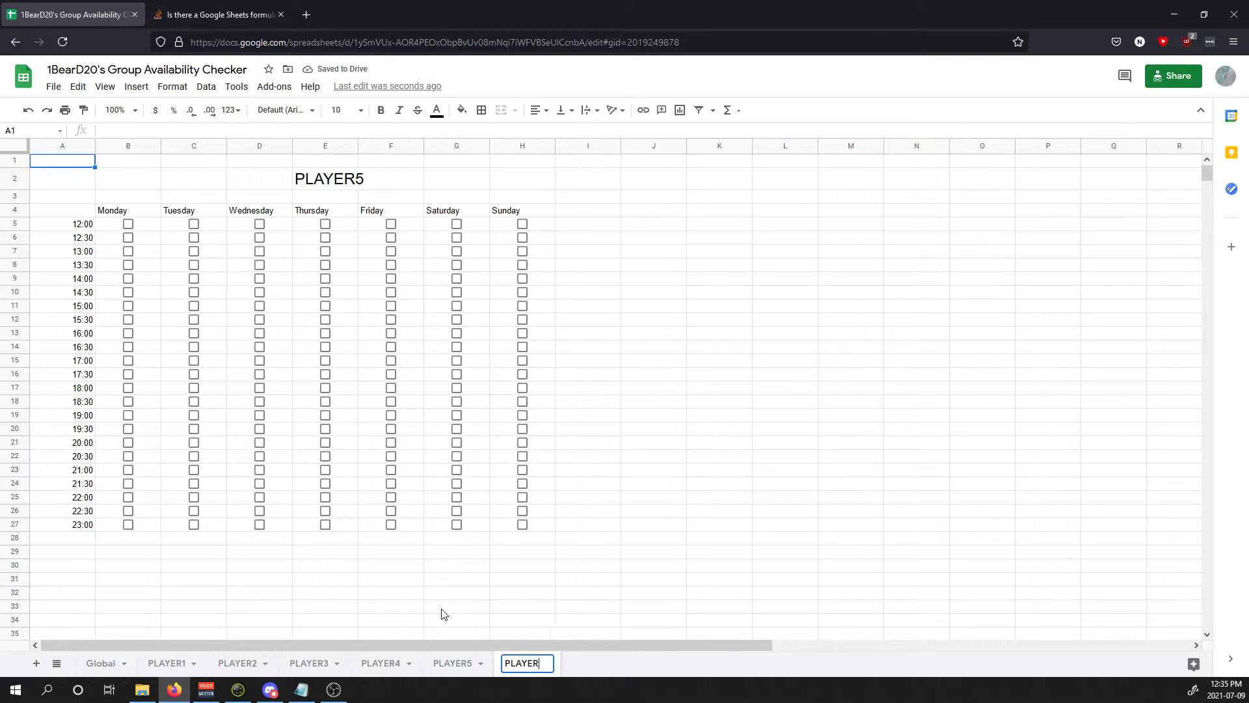
{"action": "key", "text": "ctrl+a"}
{"action": "key", "text": "ctrl+c"}
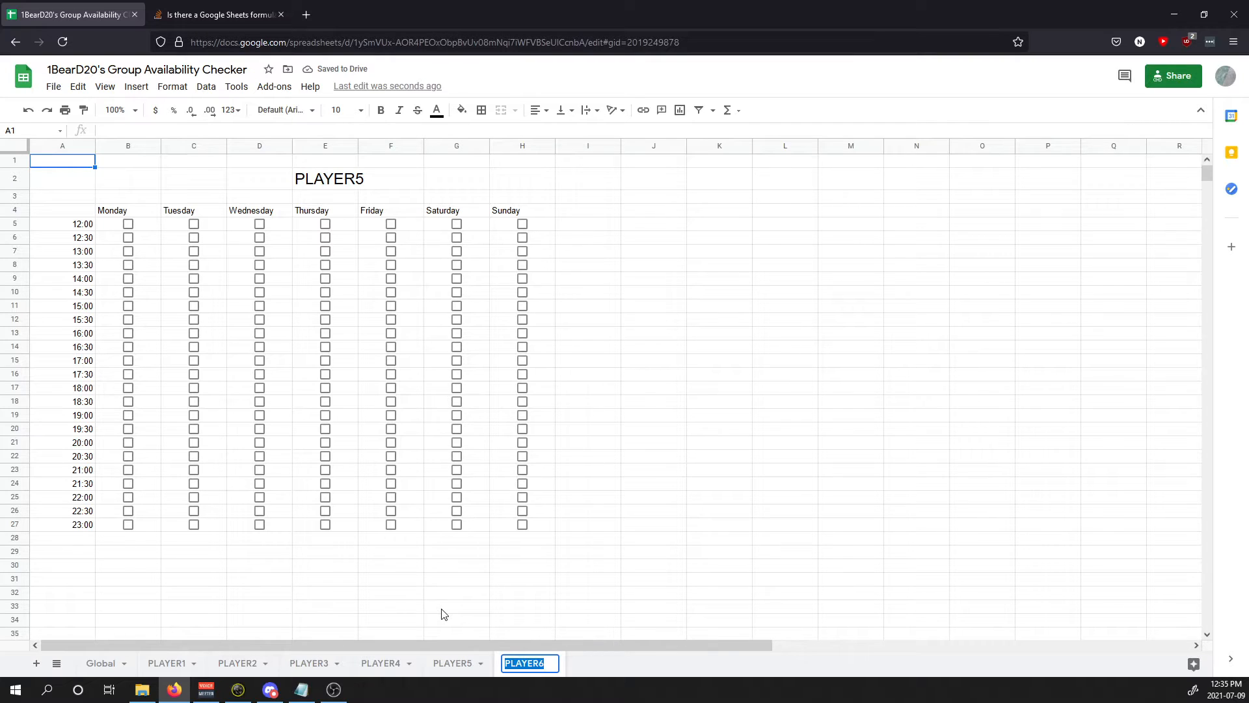
Step: Change the copy's E2 heading to PLAYER6 and go back to Global
{"action": "double_click", "coordinate": [350, 184]}
{"action": "key", "text": "ctrl+a"}
{"action": "key", "text": "ctrl+v"}
{"action": "left_click", "coordinate": [590, 242]}
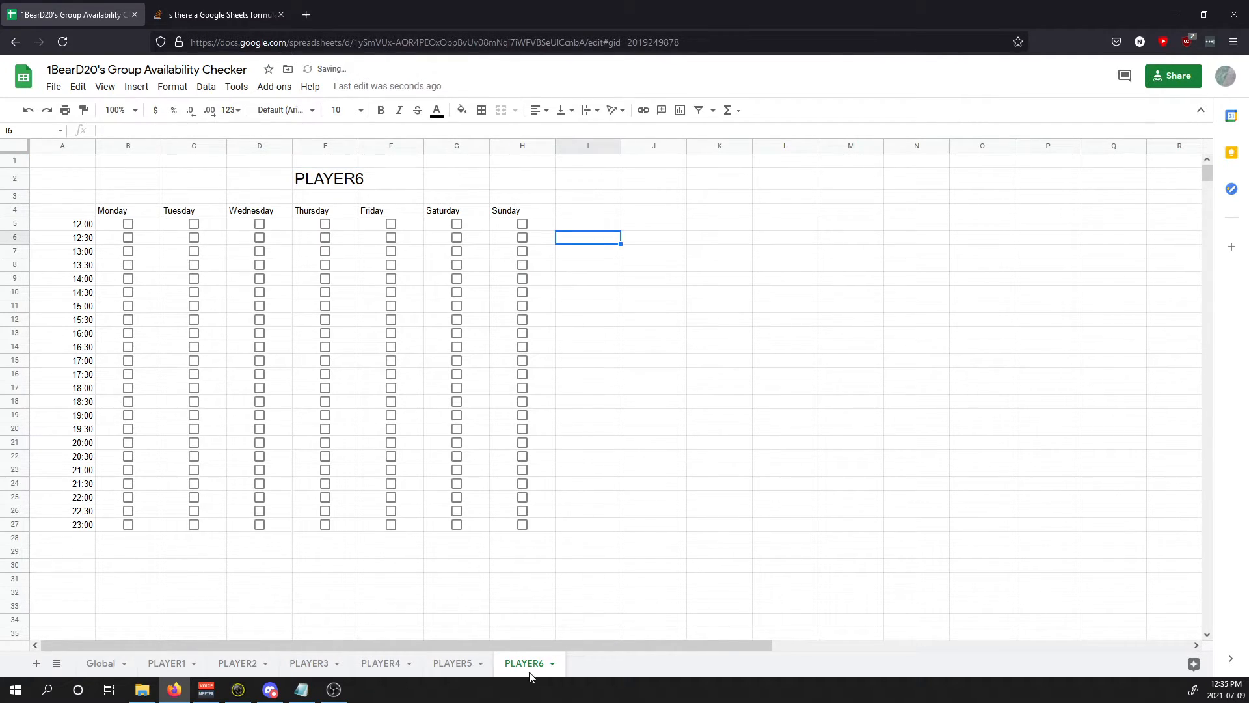
{"action": "left_click", "coordinate": [100, 664]}
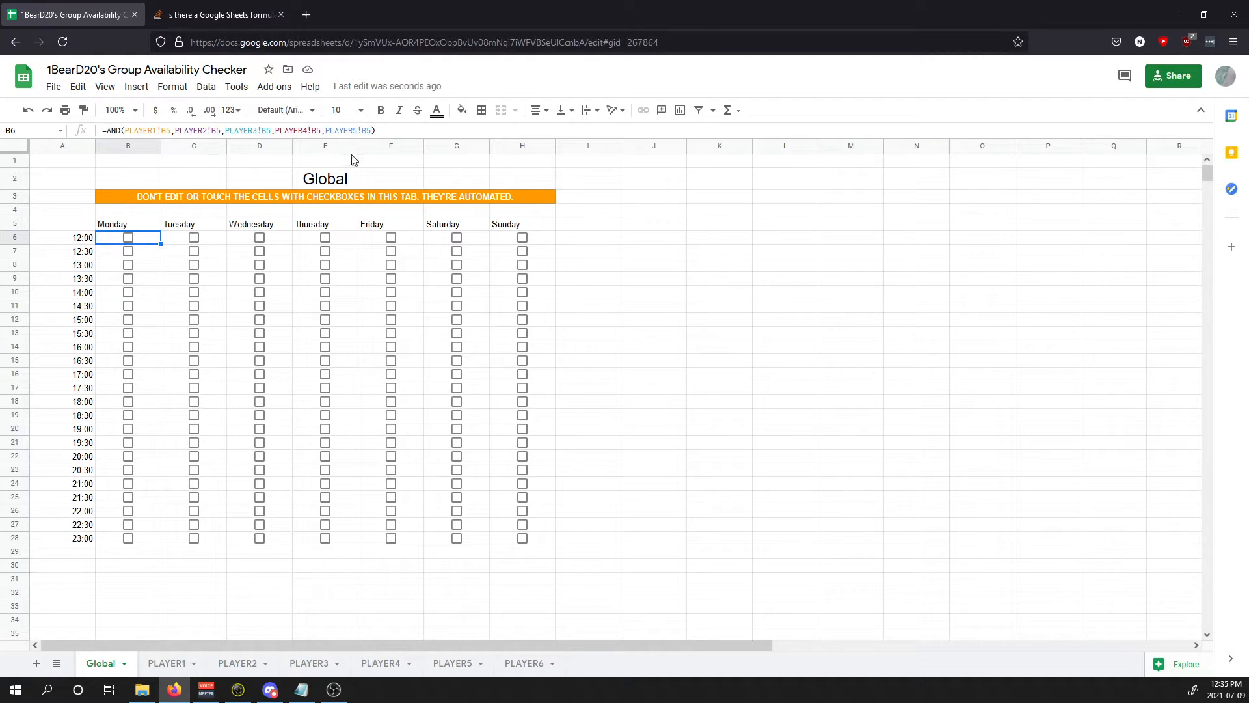
Step: Append ,PLAYER6!B5 to the AND formula in Global B6
{"action": "left_click", "coordinate": [375, 132]}
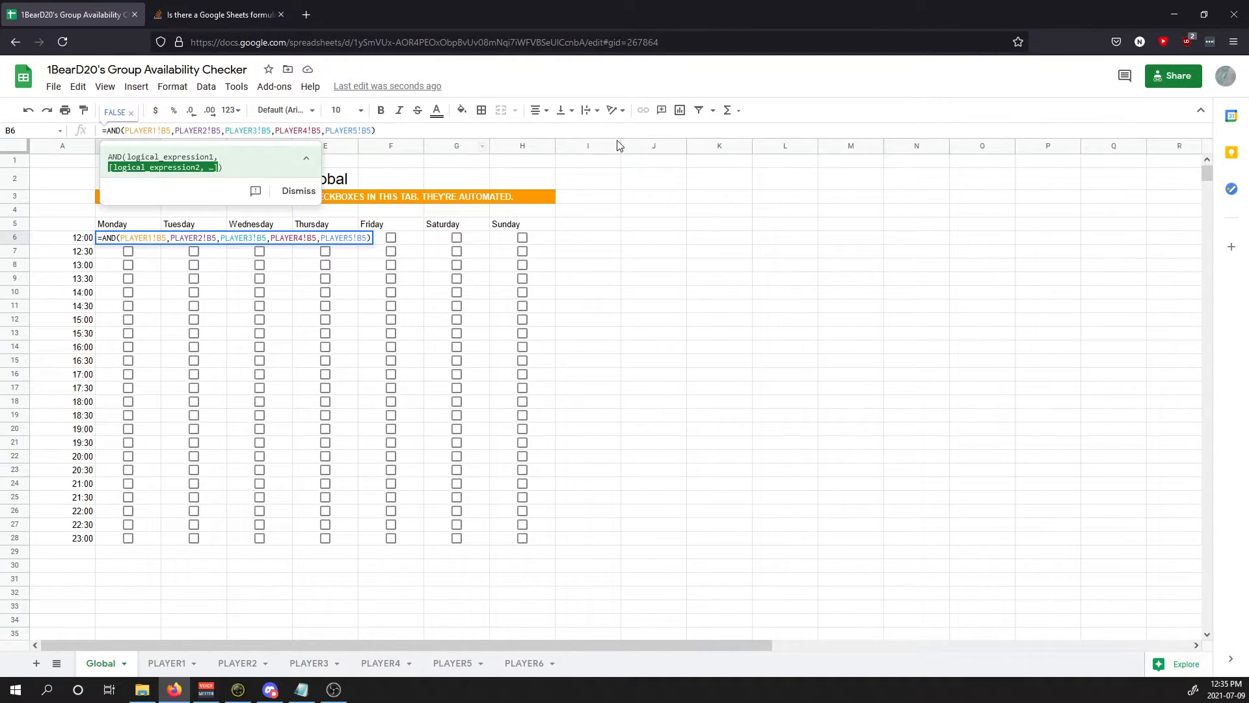
{"action": "type", "text": ","}
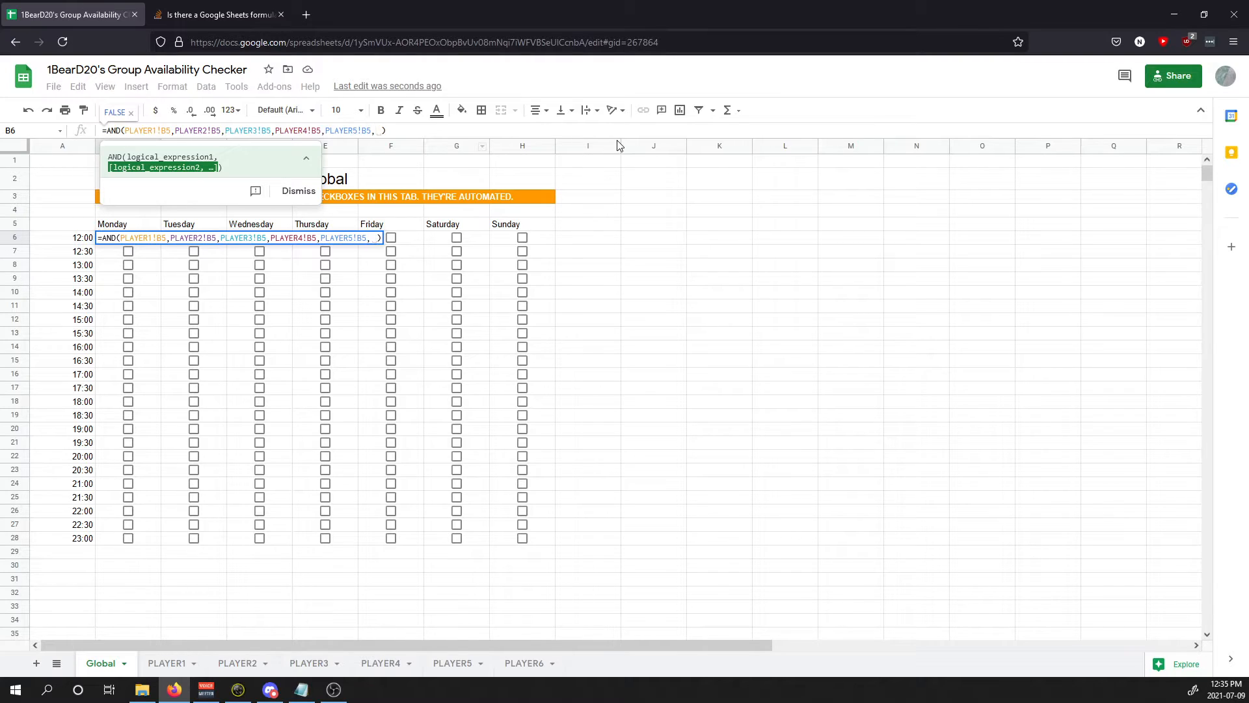
{"action": "key", "text": "BackSpace"}
{"action": "type", "text": "PLAYER6"}
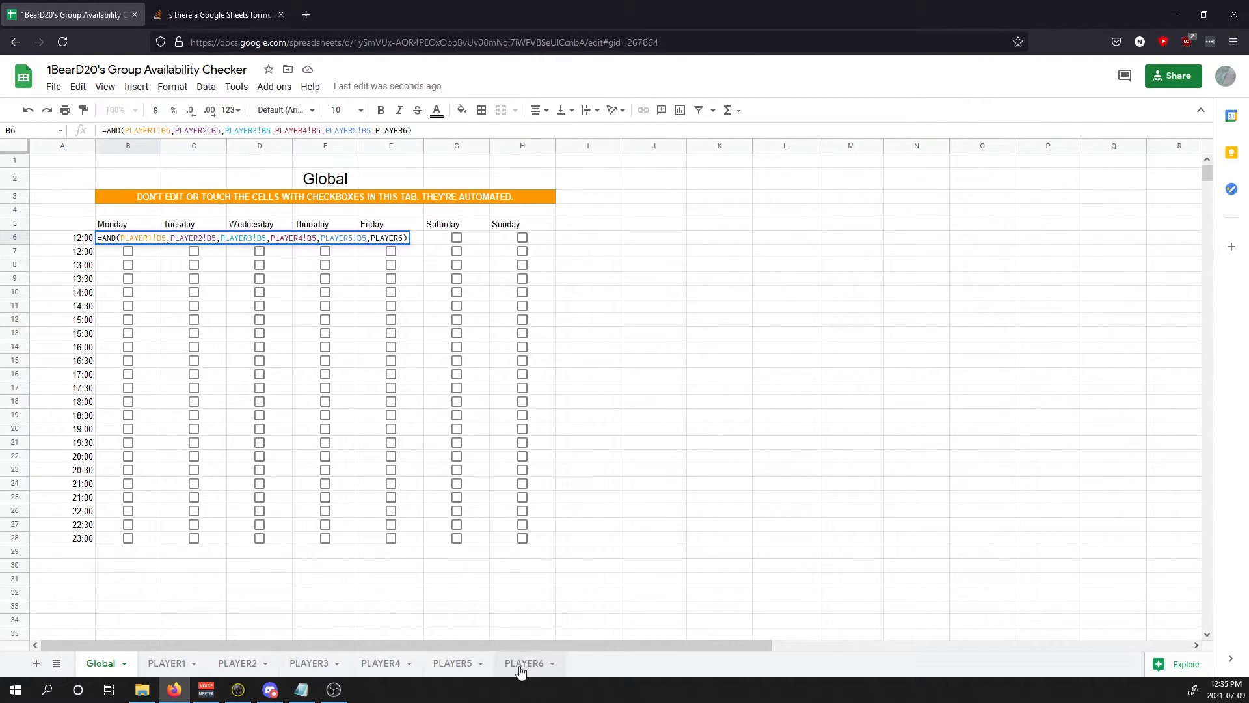
{"action": "type", "text": "!B5"}
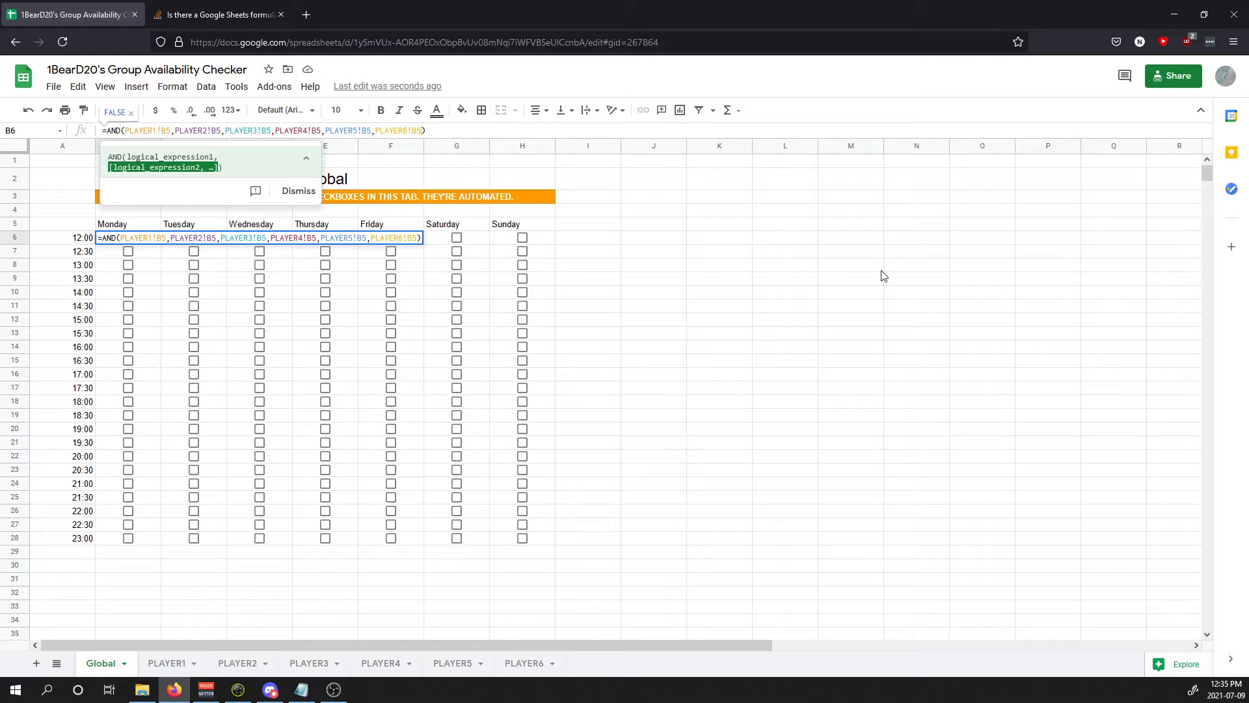
{"action": "key", "text": "Return"}
Step: Fill B6's formula across B6:H28 and spot-check several filled cells
{"action": "left_click", "coordinate": [158, 240]}
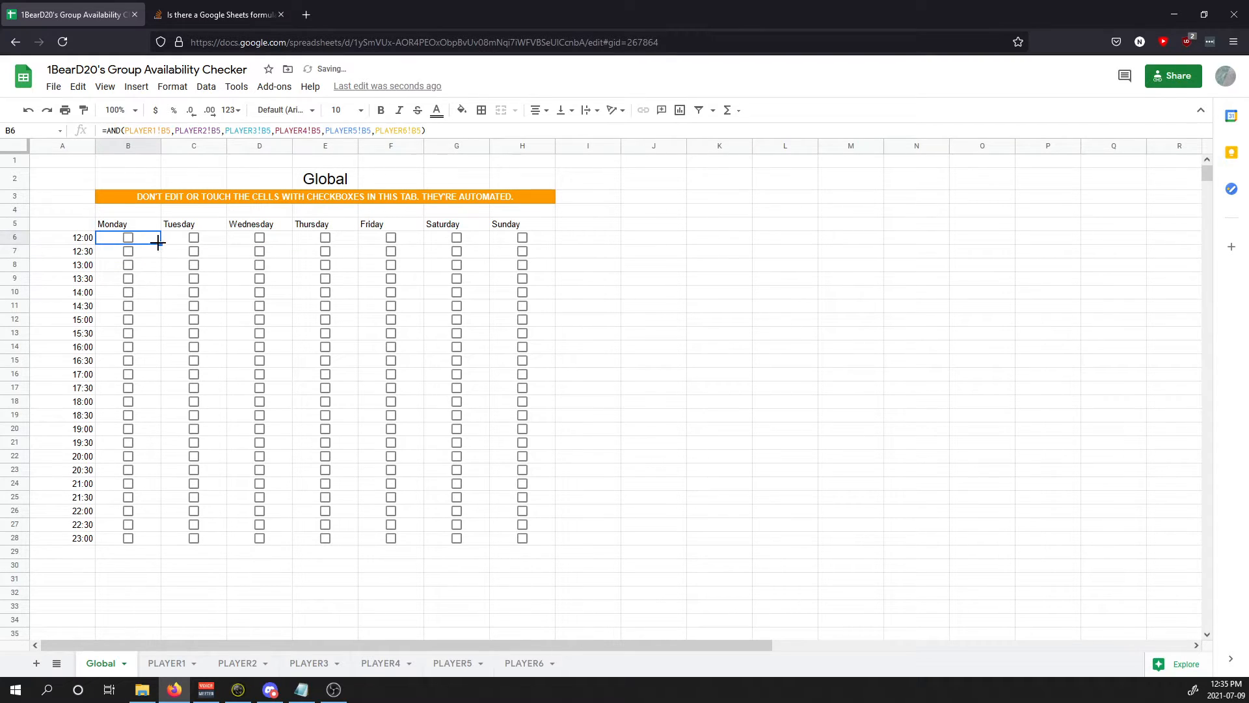
{"action": "left_click_drag", "start_coordinate": [161, 244], "coordinate": [522, 537]}
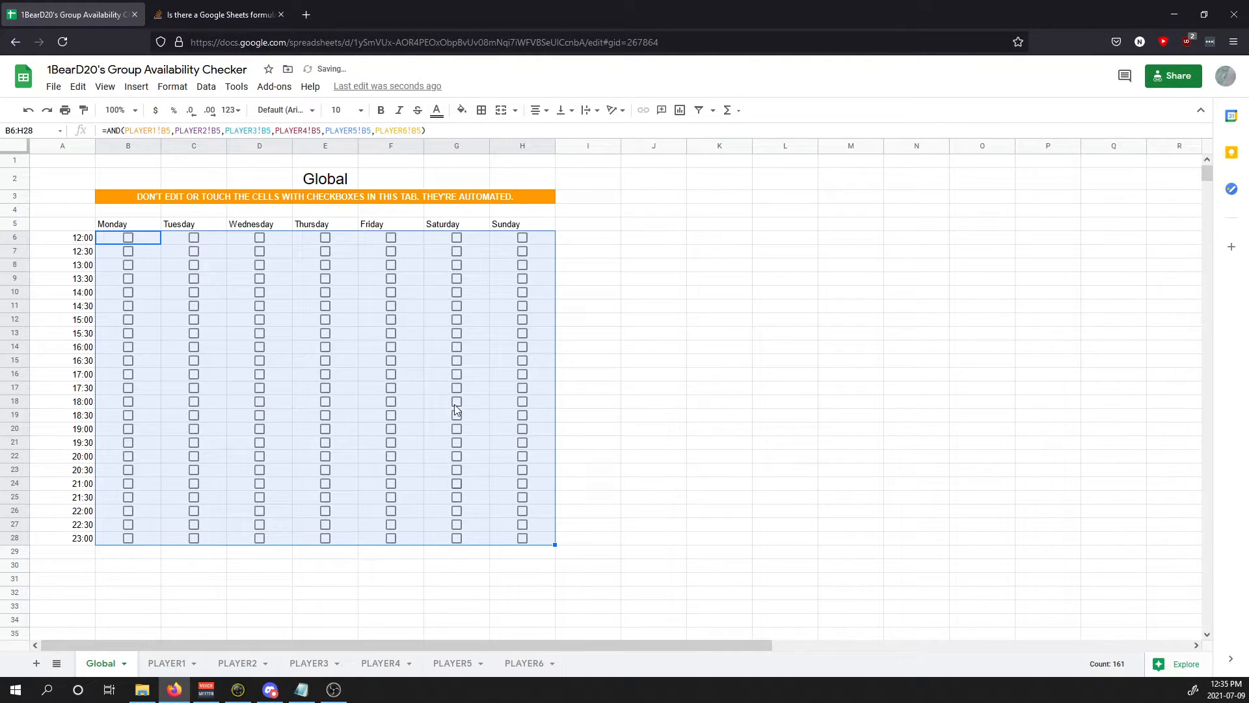
{"action": "left_click", "coordinate": [384, 320]}
{"action": "left_click", "coordinate": [507, 410]}
{"action": "left_click", "coordinate": [377, 471]}
{"action": "left_click", "coordinate": [231, 390]}
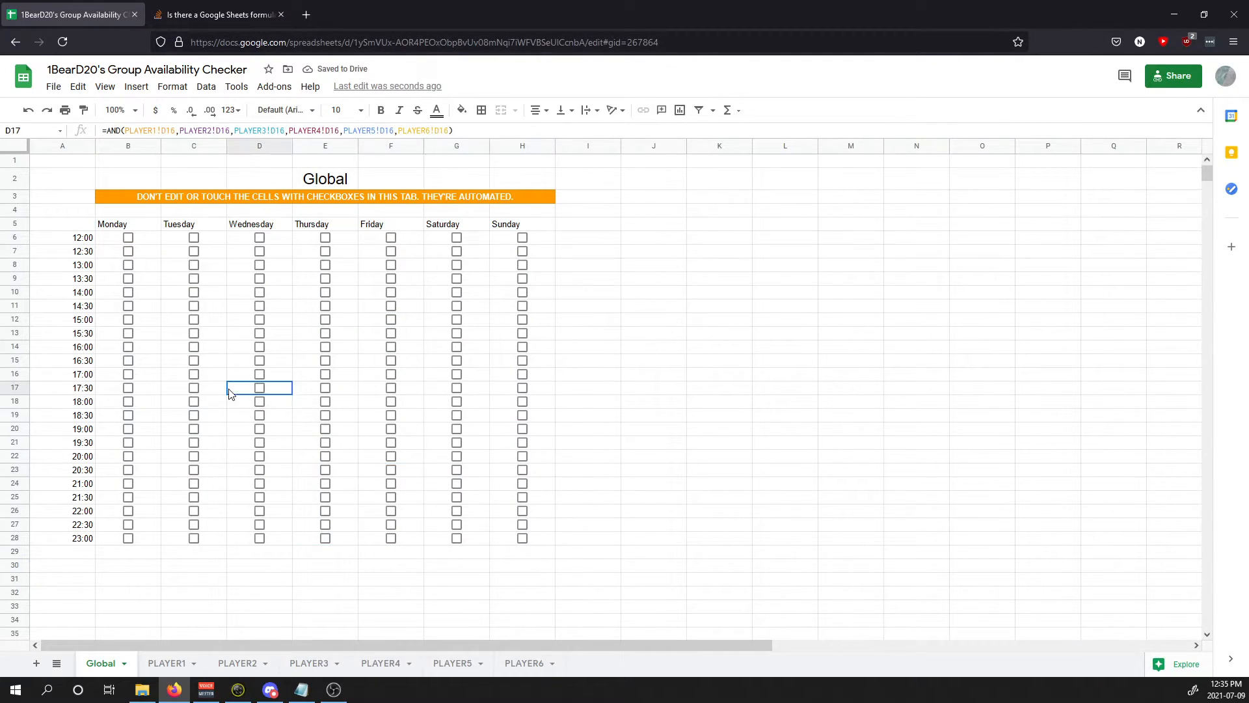
{"action": "left_click", "coordinate": [213, 313]}
{"action": "left_click", "coordinate": [436, 294]}
{"action": "left_click", "coordinate": [467, 398]}
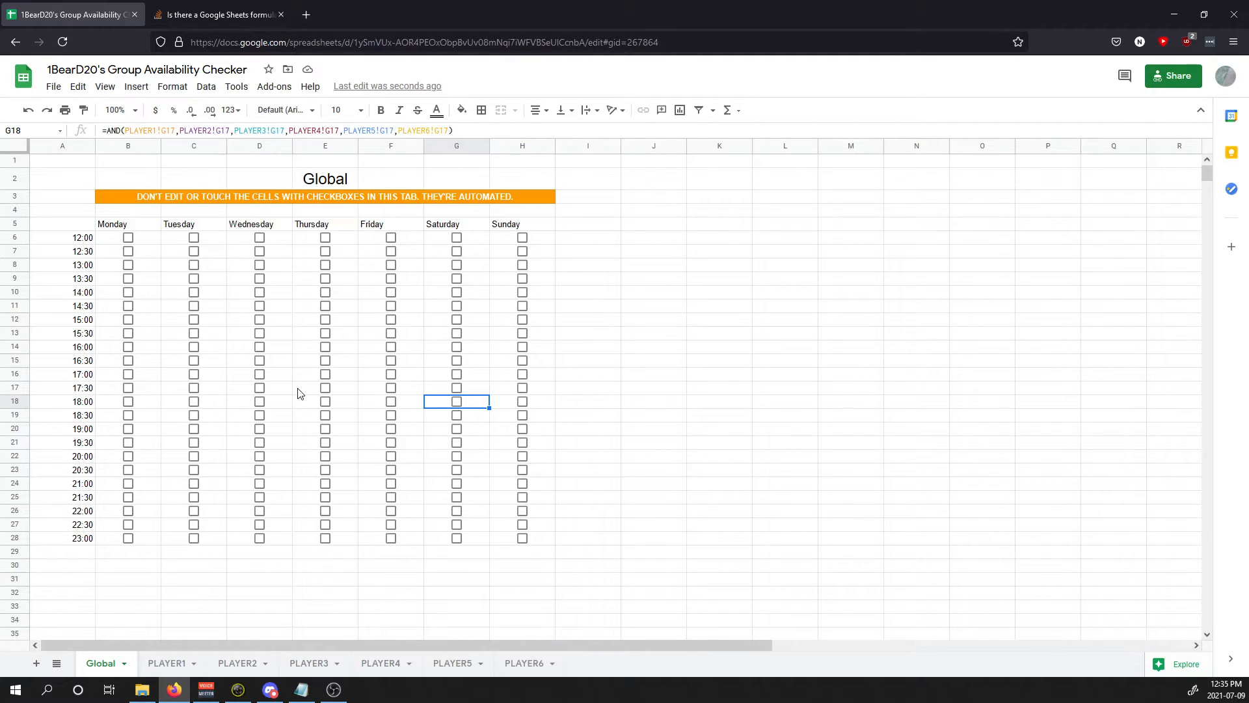
{"action": "left_click", "coordinate": [509, 225]}
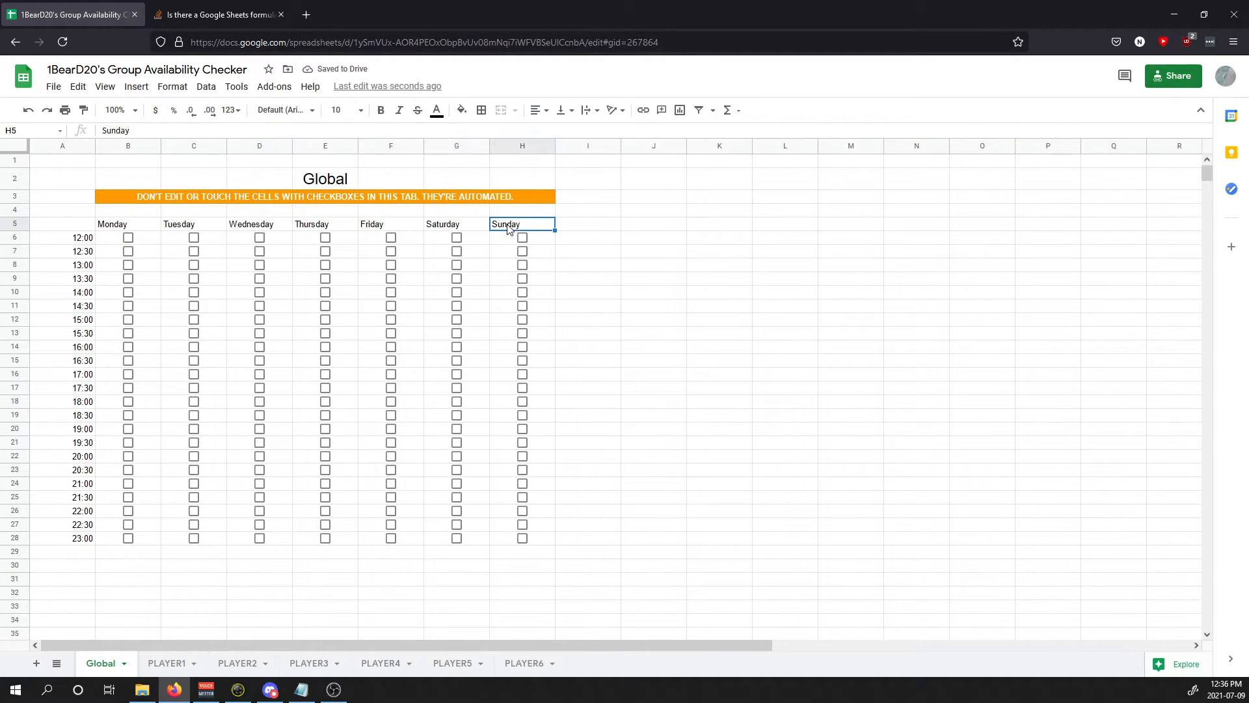
{"action": "left_click", "coordinate": [571, 228]}
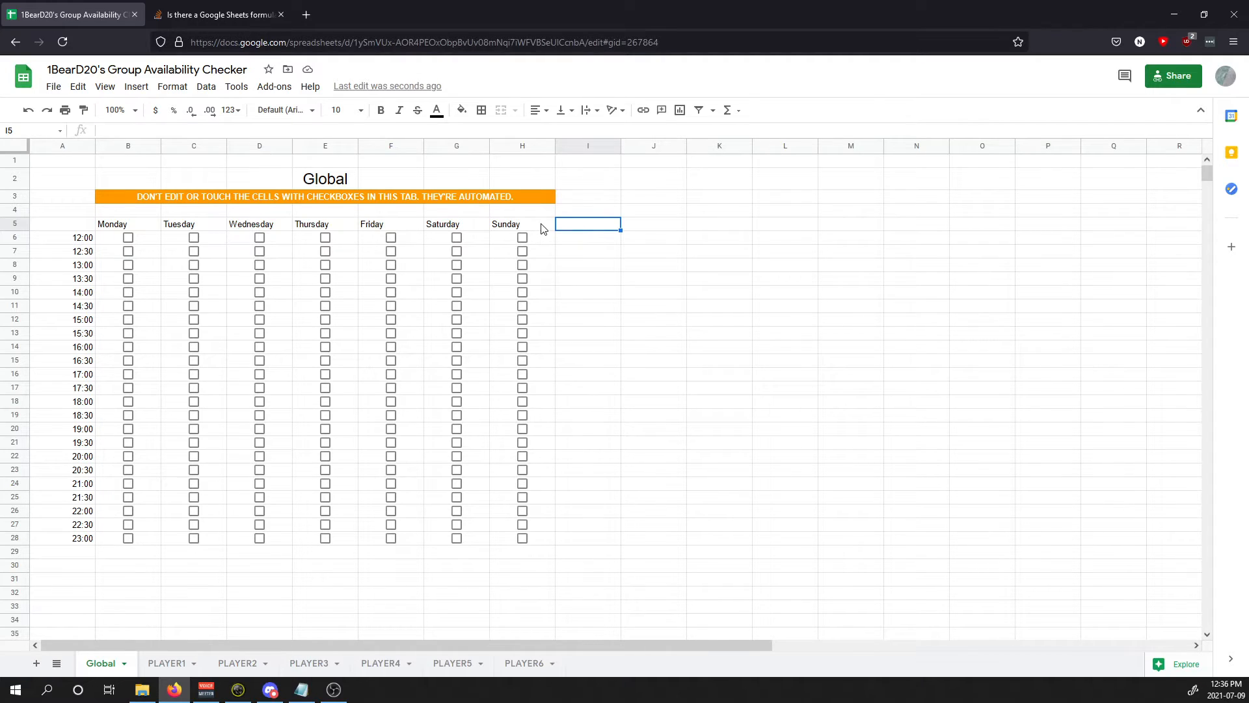
Step: Copy Global's Sunday column H5:H28 into column I starting at I5
{"action": "left_click_drag", "start_coordinate": [542, 228], "coordinate": [544, 538]}
{"action": "key", "text": "ctrl+c"}
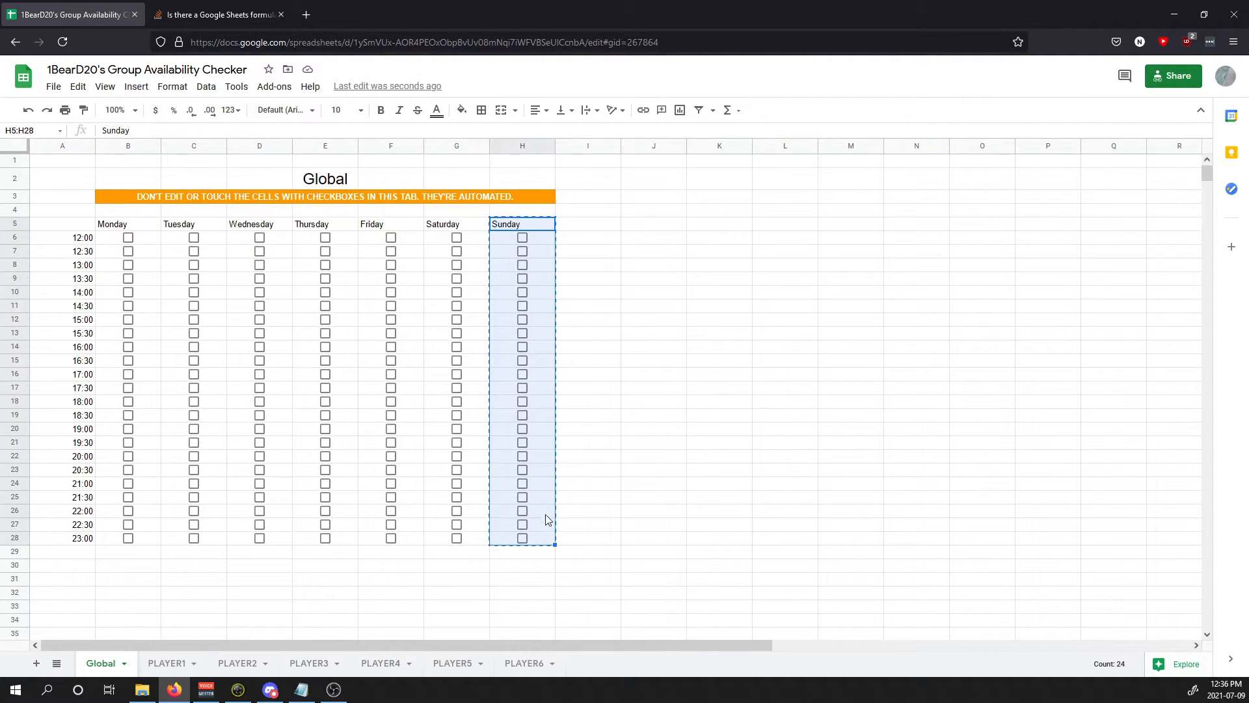
{"action": "left_click", "coordinate": [599, 228]}
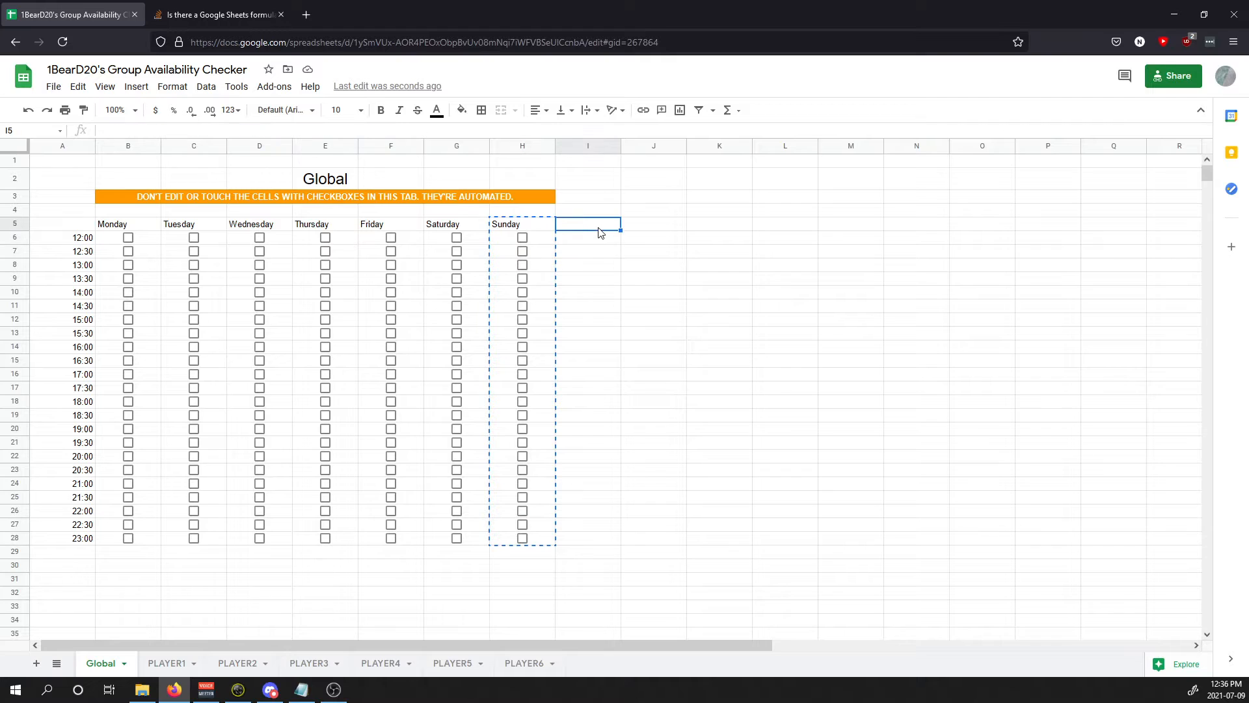
{"action": "key", "text": "ctrl+v"}
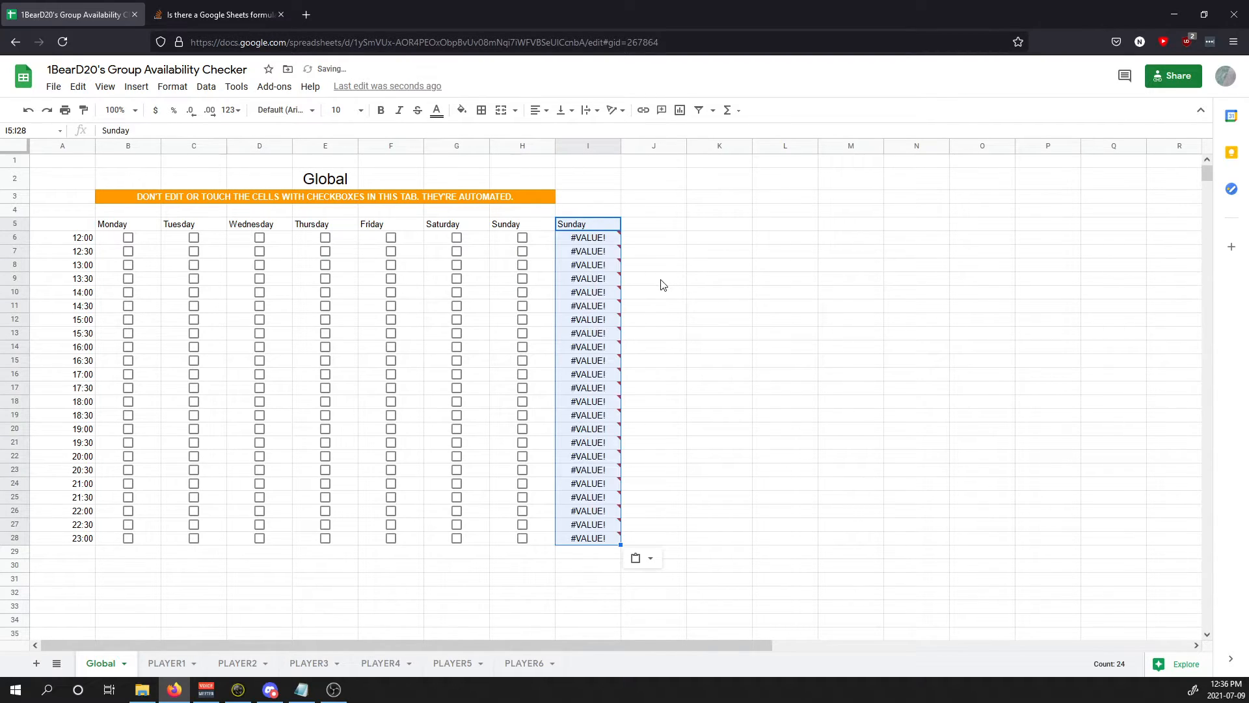
Step: On PLAYER1, copy the Sunday column H4:H27 and target cell I4
{"action": "mouse_move", "coordinate": [609, 241]}
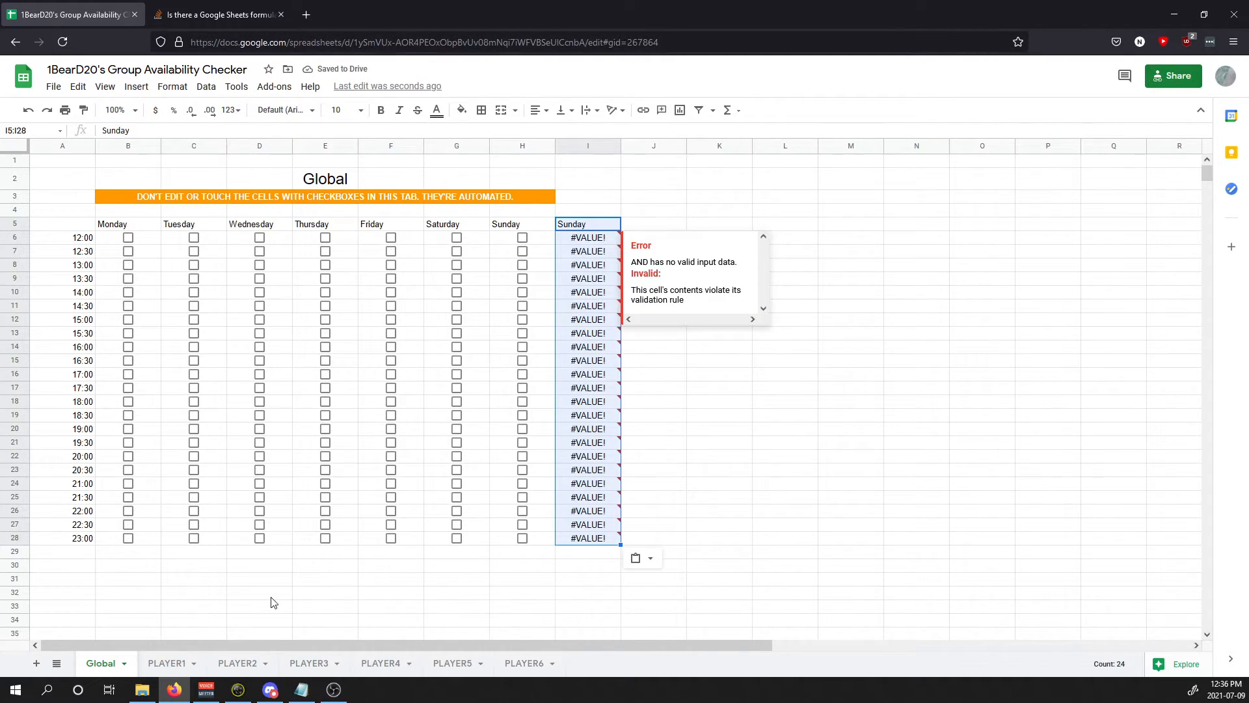
{"action": "left_click", "coordinate": [169, 661]}
{"action": "left_click_drag", "start_coordinate": [502, 210], "coordinate": [521, 524]}
{"action": "key", "text": "ctrl+c"}
{"action": "left_click", "coordinate": [597, 211]}
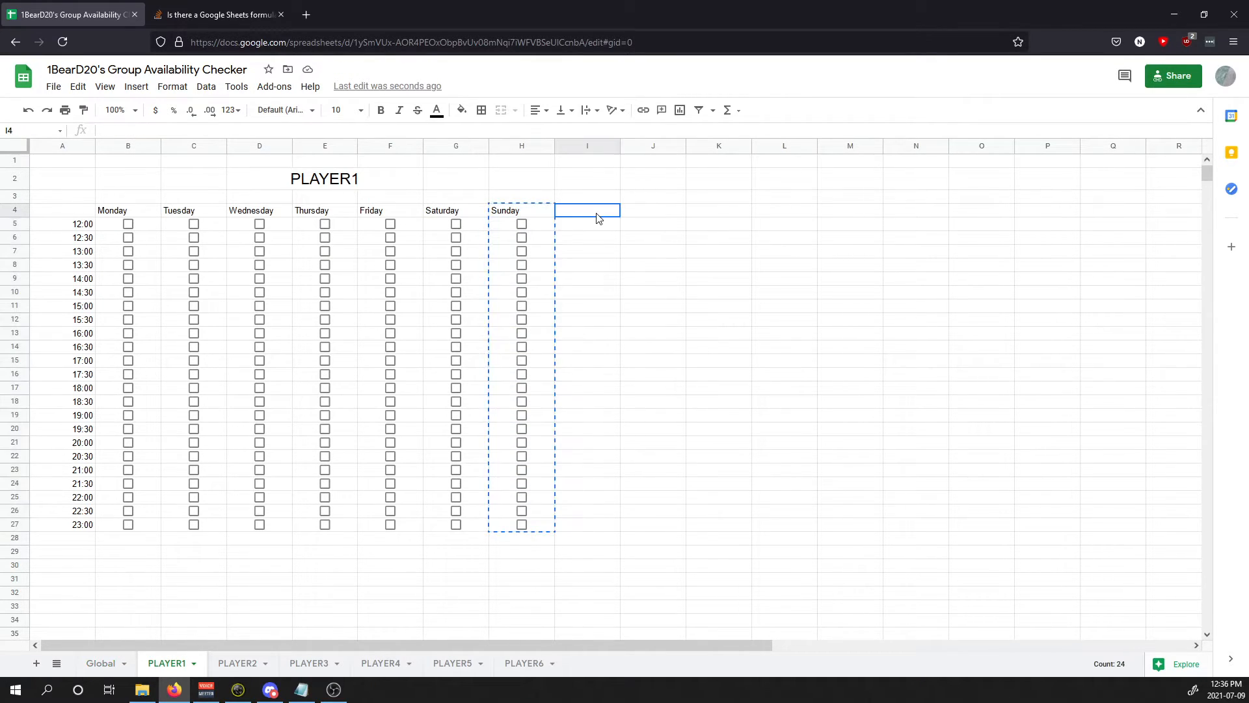
Step: Paste the Sunday column into PLAYER1's column I and head Global's new column 'Aasjfkasf'
{"action": "key", "text": "ctrl+v"}
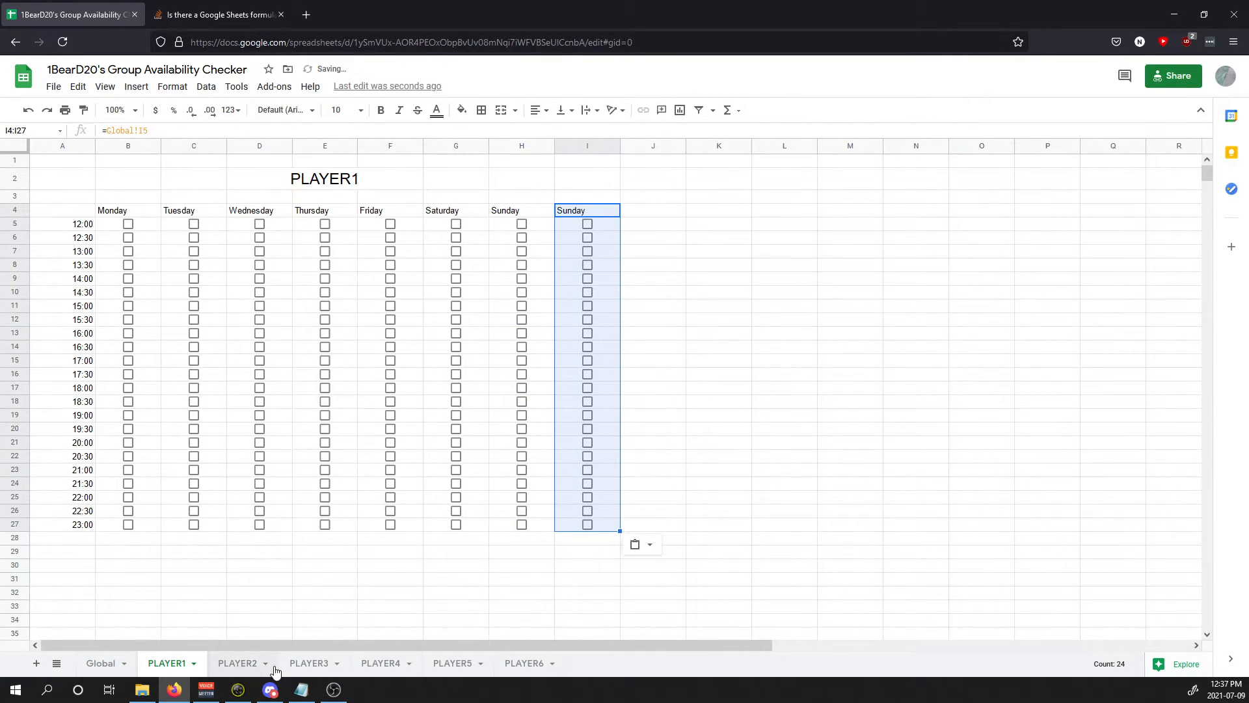
{"action": "left_click", "coordinate": [101, 663]}
{"action": "type", "text": "Aasjfkasf"}
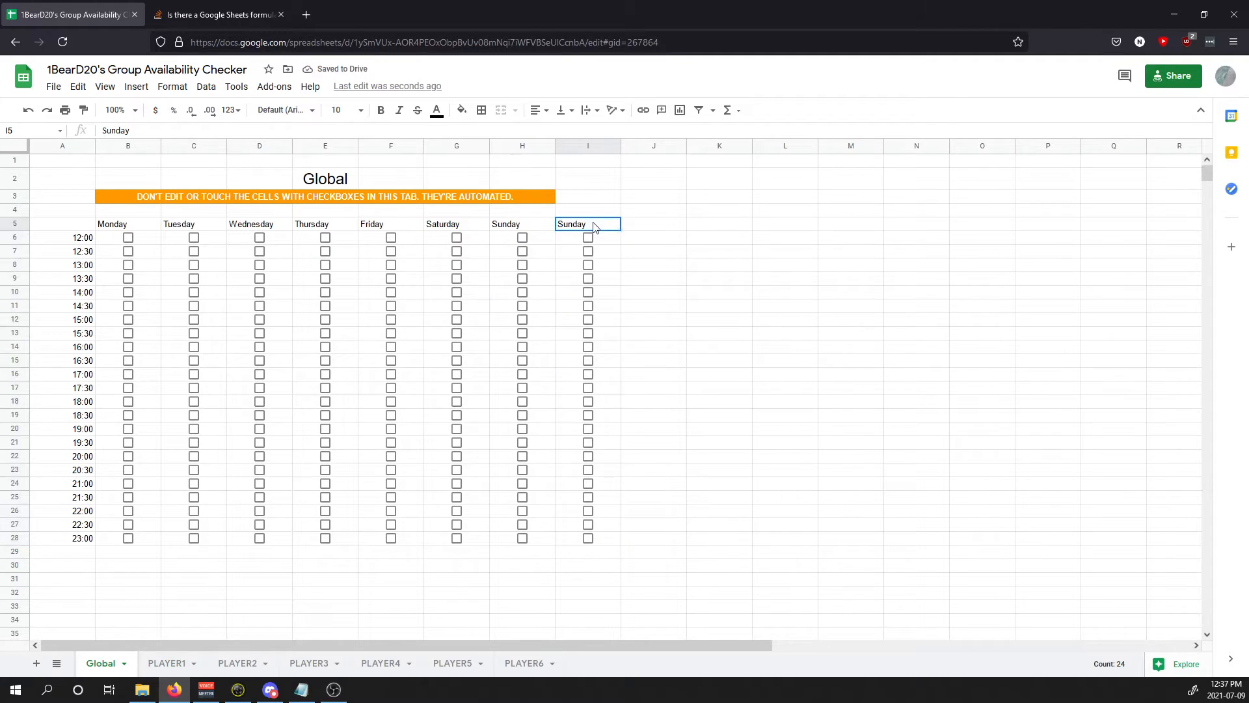
{"action": "key", "text": "Return"}
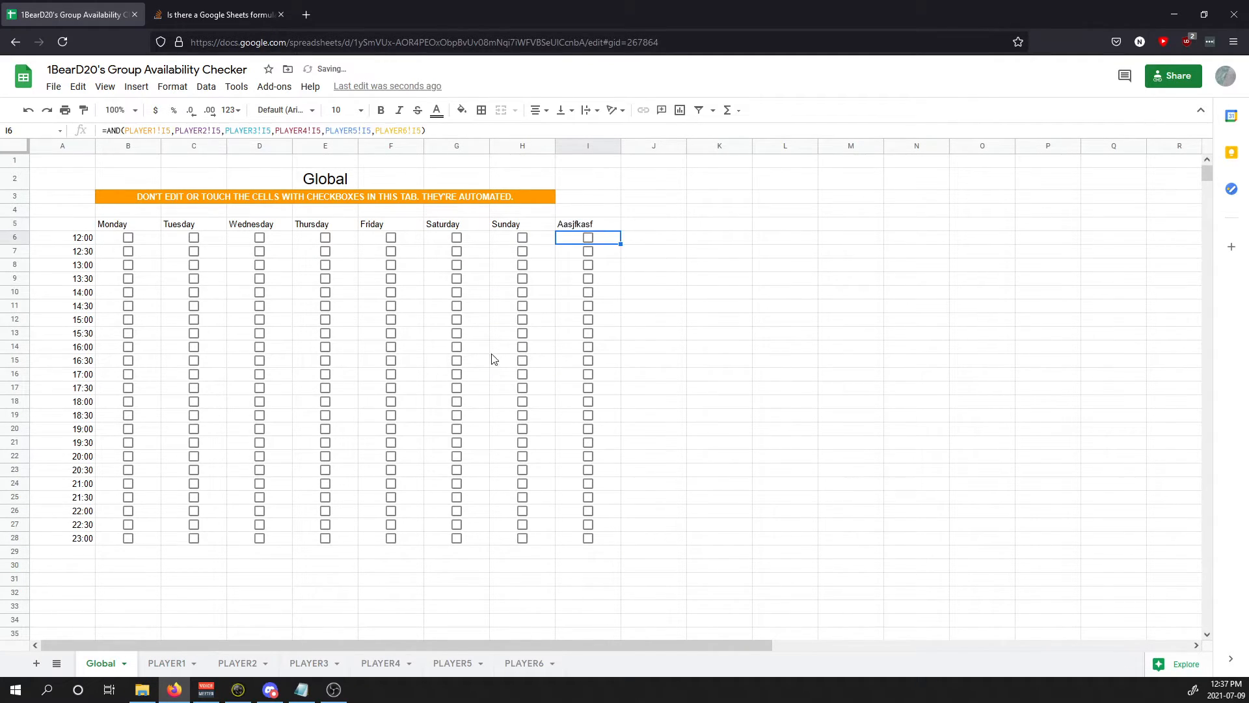
{"action": "left_click", "coordinate": [170, 663]}
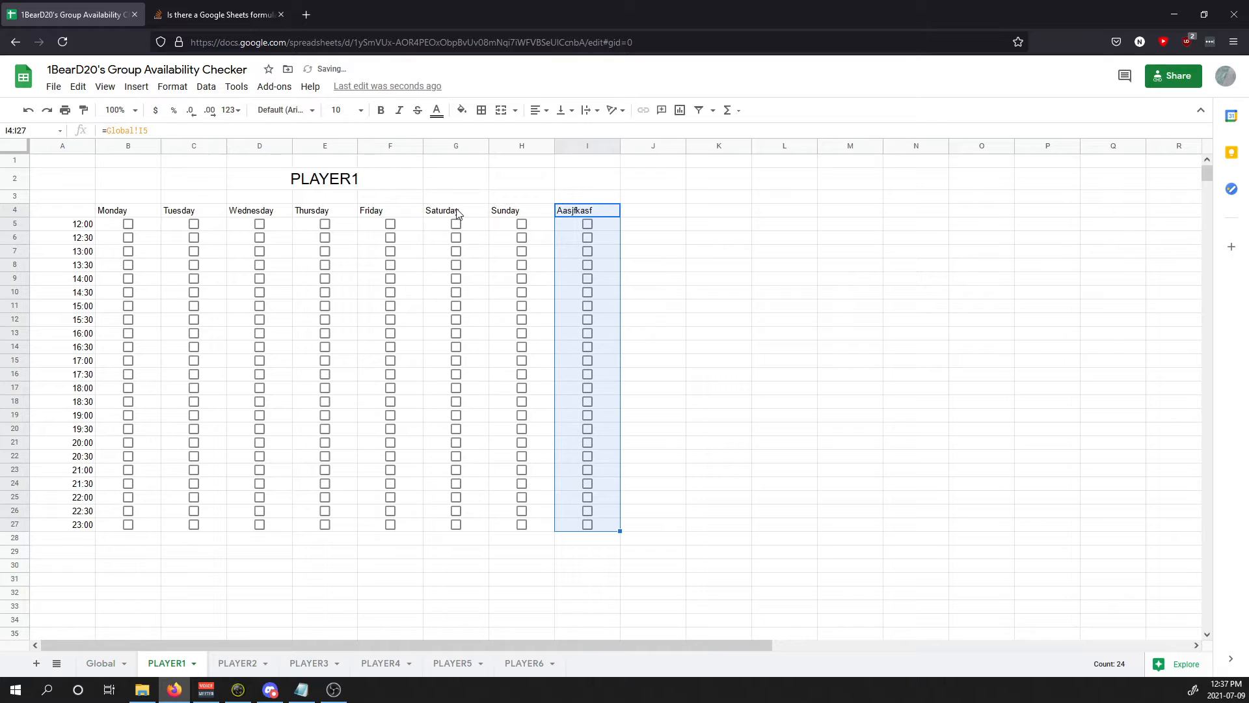
Step: Copy the Sunday column into column I on PLAYER2 and PLAYER3
{"action": "left_click", "coordinate": [242, 663]}
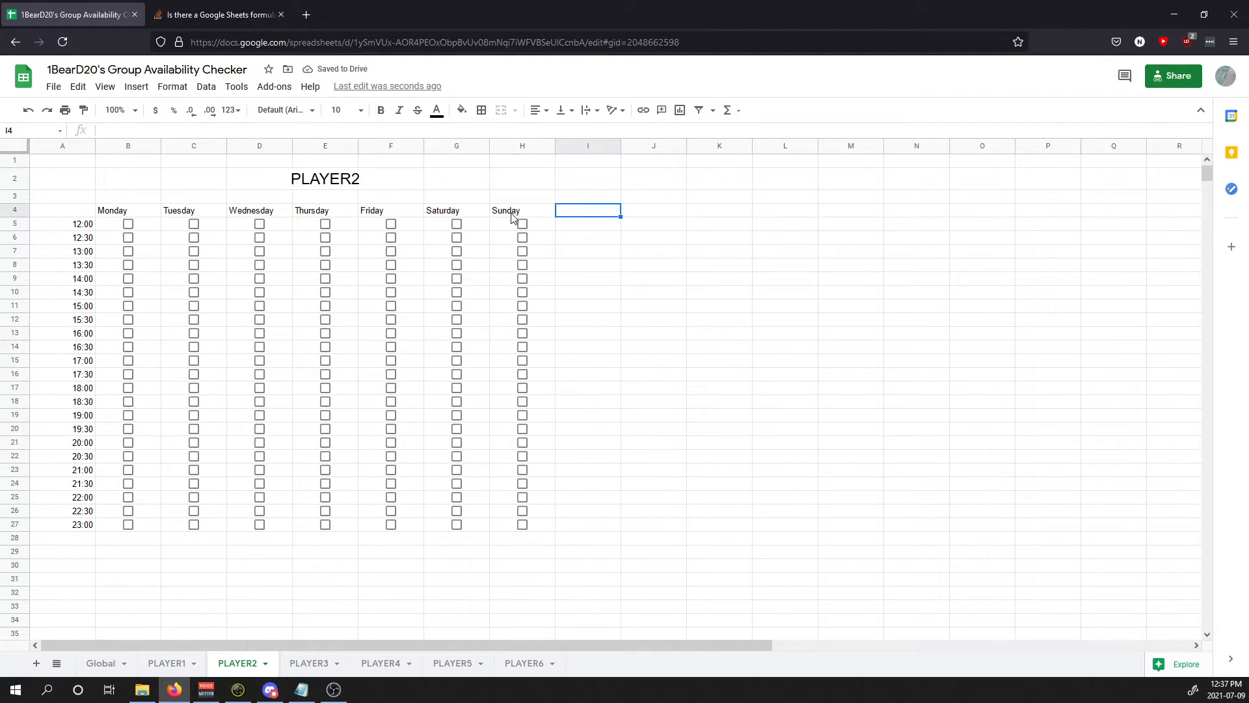
{"action": "left_click_drag", "start_coordinate": [512, 215], "coordinate": [524, 525]}
{"action": "key", "text": "ctrl+c"}
{"action": "left_click", "coordinate": [603, 216]}
{"action": "key", "text": "ctrl+v"}
{"action": "left_click", "coordinate": [319, 663]}
{"action": "left_click_drag", "start_coordinate": [520, 215], "coordinate": [502, 525]}
{"action": "key", "text": "ctrl+c"}
{"action": "key", "text": "Right"}
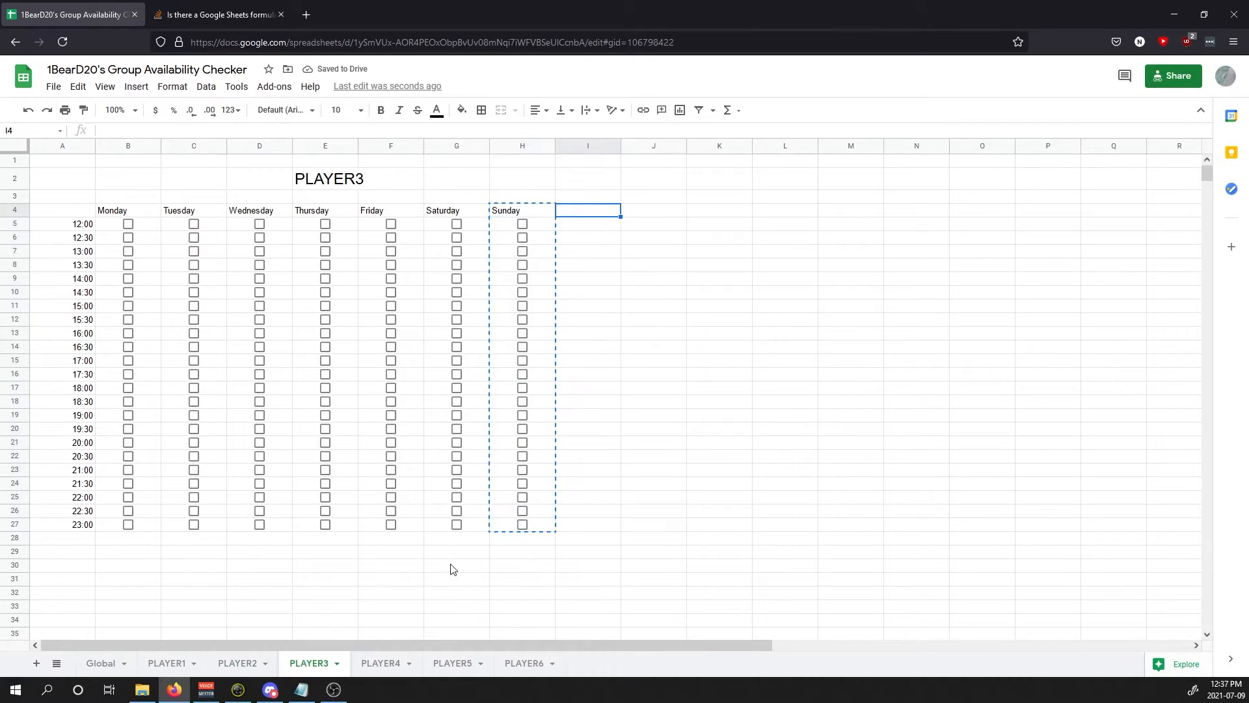
{"action": "key", "text": "ctrl+v"}
Step: Copy the Sunday column into column I on PLAYER4, PLAYER5 and PLAYER6
{"action": "left_click", "coordinate": [382, 663]}
{"action": "left_click_drag", "start_coordinate": [520, 211], "coordinate": [524, 525]}
{"action": "key", "text": "ctrl+c"}
{"action": "left_click", "coordinate": [599, 215]}
{"action": "key", "text": "ctrl+v"}
{"action": "left_click", "coordinate": [453, 663]}
{"action": "key", "text": "ctrl+v"}
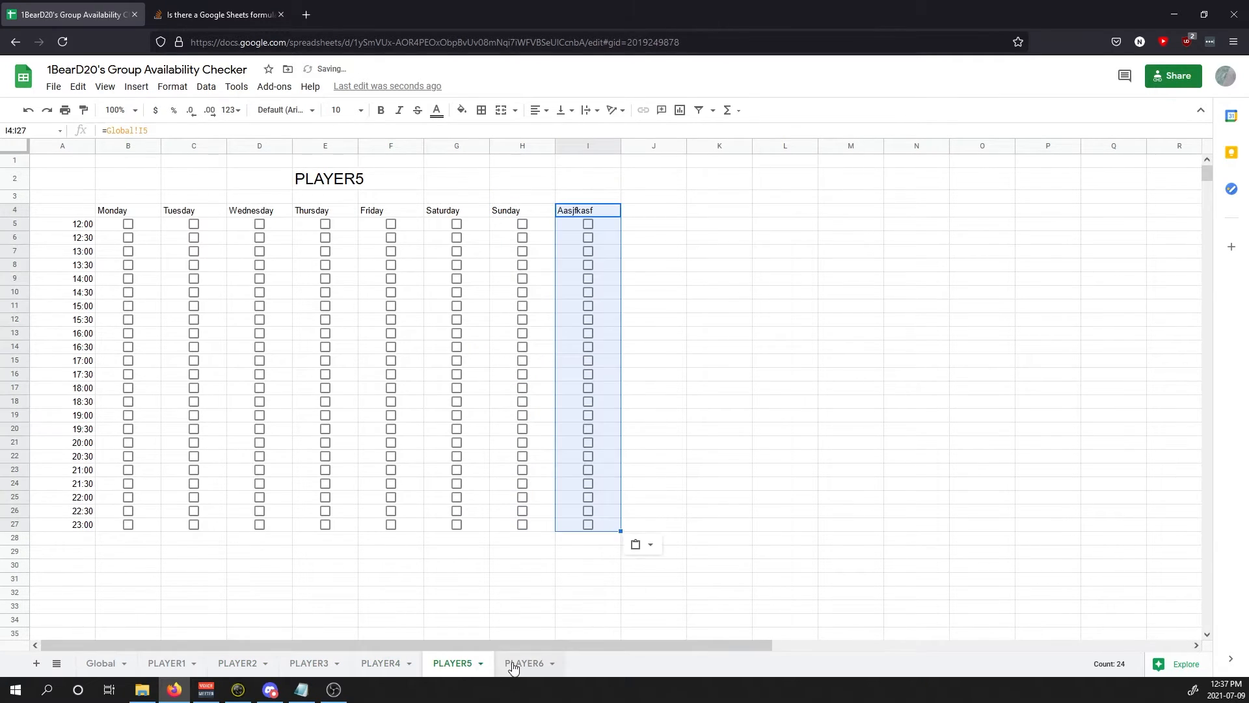
{"action": "left_click", "coordinate": [519, 663]}
{"action": "key", "text": "ctrl+v"}
Step: Compare the new column's formulas with Sunday's on Global, then start undoing the extra column
{"action": "left_click", "coordinate": [101, 662]}
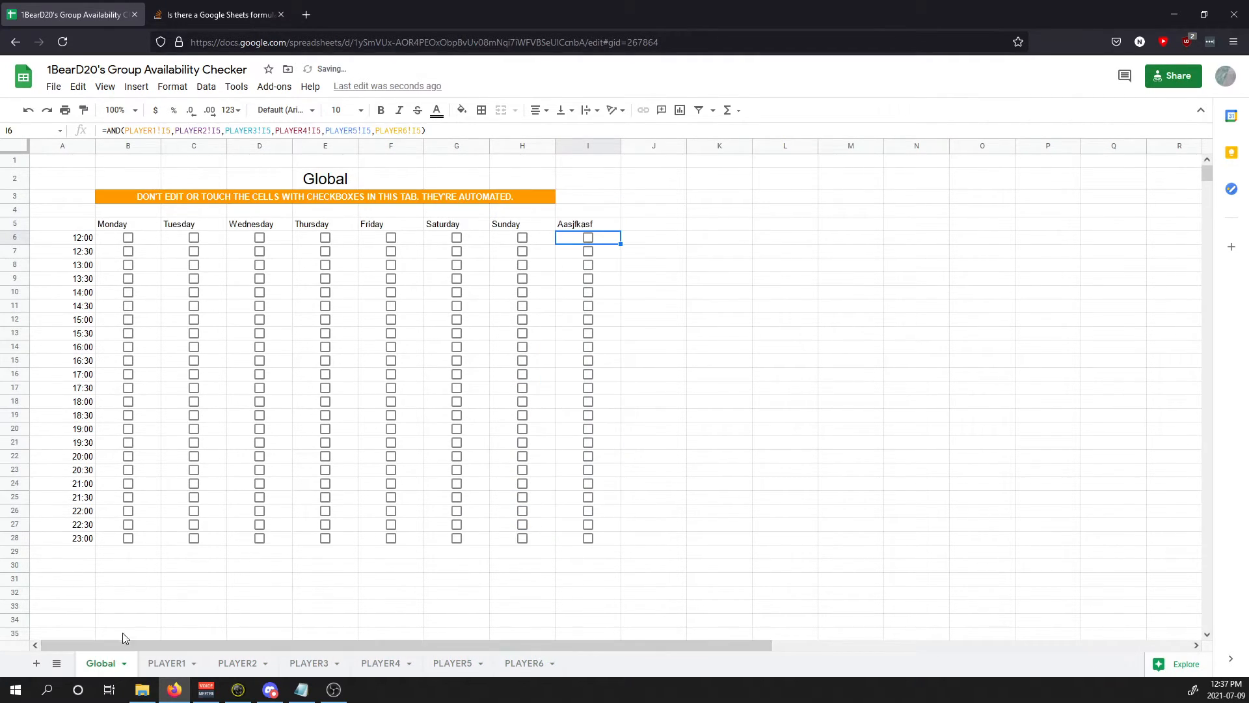
{"action": "left_click", "coordinate": [603, 255]}
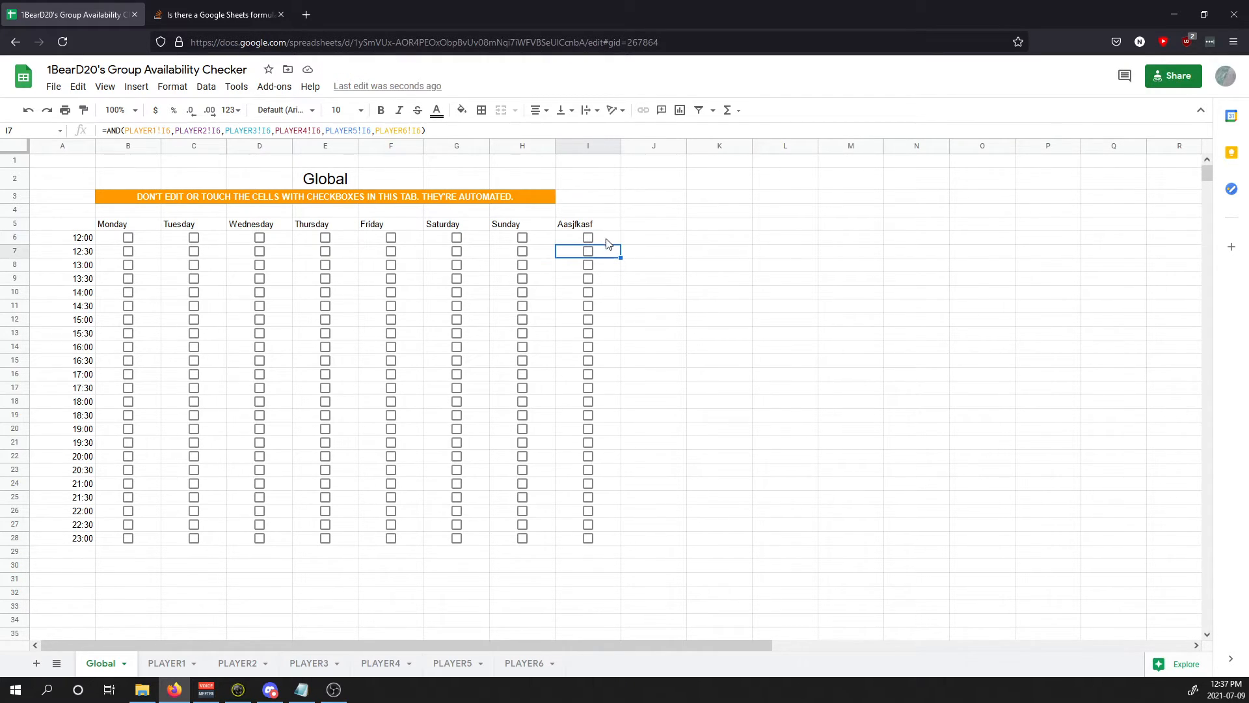
{"action": "left_click", "coordinate": [606, 237]}
{"action": "left_click", "coordinate": [542, 241]}
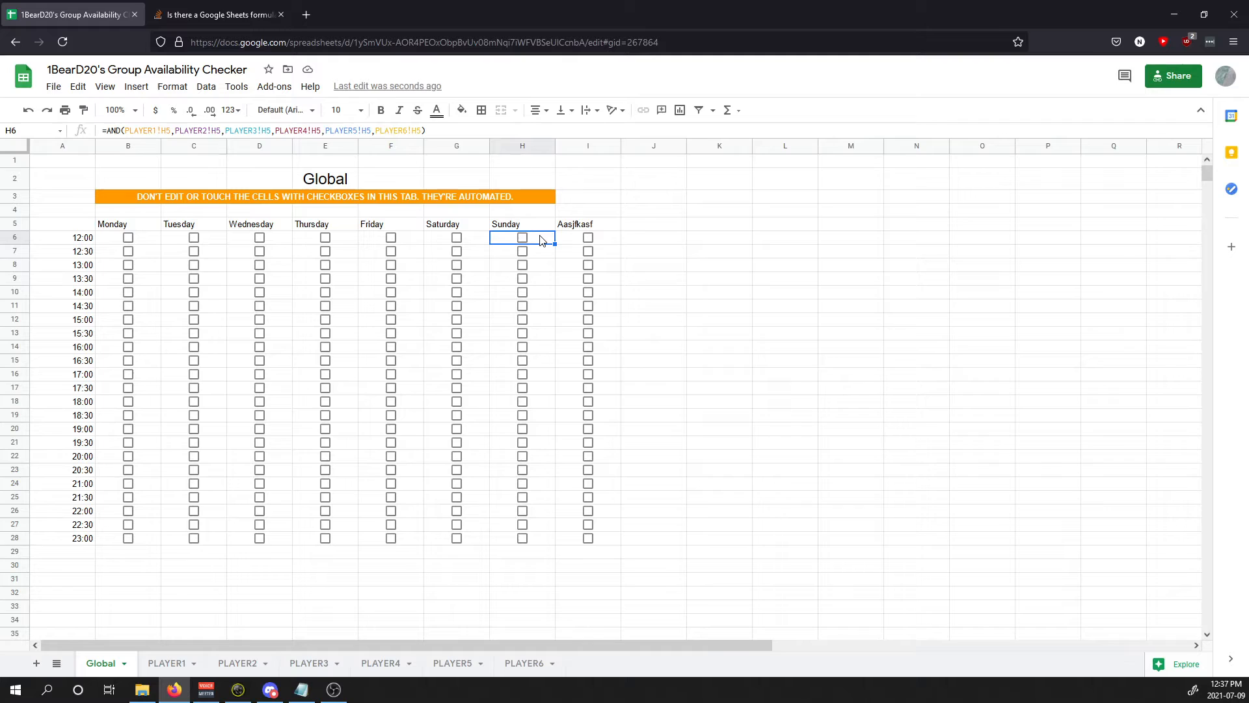
{"action": "left_click", "coordinate": [604, 240]}
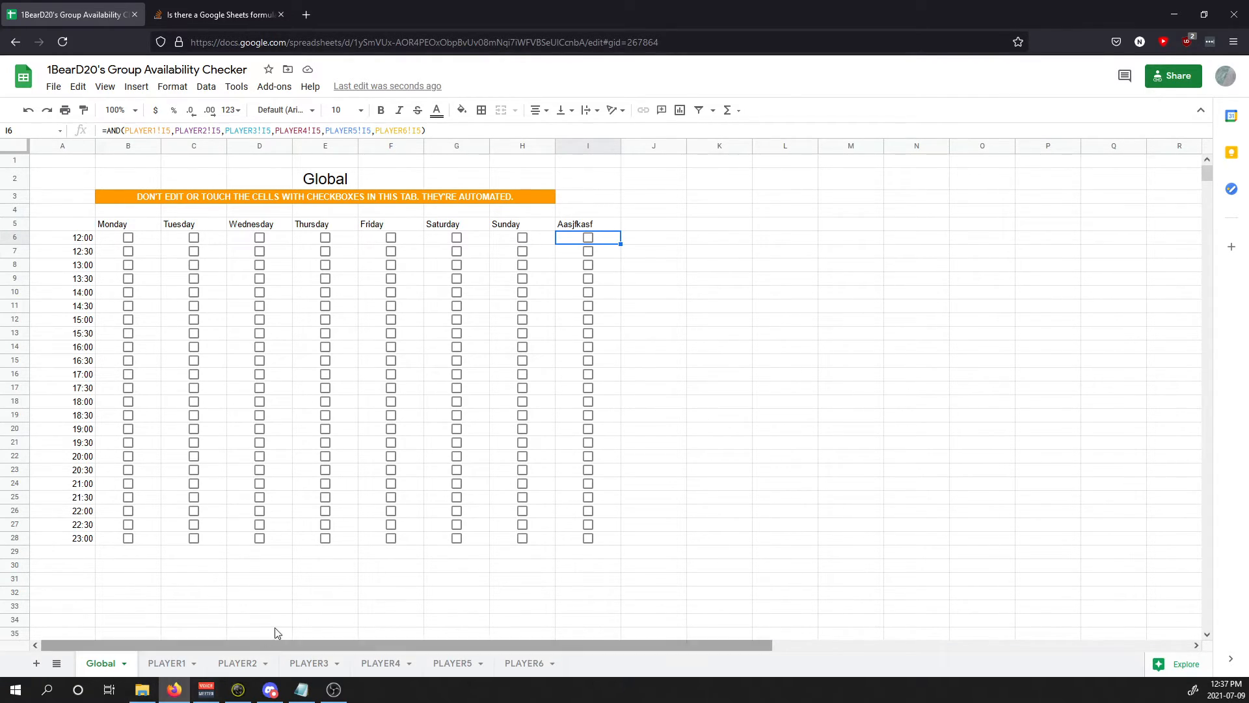
{"action": "key", "text": "ctrl+shift+Page_Up"}
{"action": "key", "text": "ctrl+shift+Page_Up"}
{"action": "key", "text": "ctrl+shift+Page_Up"}
{"action": "key", "text": "ctrl+shift+Page_Up"}
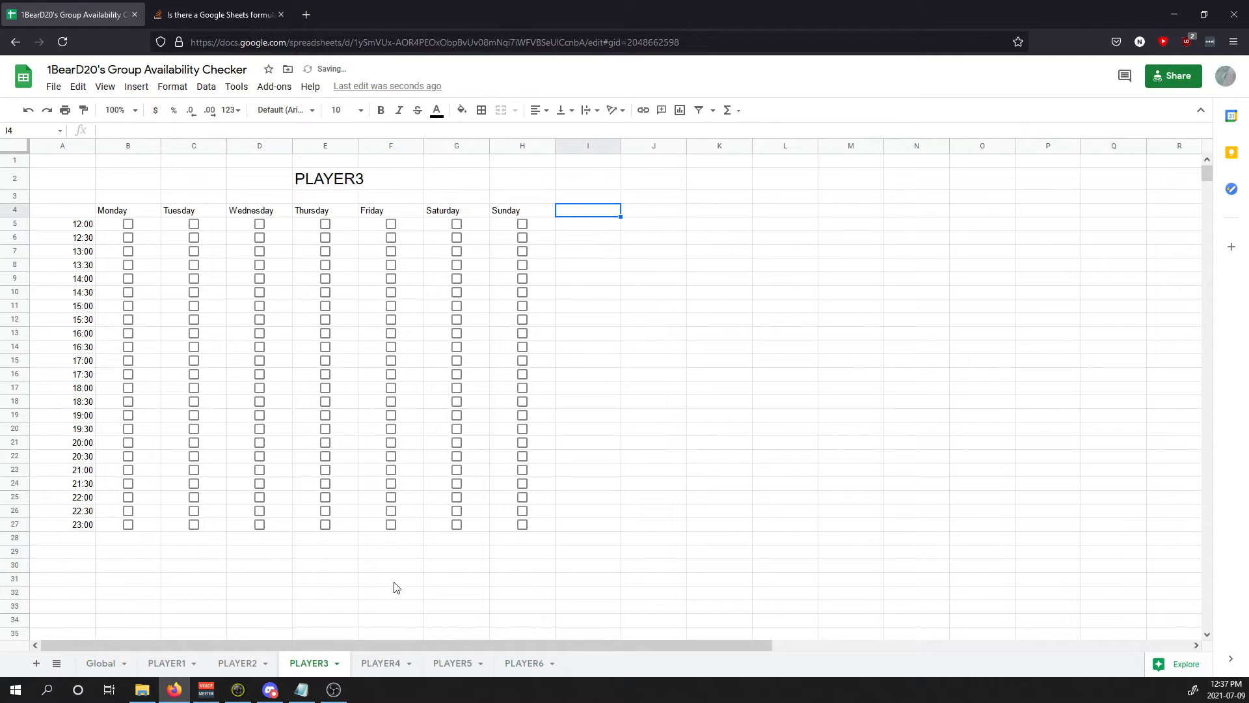
{"action": "key", "text": "ctrl+shift+Page_Up"}
{"action": "key", "text": "ctrl+shift+Page_Up"}
{"action": "key", "text": "ctrl+shift+Page_Up"}
Step: Finish removing the extra column and paste Global's 23:00 row into row 29
{"action": "key", "text": "ctrl+shift+Page_Down"}
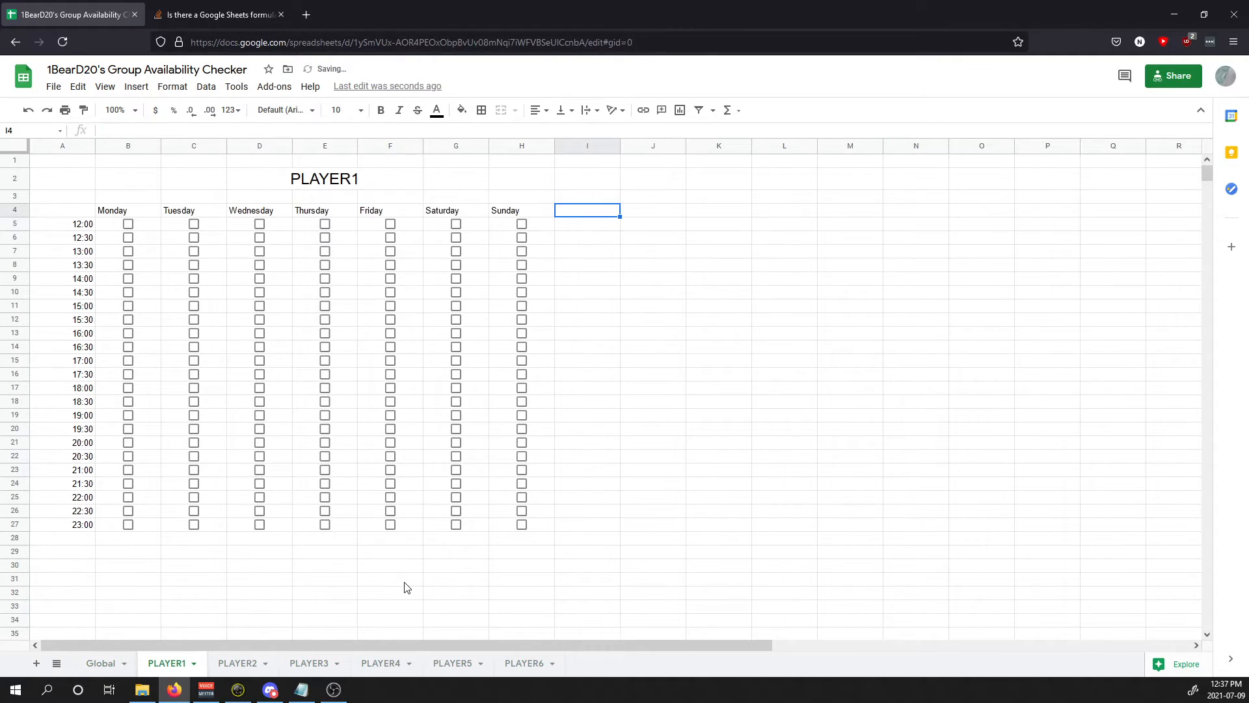
{"action": "left_click", "coordinate": [121, 665]}
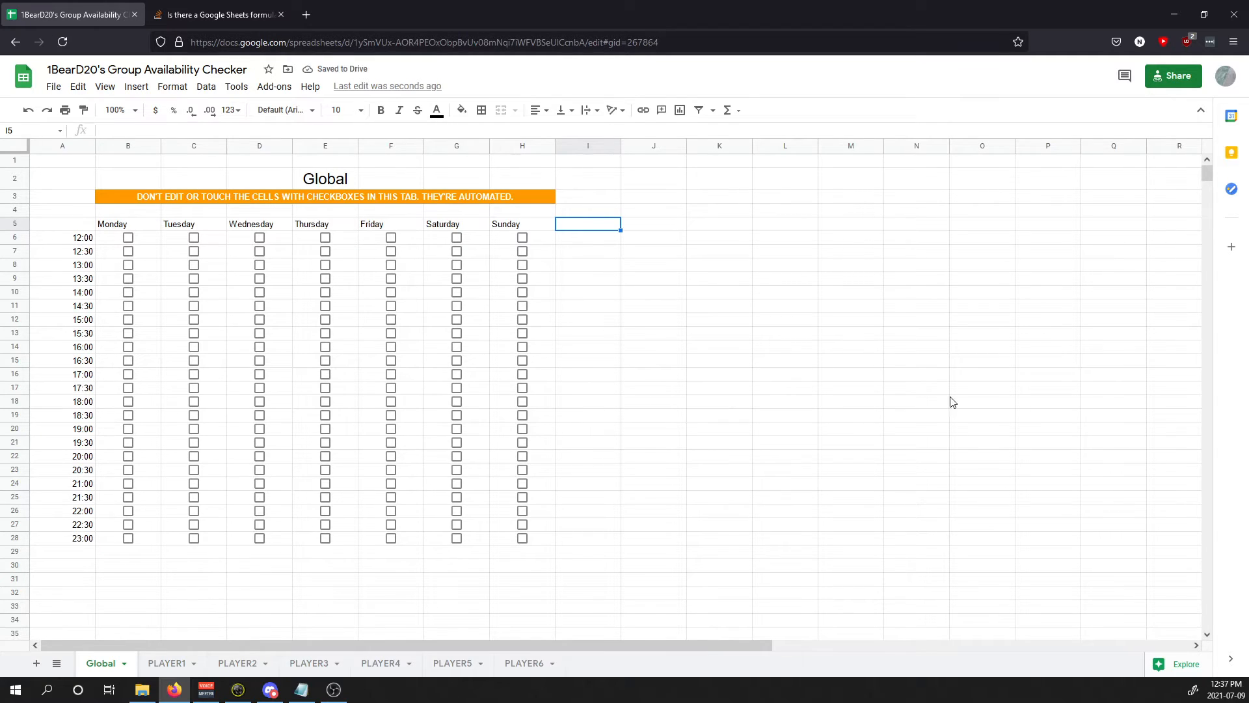
{"action": "left_click_drag", "start_coordinate": [90, 540], "coordinate": [524, 538]}
{"action": "left_click", "coordinate": [84, 552]}
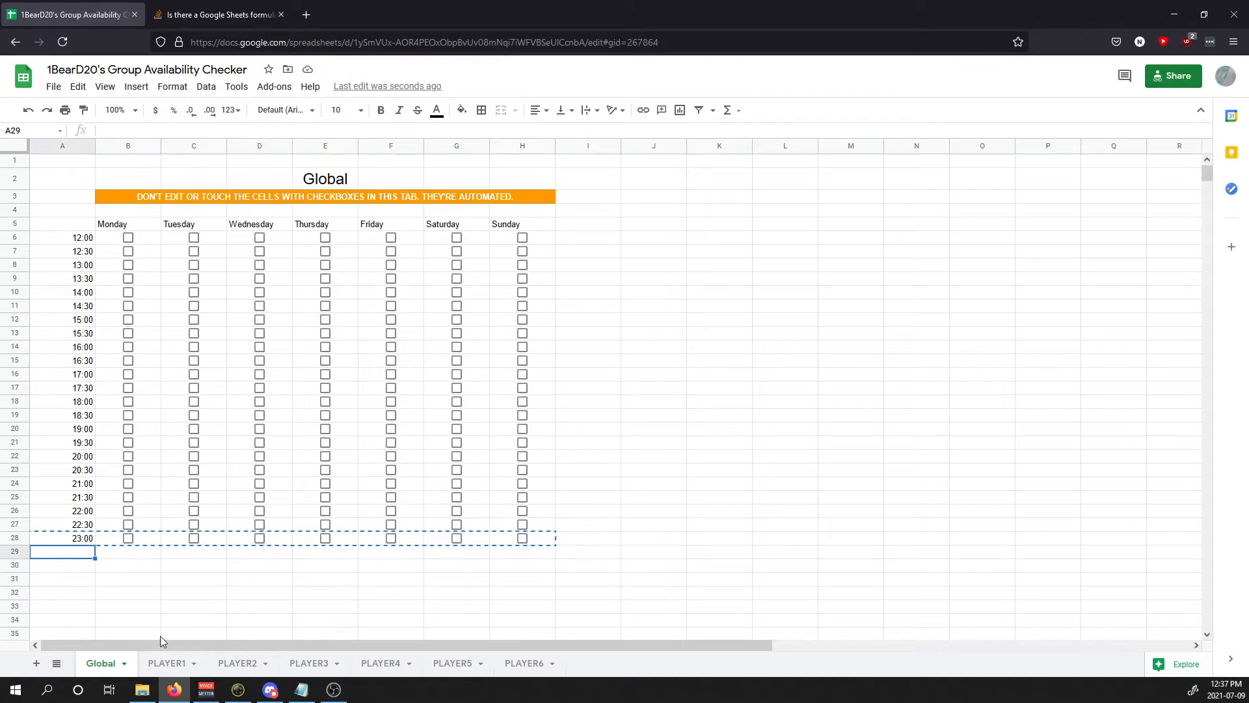
{"action": "key", "text": "ctrl+v"}
Step: Change Global's A29 time to 23:30, then select PLAYER1's 23:00 row
{"action": "left_click", "coordinate": [78, 555]}
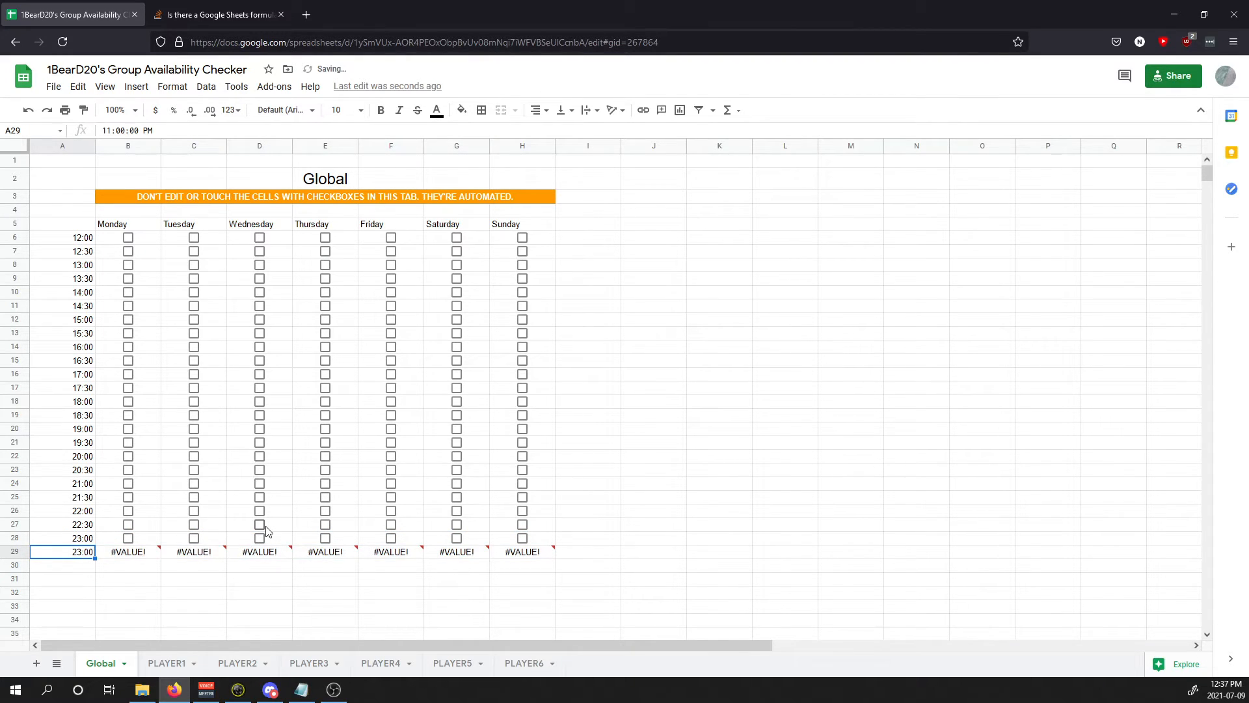
{"action": "type", "text": "23:30"}
{"action": "key", "text": "Return"}
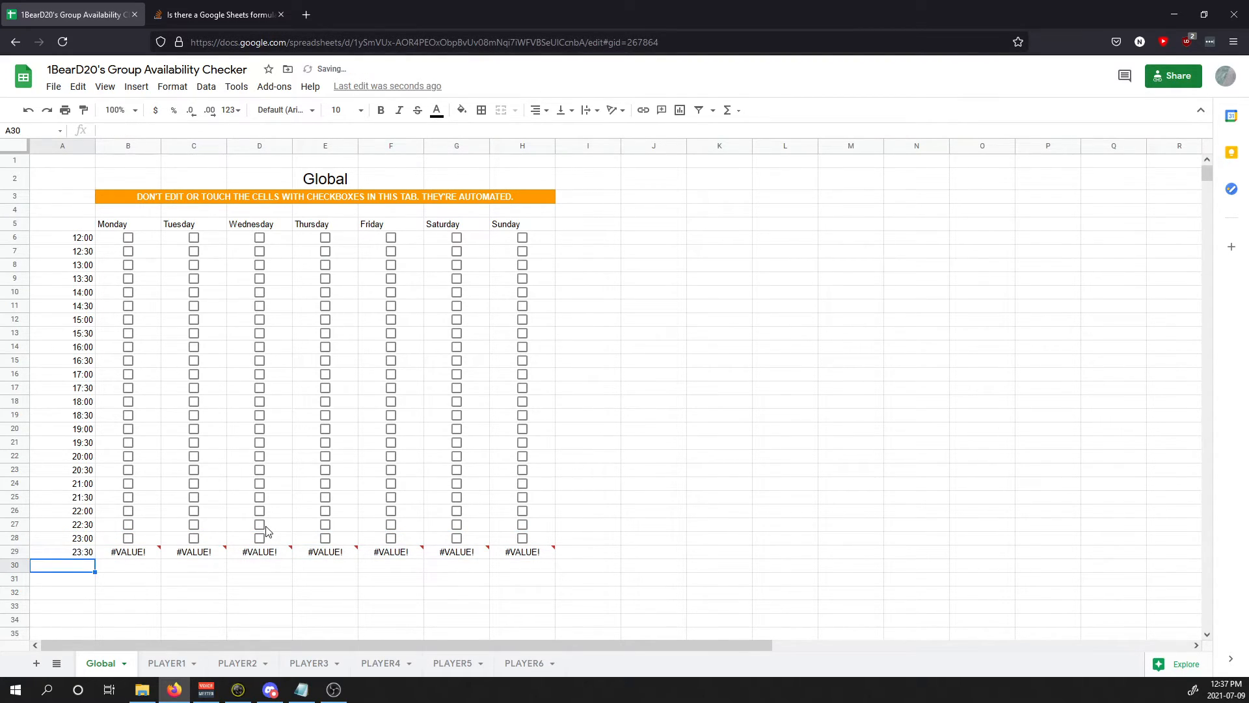
{"action": "key", "text": "Up"}
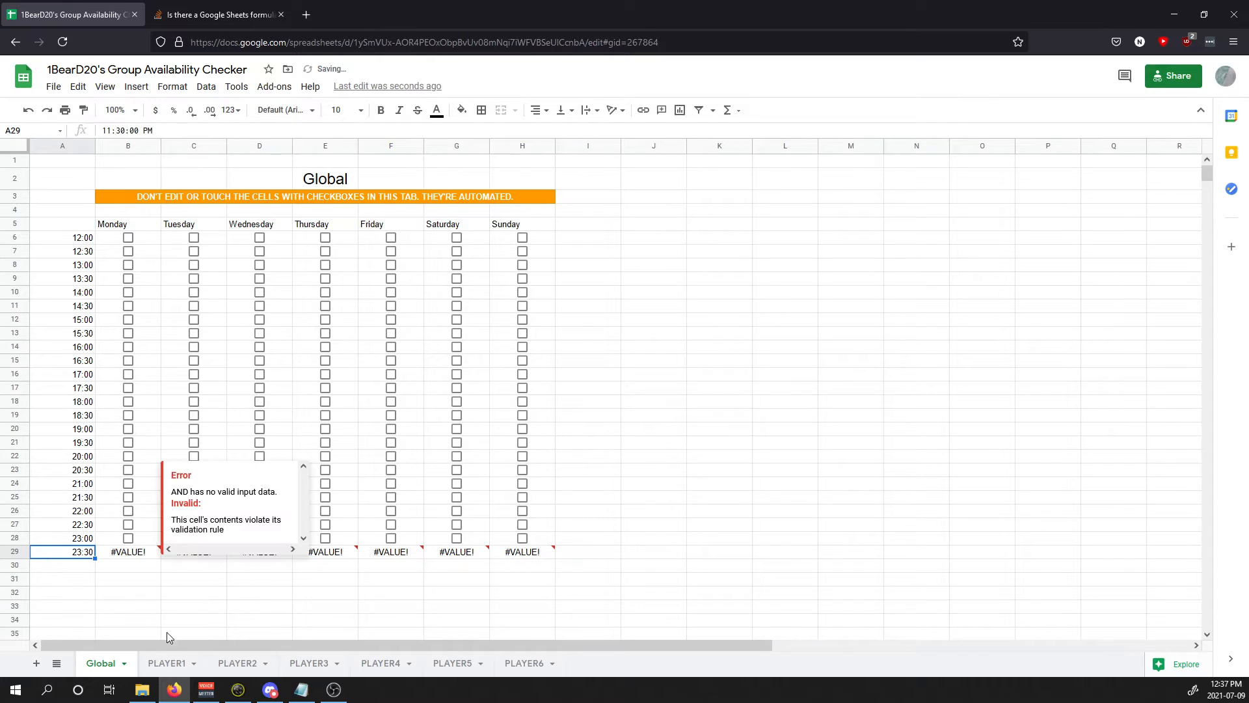
{"action": "left_click", "coordinate": [167, 663]}
{"action": "left_click_drag", "start_coordinate": [85, 524], "coordinate": [521, 527]}
Step: Copy the 23:00 row and paste it as a new 23:30 row 28 on PLAYER1
{"action": "key", "text": "ctrl+c"}
{"action": "left_click", "coordinate": [91, 538]}
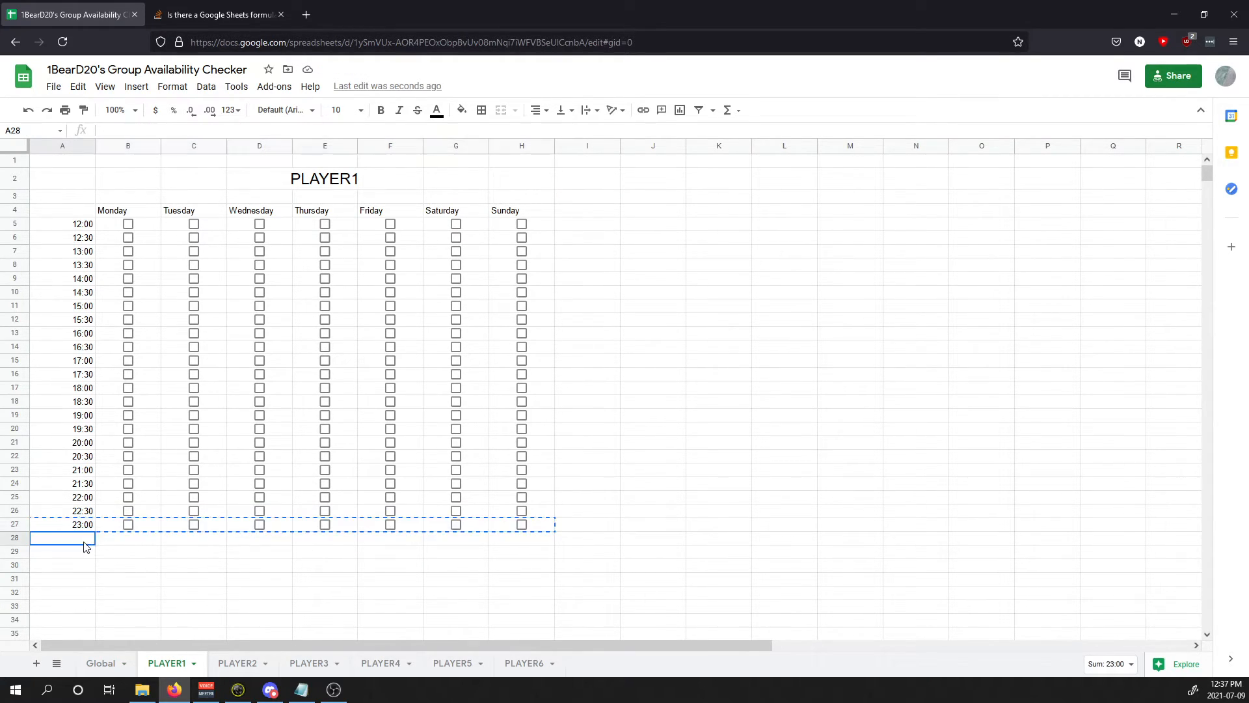
{"action": "key", "text": "ctrl+v"}
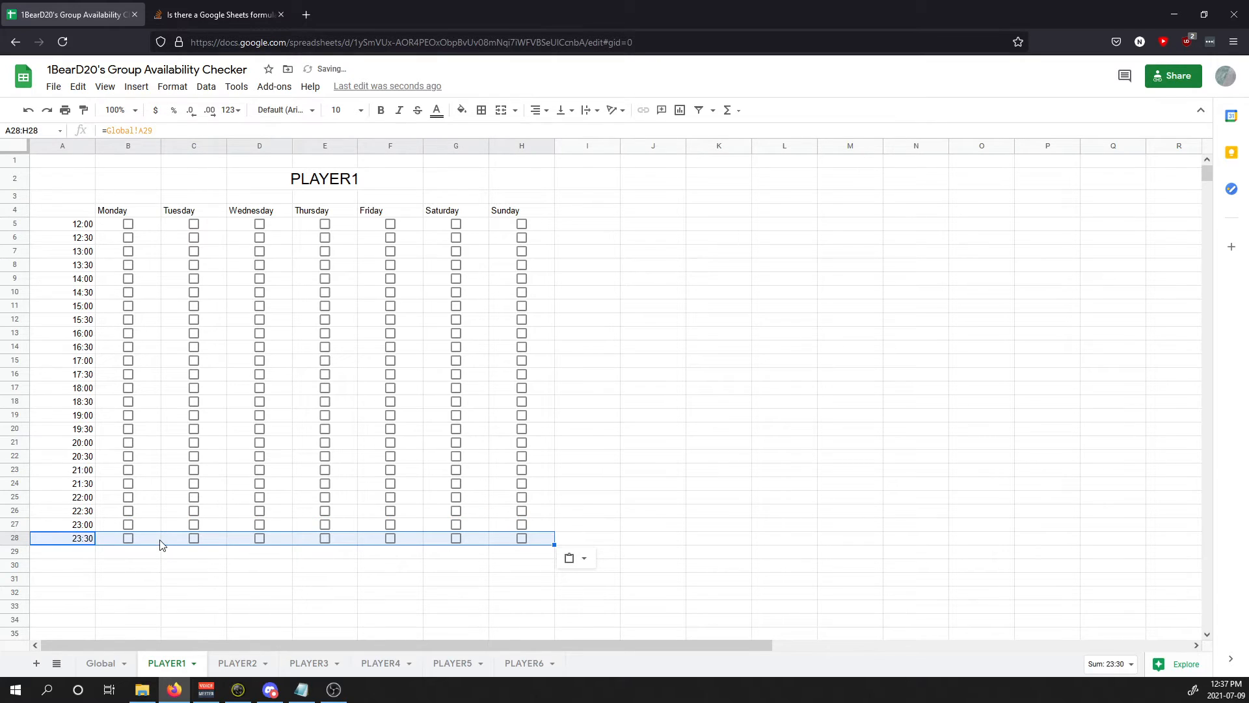
{"action": "left_click", "coordinate": [159, 540]}
{"action": "left_click", "coordinate": [92, 538]}
Step: Paste the 23:30 row into row 28 on PLAYER2, PLAYER3 and PLAYER4
{"action": "left_click", "coordinate": [237, 662]}
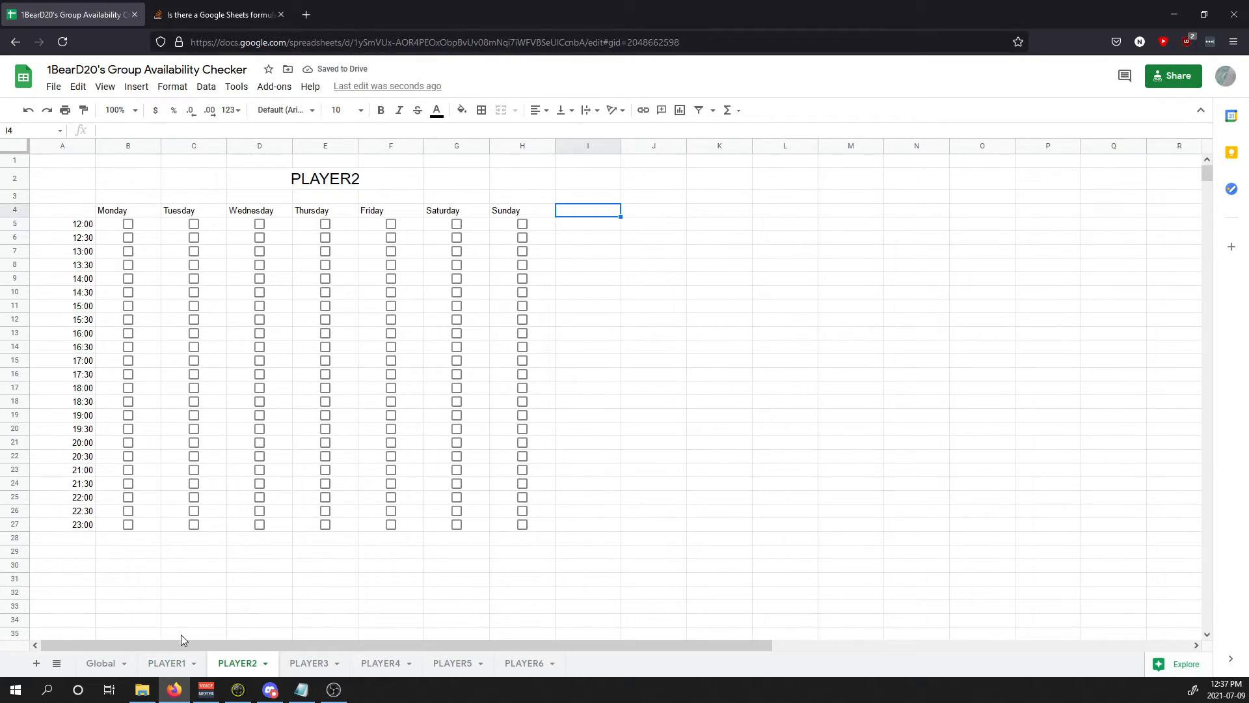
{"action": "left_click", "coordinate": [89, 540]}
{"action": "key", "text": "ctrl+v"}
{"action": "left_click", "coordinate": [301, 662]}
{"action": "left_click", "coordinate": [89, 540]}
{"action": "key", "text": "ctrl+v"}
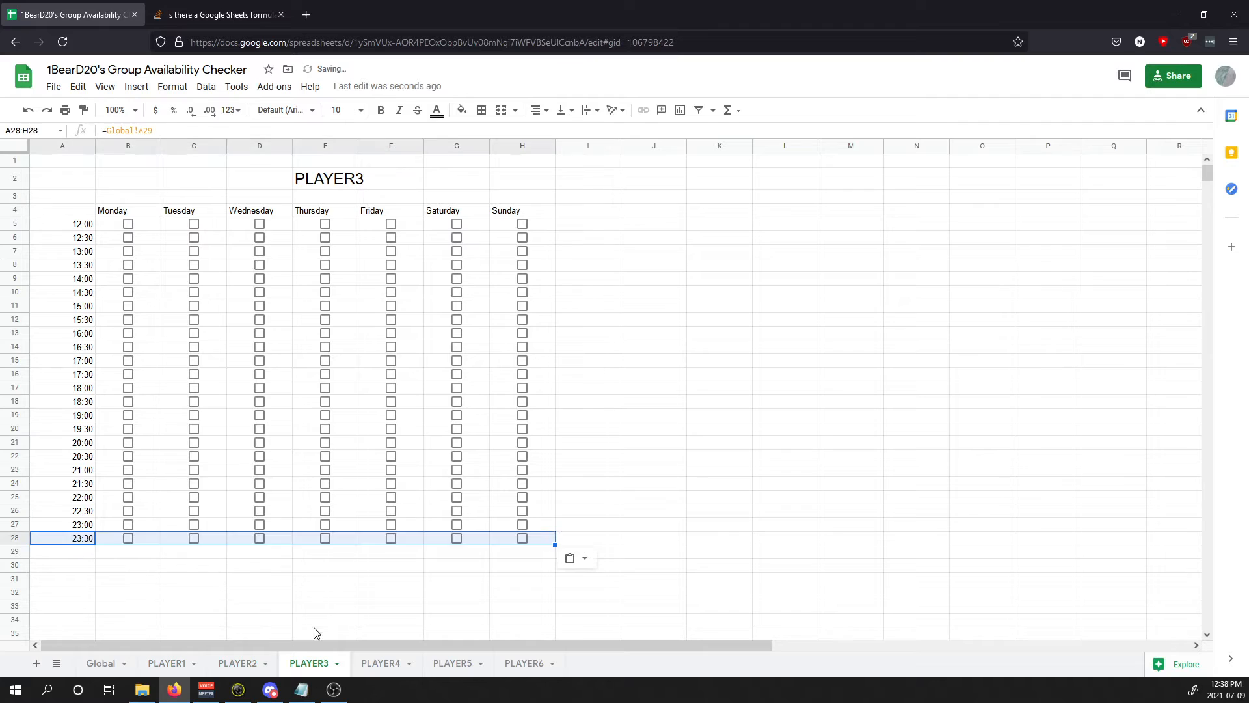
{"action": "left_click", "coordinate": [381, 662]}
{"action": "left_click", "coordinate": [89, 540]}
{"action": "key", "text": "ctrl+v"}
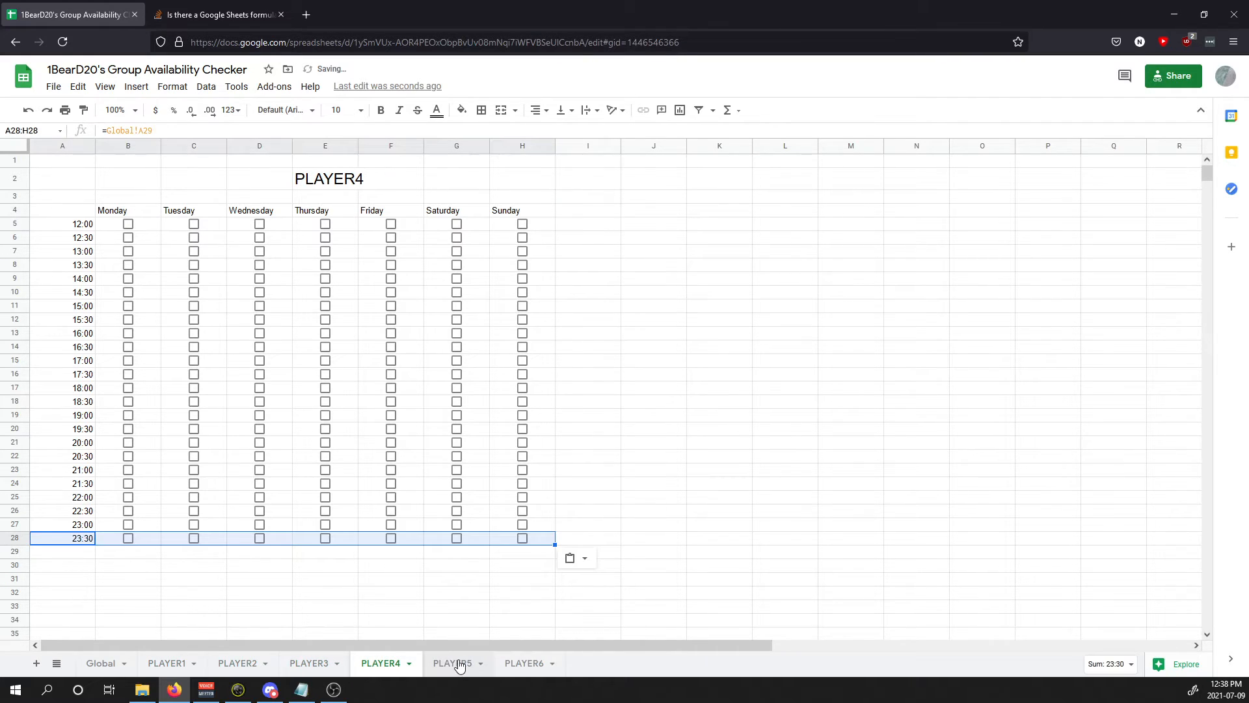
Step: Paste the 23:30 row into PLAYER5 and PLAYER6, then return to Global
{"action": "left_click", "coordinate": [452, 662]}
{"action": "left_click", "coordinate": [89, 540]}
{"action": "key", "text": "ctrl+v"}
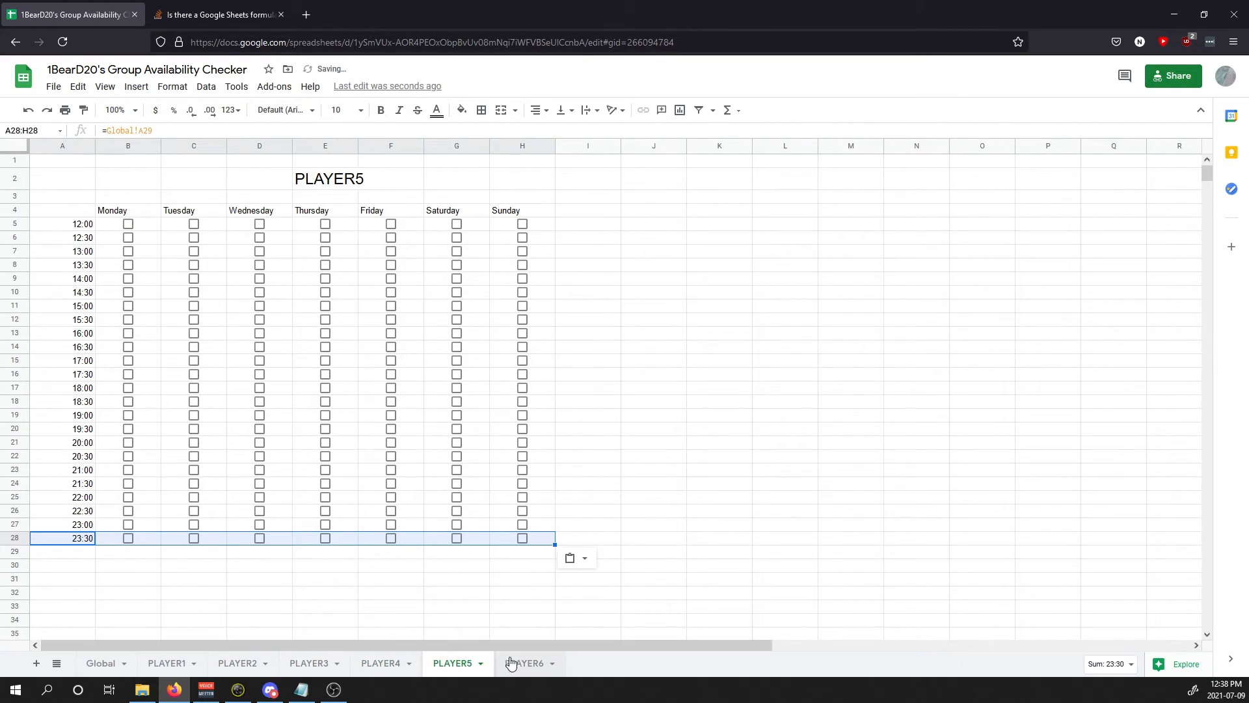
{"action": "left_click", "coordinate": [524, 662]}
{"action": "left_click", "coordinate": [83, 537]}
{"action": "key", "text": "ctrl+v"}
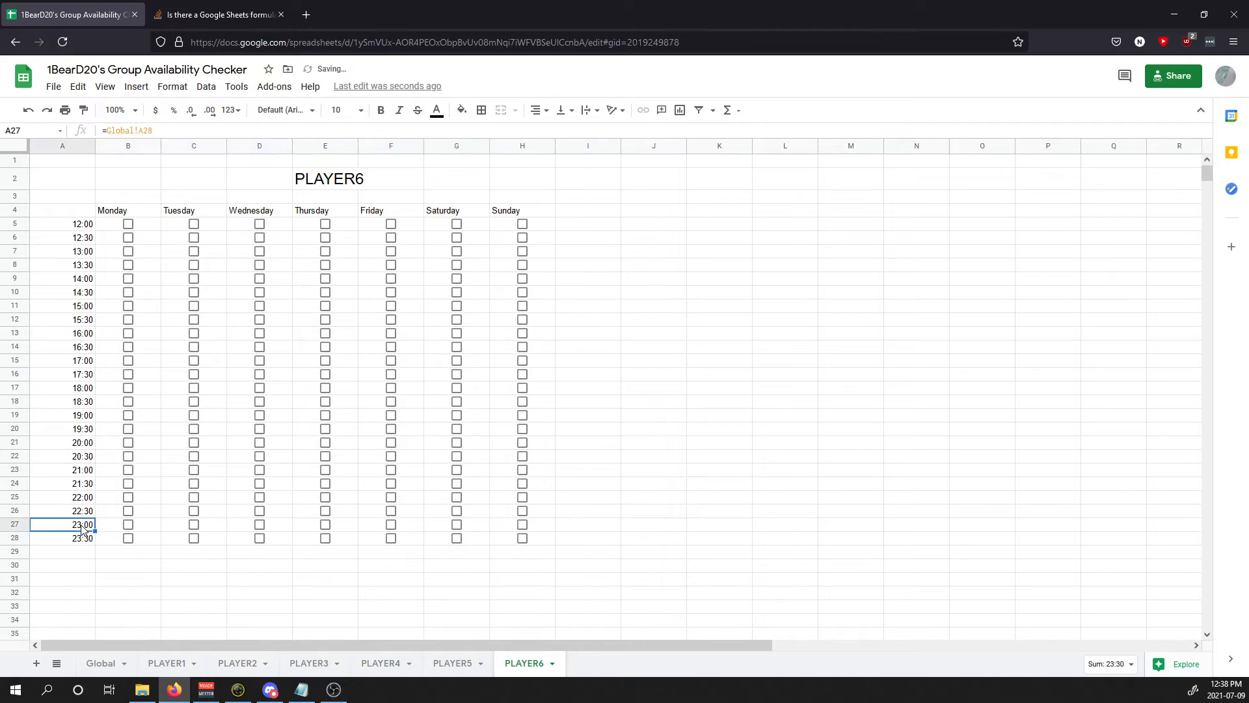
{"action": "left_click", "coordinate": [103, 662]}
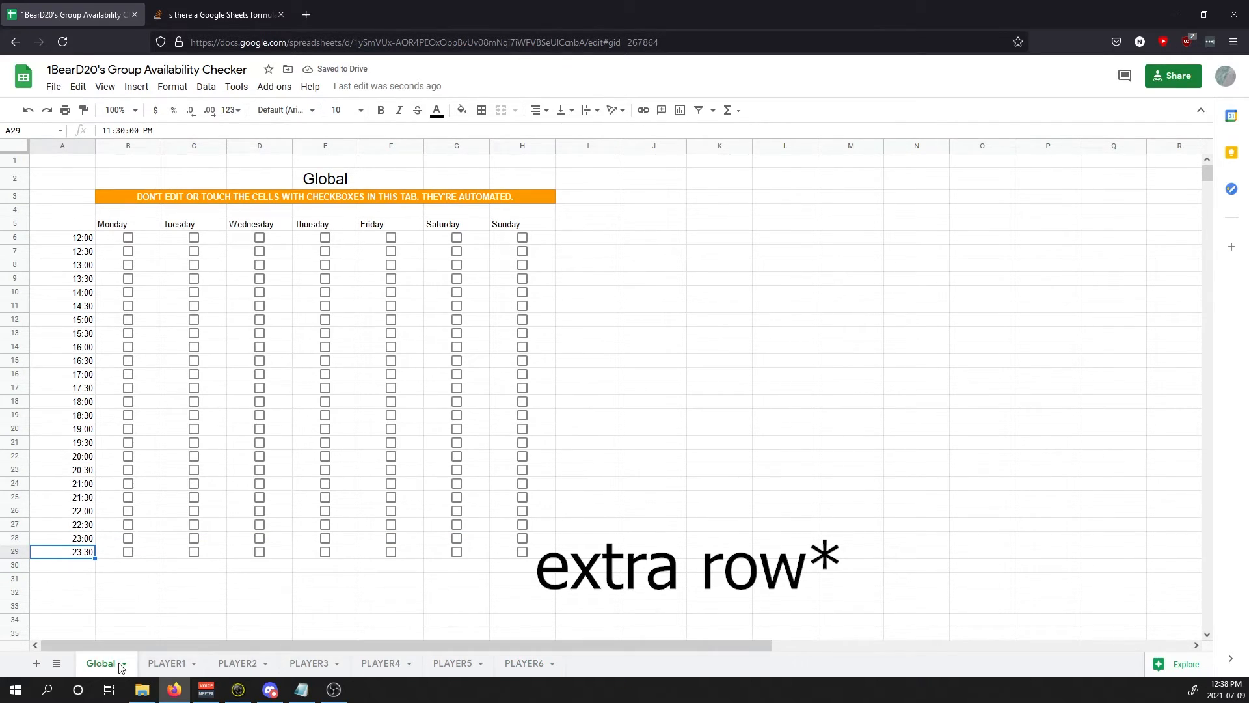
Step: Look over the PLAYER1 and PLAYER2 sheets, then open the checker's Share dialog
{"action": "left_click", "coordinate": [167, 662]}
{"action": "left_click", "coordinate": [230, 663]}
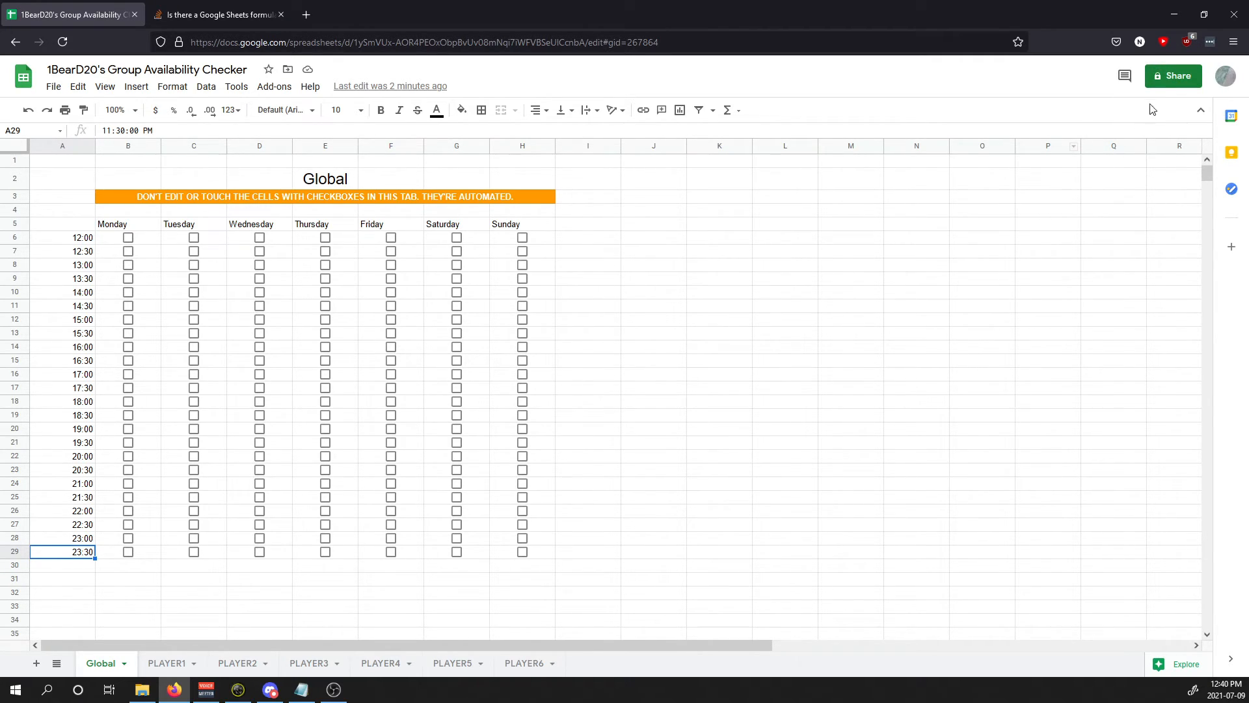
{"action": "left_click", "coordinate": [1173, 76]}
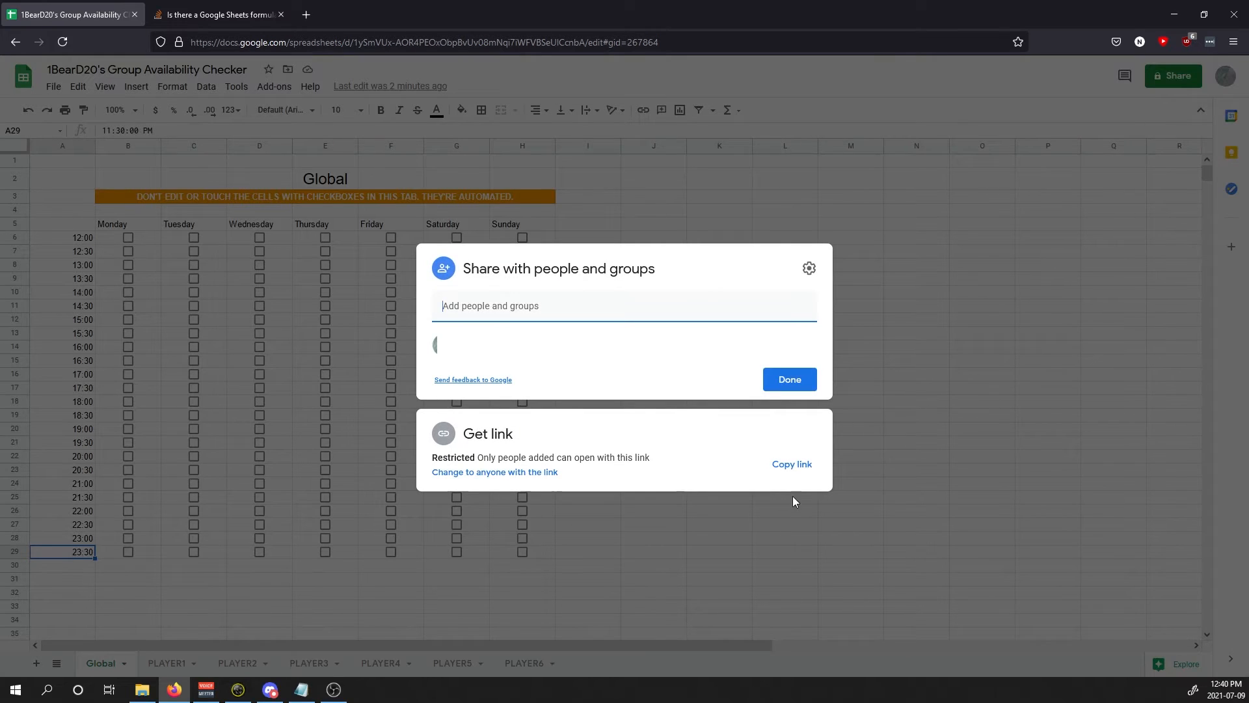
Step: Set link access to anyone with the link as Editor and close the dialog
{"action": "left_click", "coordinate": [474, 471]}
{"action": "left_click", "coordinate": [644, 393]}
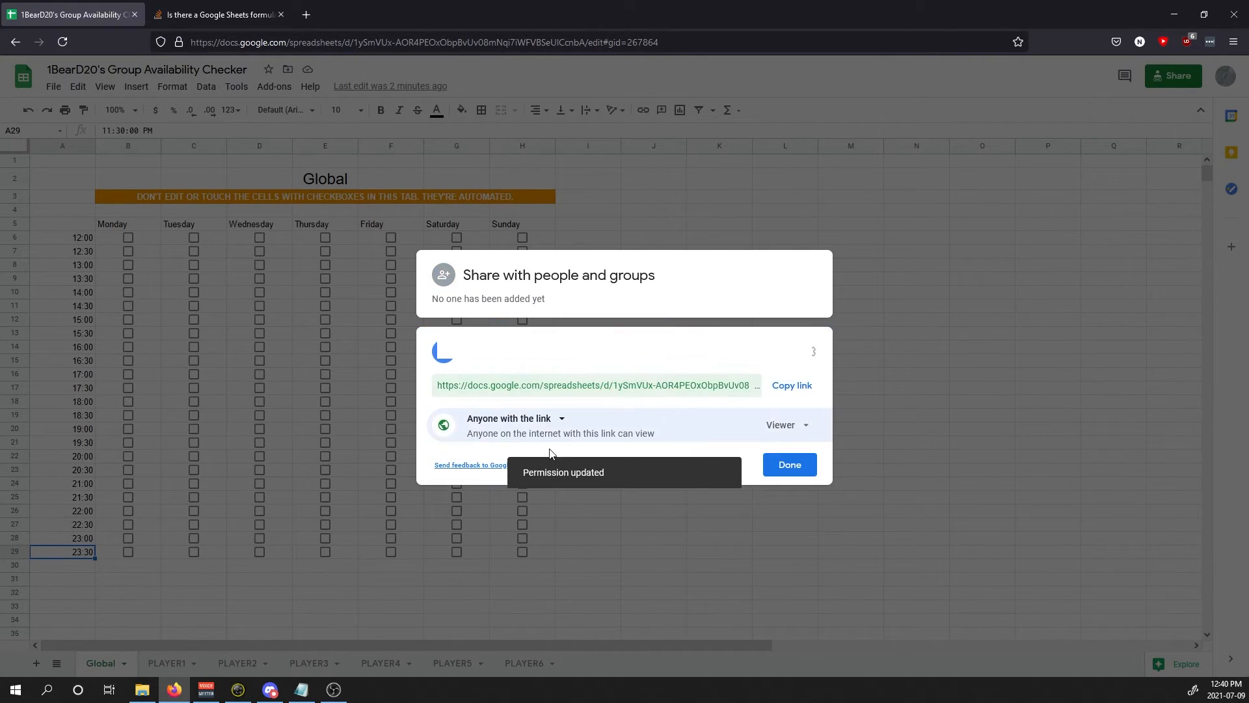
{"action": "left_click", "coordinate": [784, 425]}
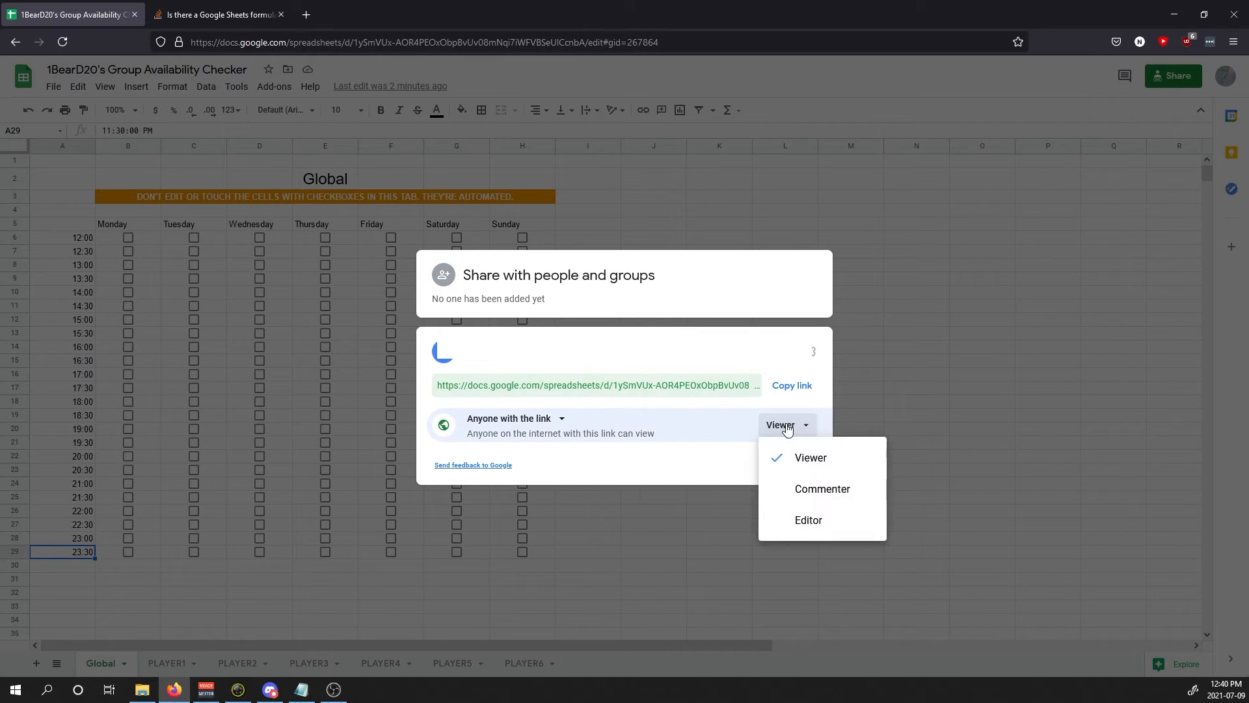
{"action": "left_click", "coordinate": [817, 520]}
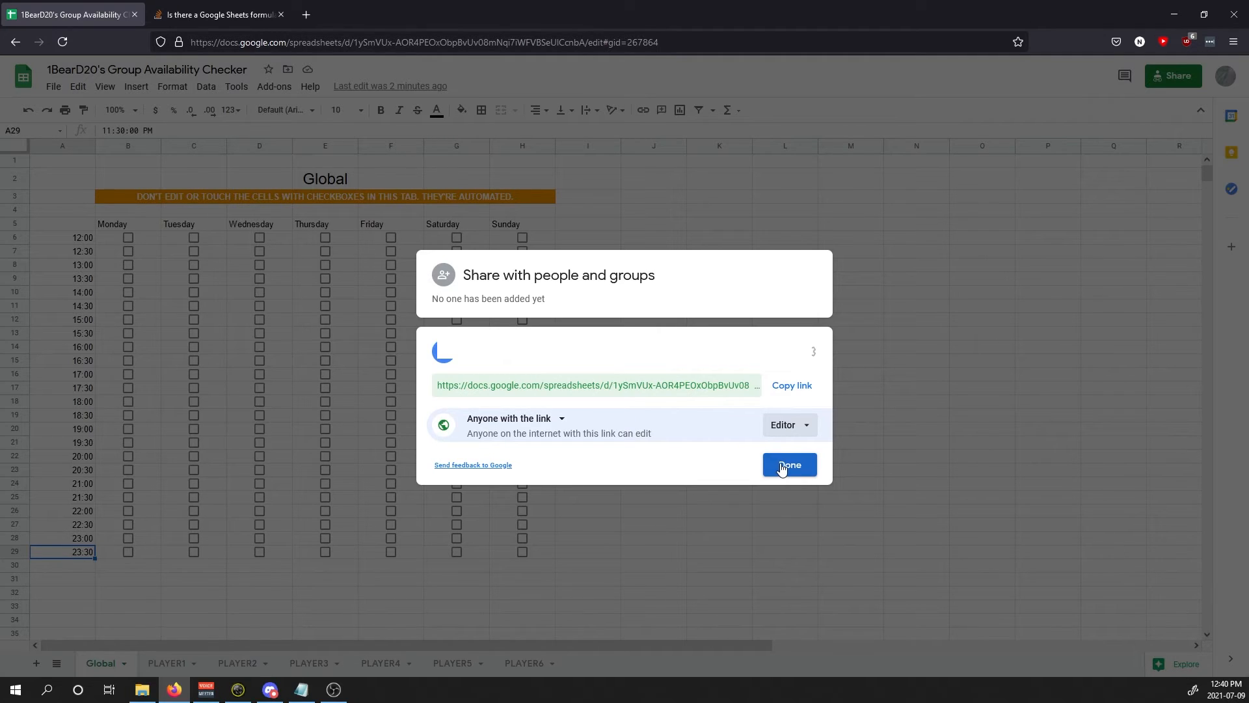
{"action": "left_click", "coordinate": [782, 469]}
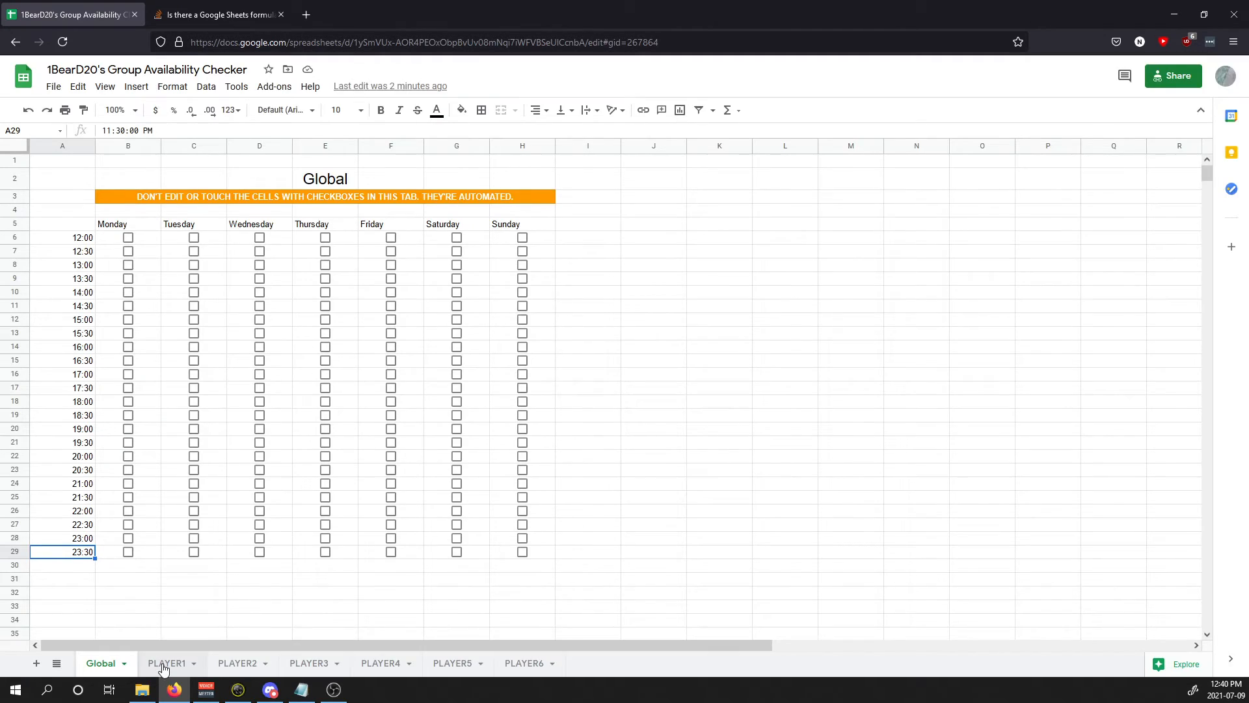
Step: Tick PLAYER2's Thursday 15:30, 14:00 and 14:30 checkboxes as a test
{"action": "left_click", "coordinate": [164, 662]}
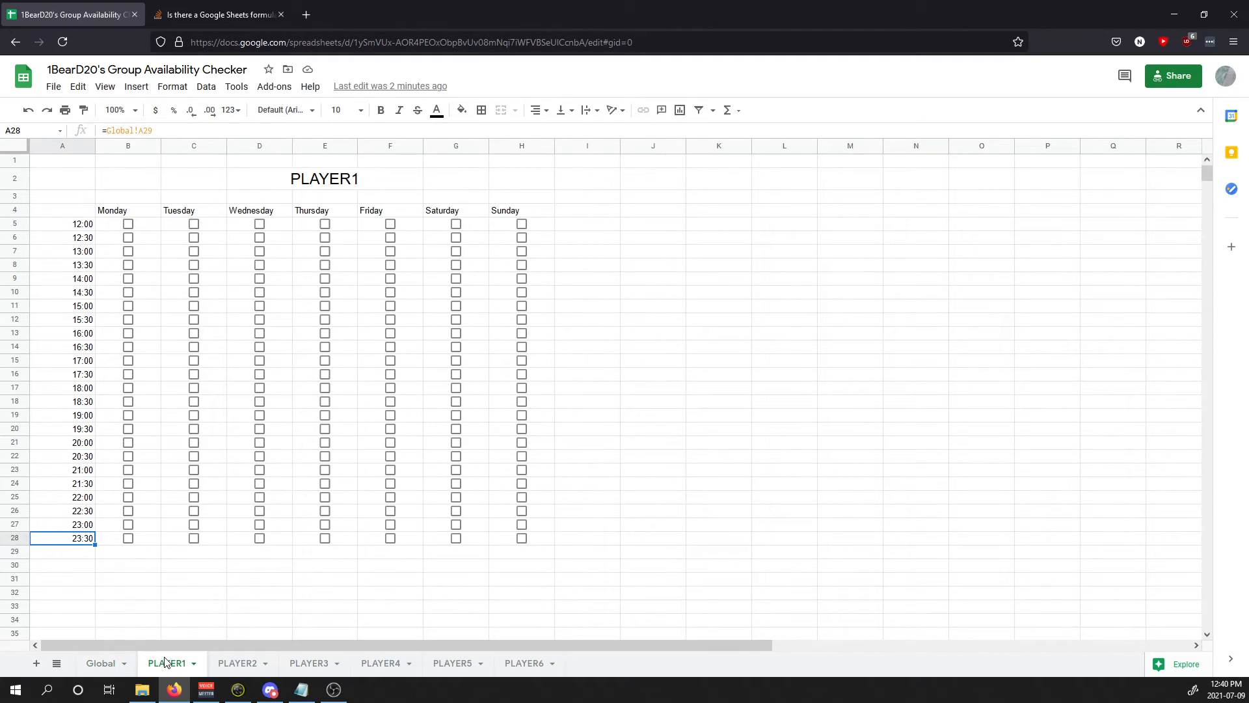
{"action": "left_click", "coordinate": [237, 663]}
{"action": "left_click", "coordinate": [340, 325]}
{"action": "left_click", "coordinate": [325, 318]}
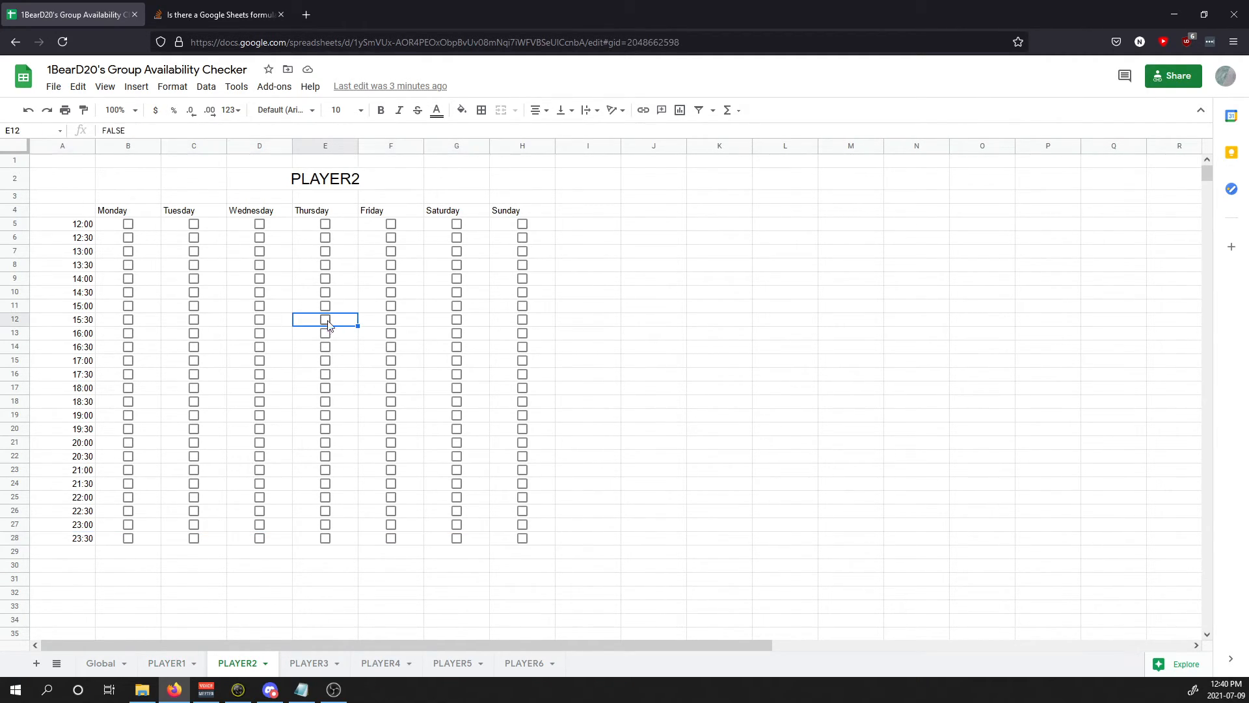
{"action": "left_click", "coordinate": [327, 279]}
{"action": "left_click", "coordinate": [326, 292]}
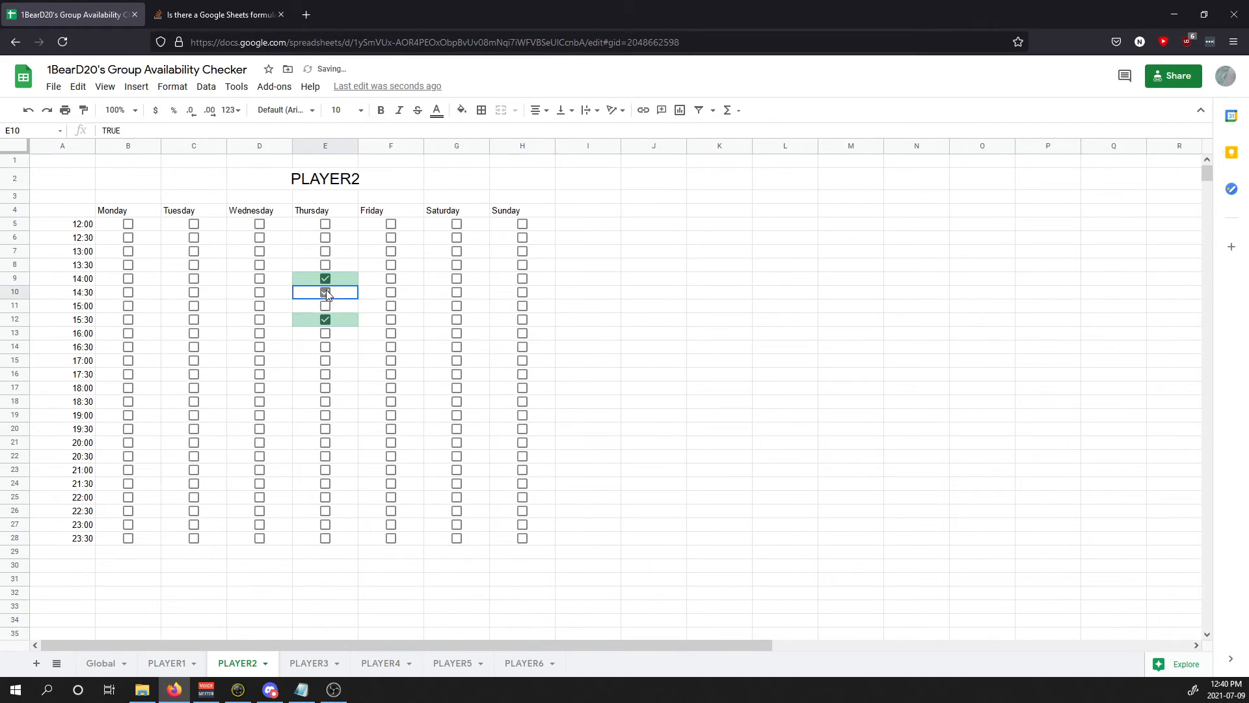
Step: Clear the test ticks on PLAYER2 and reopen the sharing settings
{"action": "key", "text": "ctrl+z"}
{"action": "key", "text": "ctrl+z"}
{"action": "key", "text": "ctrl+z"}
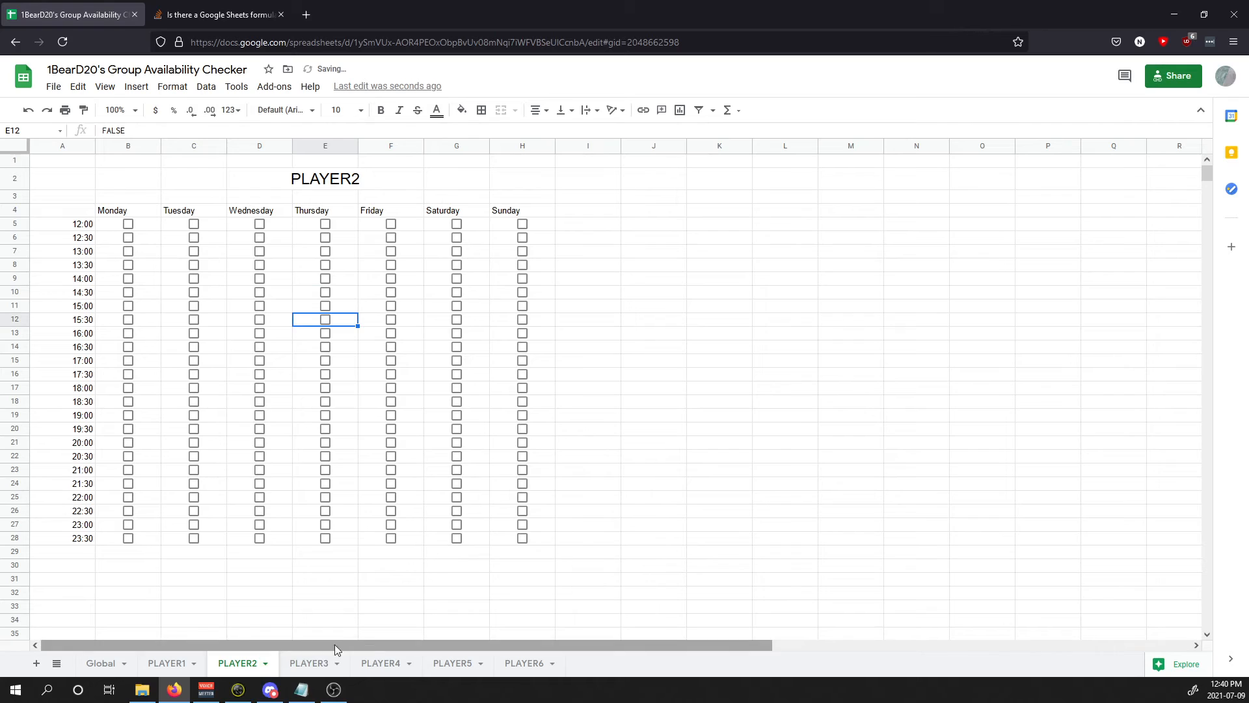
{"action": "left_click", "coordinate": [325, 660]}
{"action": "left_click", "coordinate": [246, 662]}
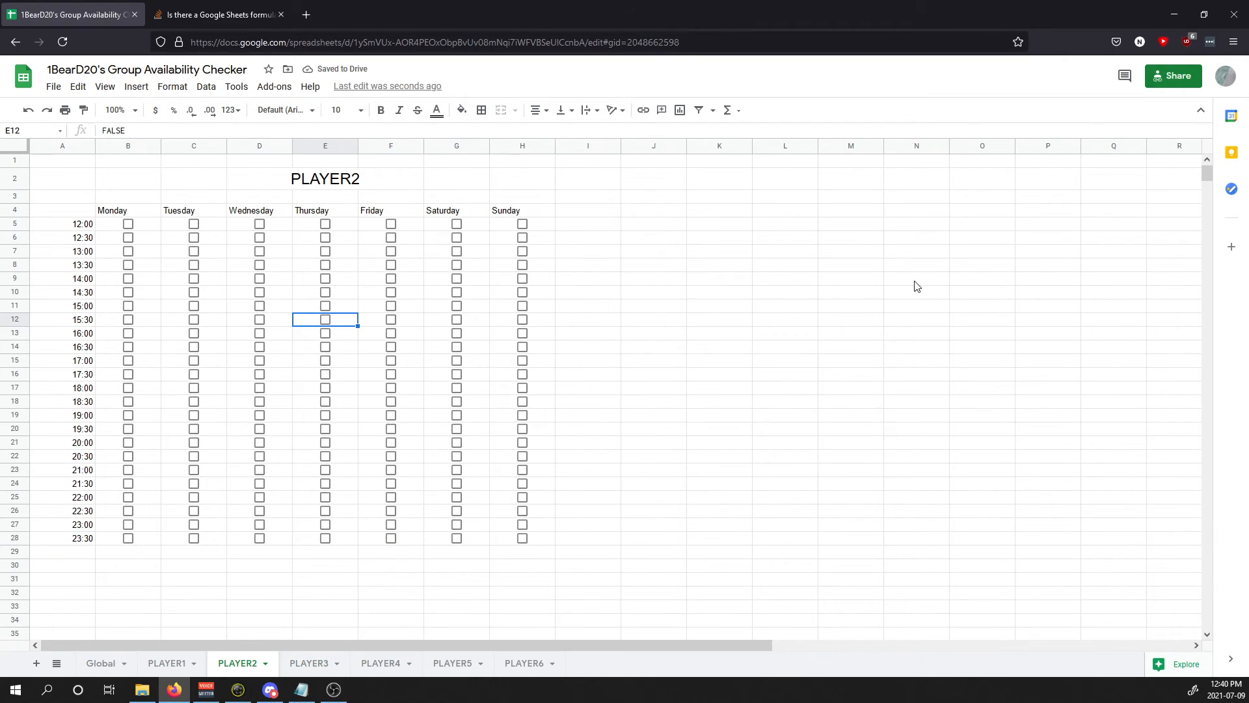
{"action": "left_click", "coordinate": [1168, 78]}
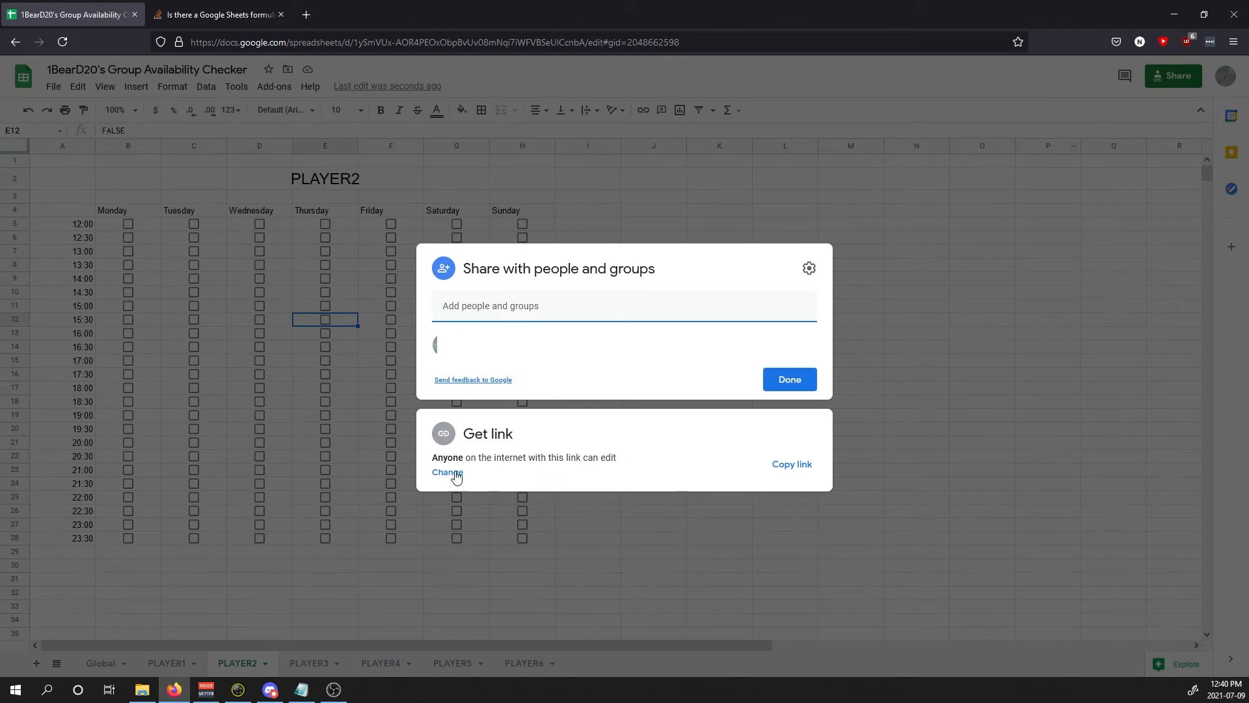
Step: Set link access back to Restricted, close sharing, and return to the Global sheet
{"action": "left_click", "coordinate": [455, 475]}
{"action": "left_click", "coordinate": [507, 420]}
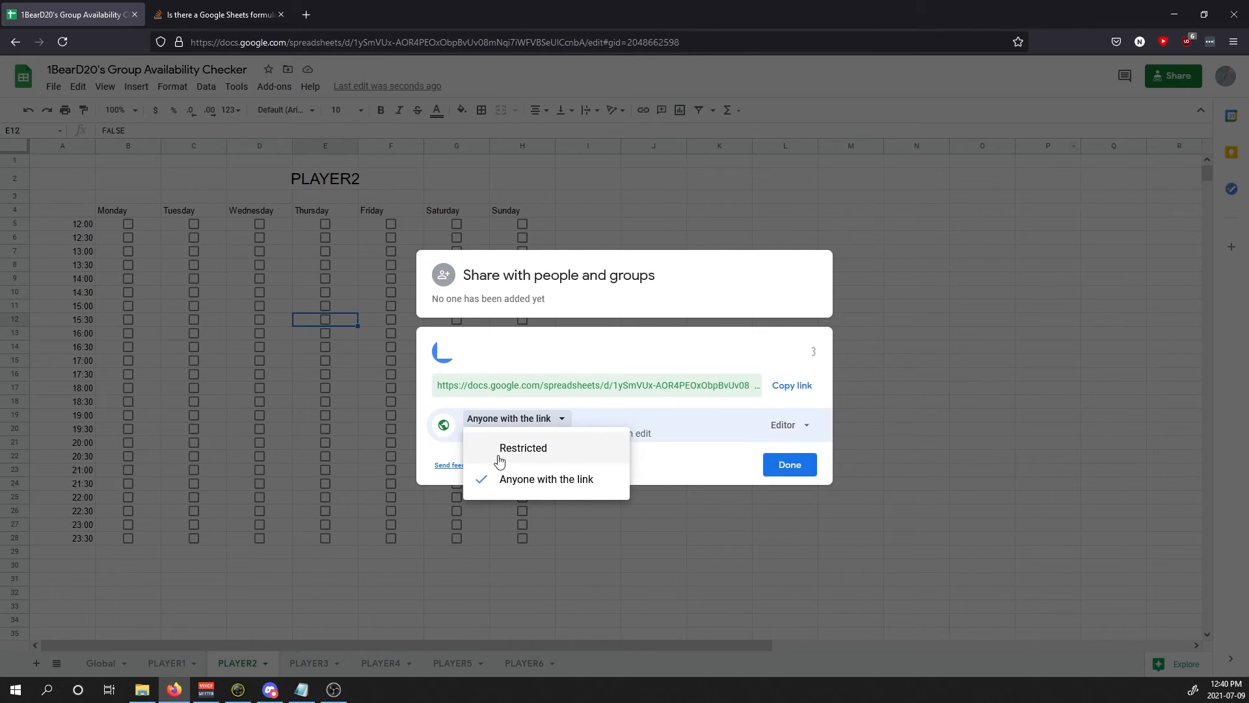
{"action": "left_click", "coordinate": [499, 449]}
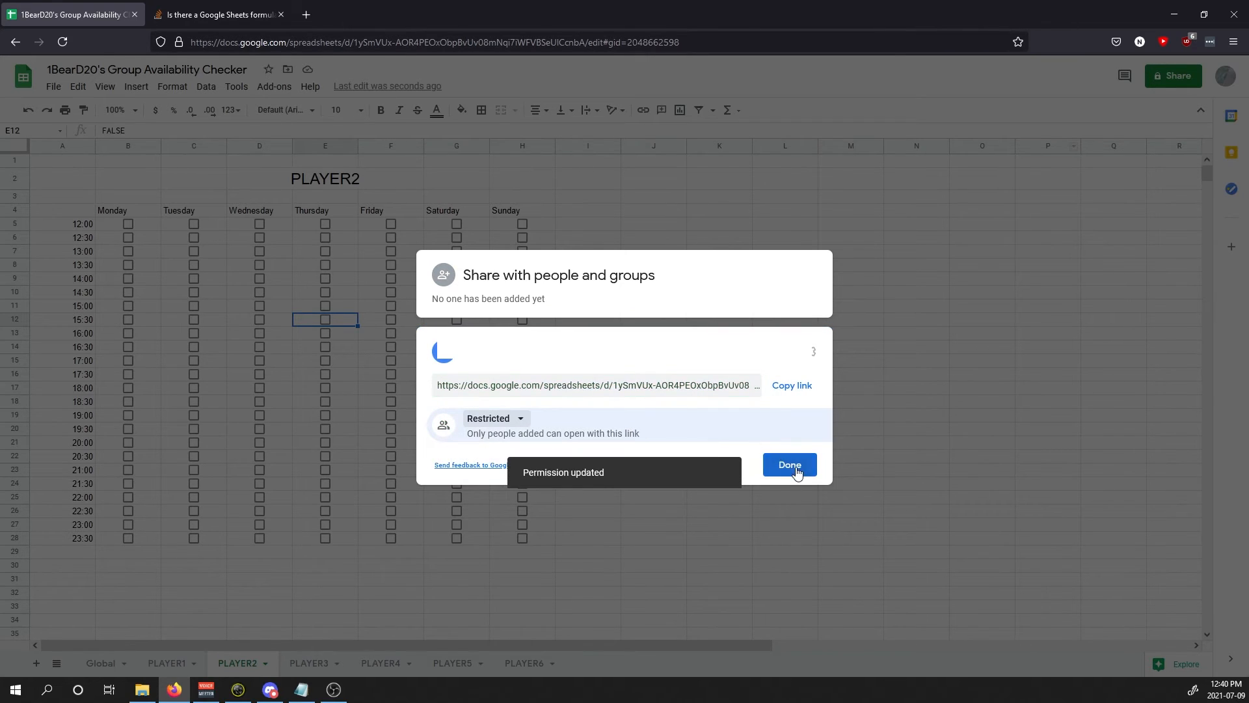
{"action": "left_click", "coordinate": [790, 464]}
{"action": "left_click", "coordinate": [1174, 75]}
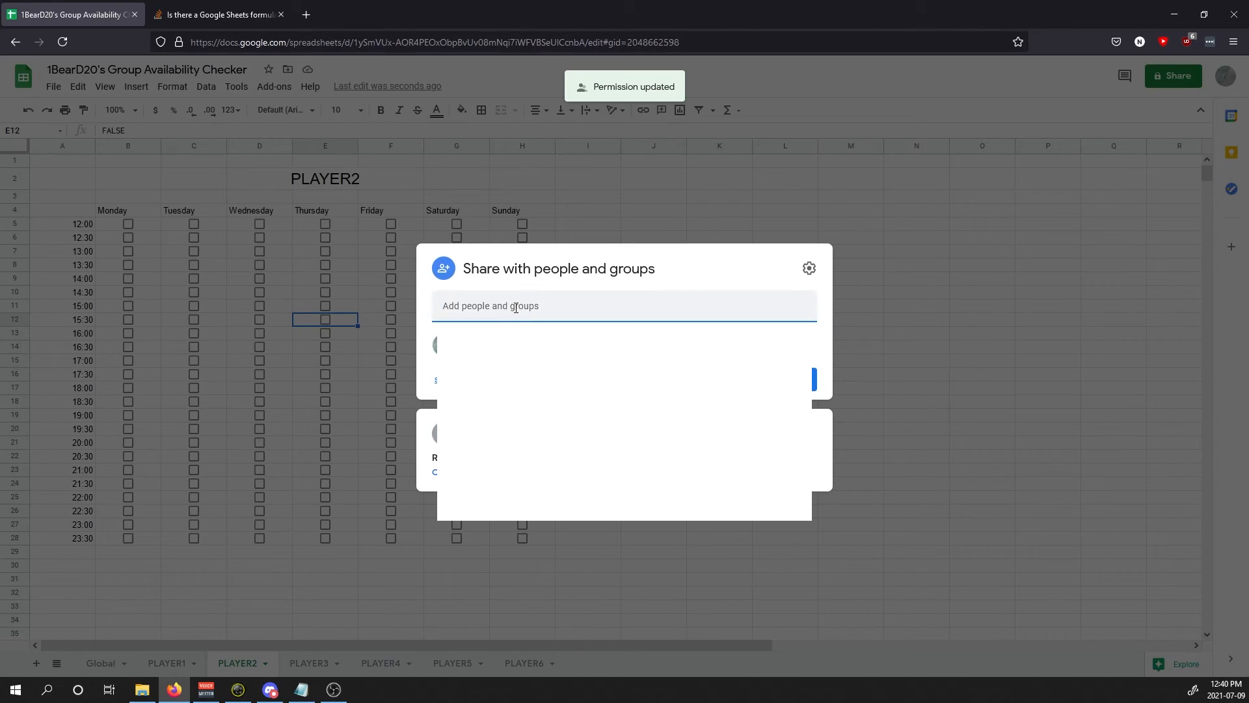
{"action": "left_click", "coordinate": [570, 290]}
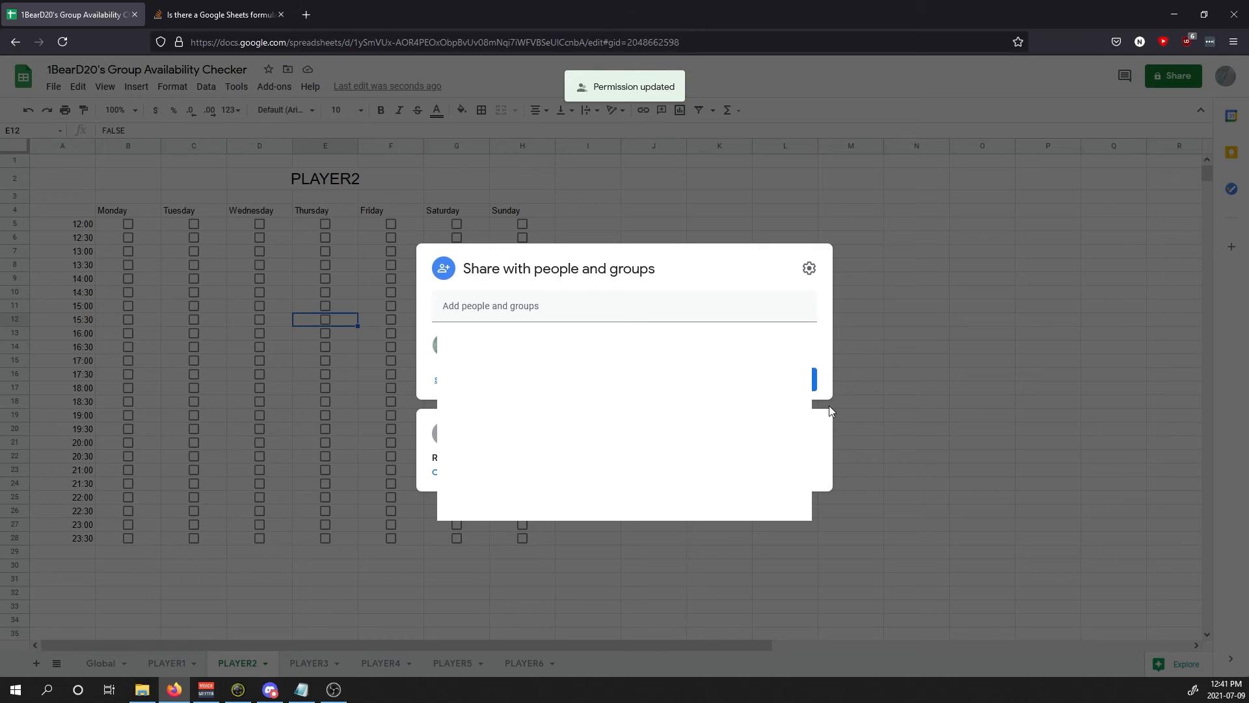
{"action": "left_click", "coordinate": [886, 388]}
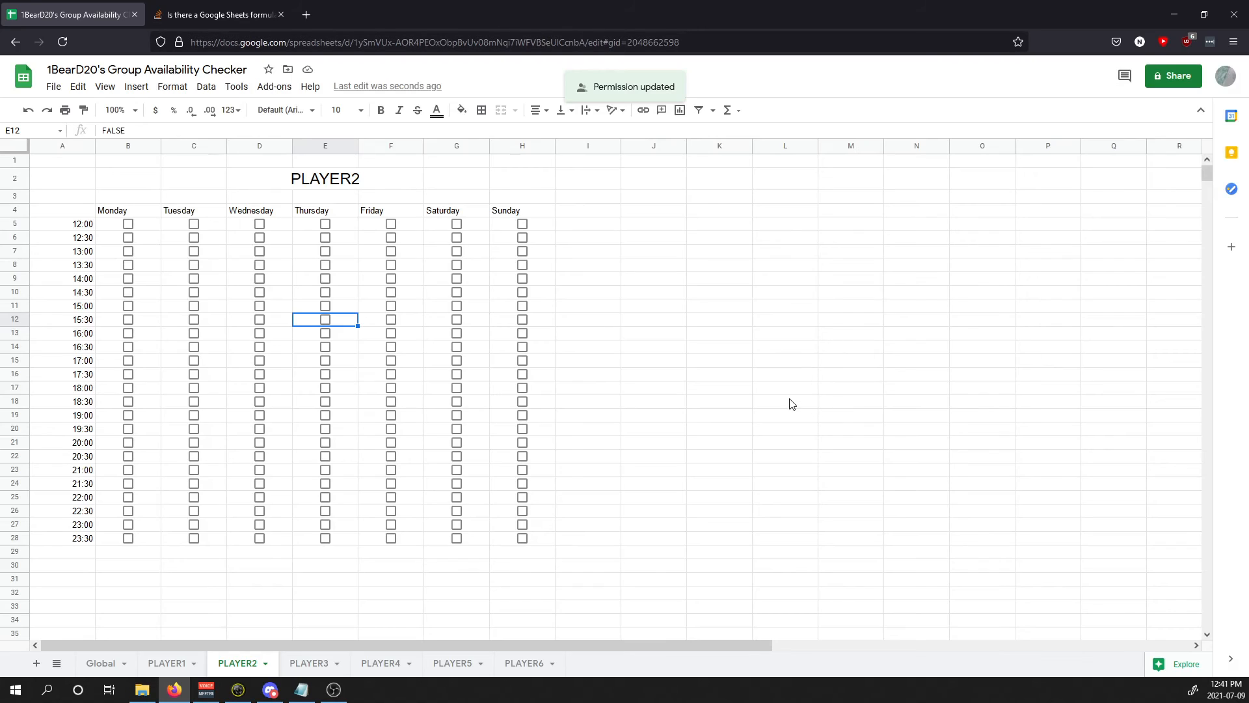
{"action": "left_click", "coordinate": [96, 663]}
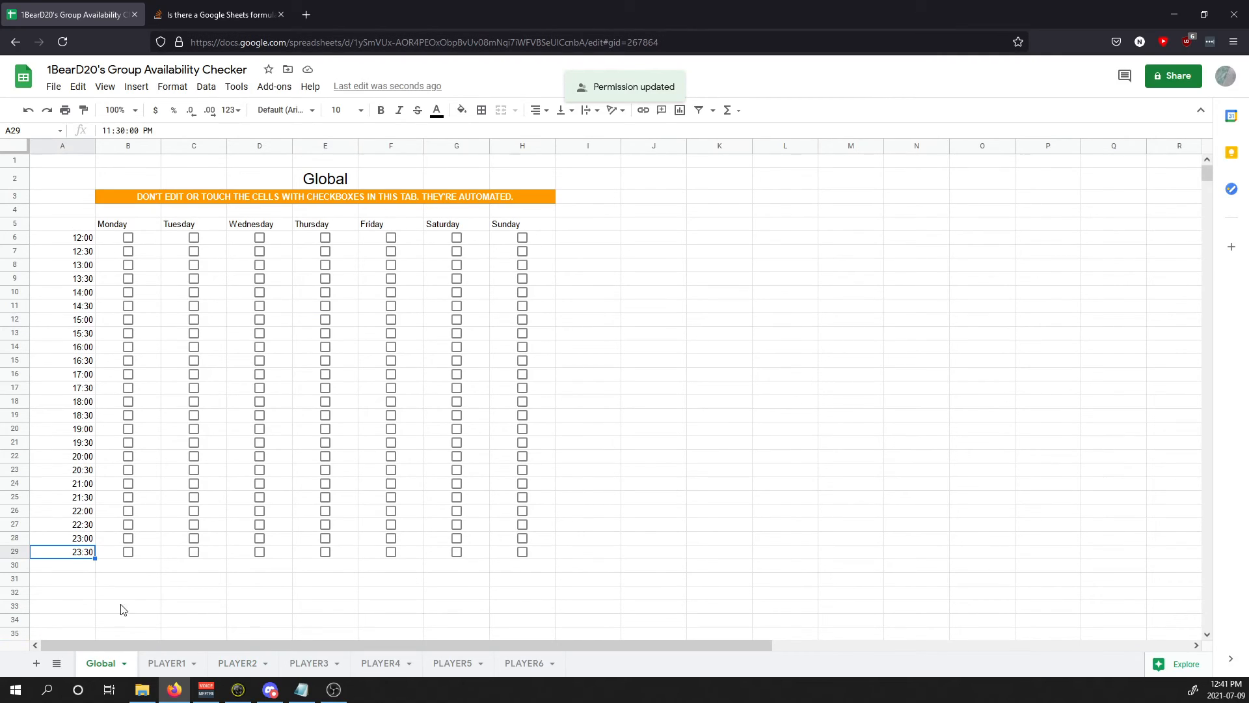
Step: Select the empty cell I20 on the Global sheet
{"action": "left_click", "coordinate": [575, 430]}
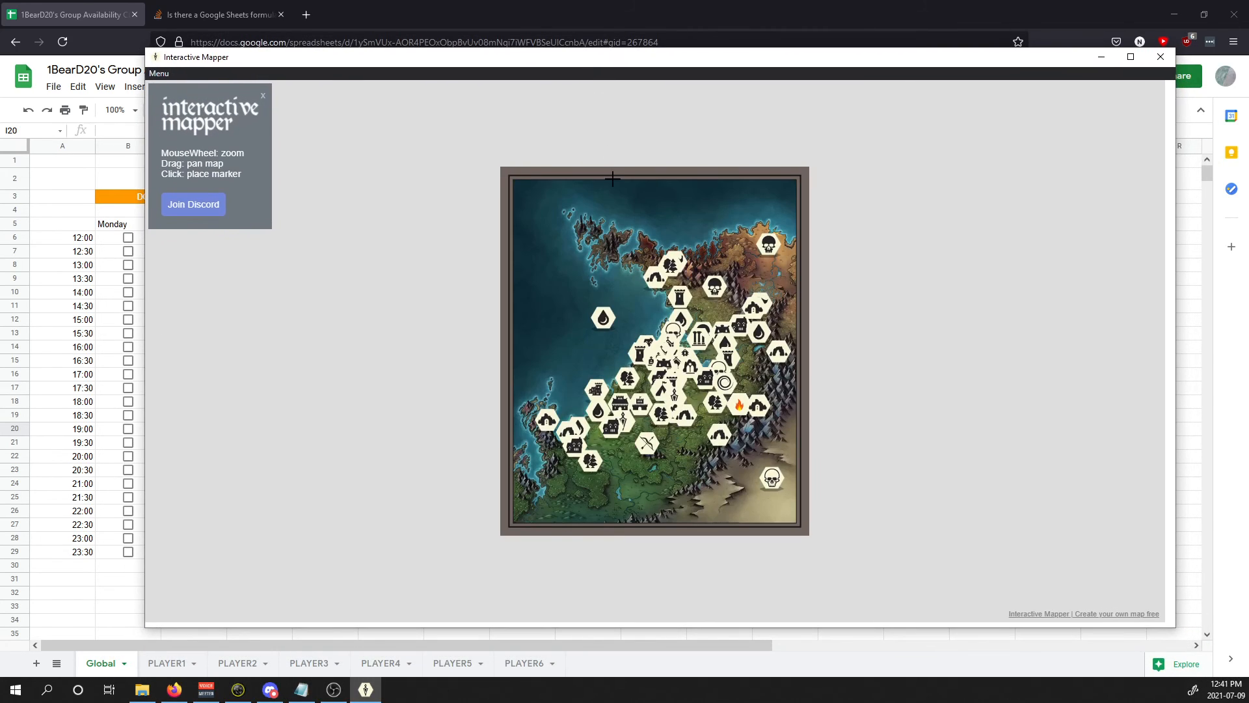
Step: Zoom in and place a marker titled 'Stiff' with a building icon in the coastal strait
{"action": "scroll", "coordinate": [624, 295], "scroll_direction": "up", "scroll_amount": 3}
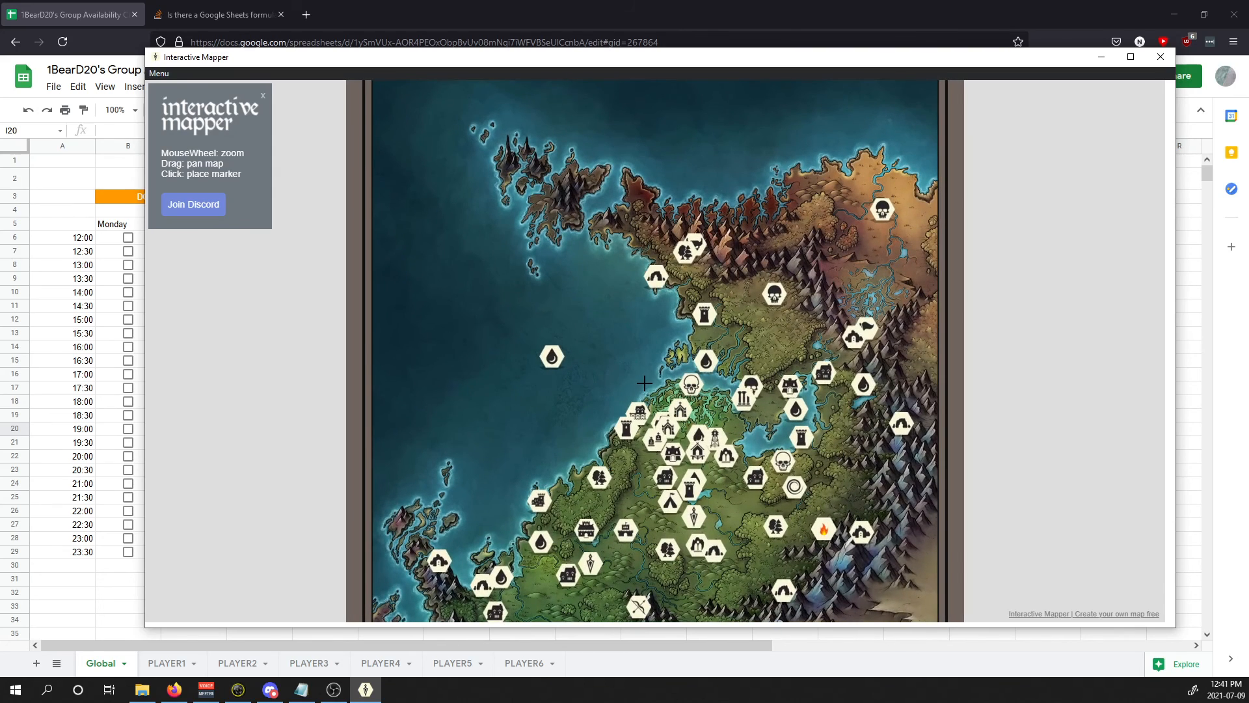
{"action": "scroll", "coordinate": [620, 247], "scroll_direction": "up", "scroll_amount": 3}
{"action": "left_click", "coordinate": [577, 201]}
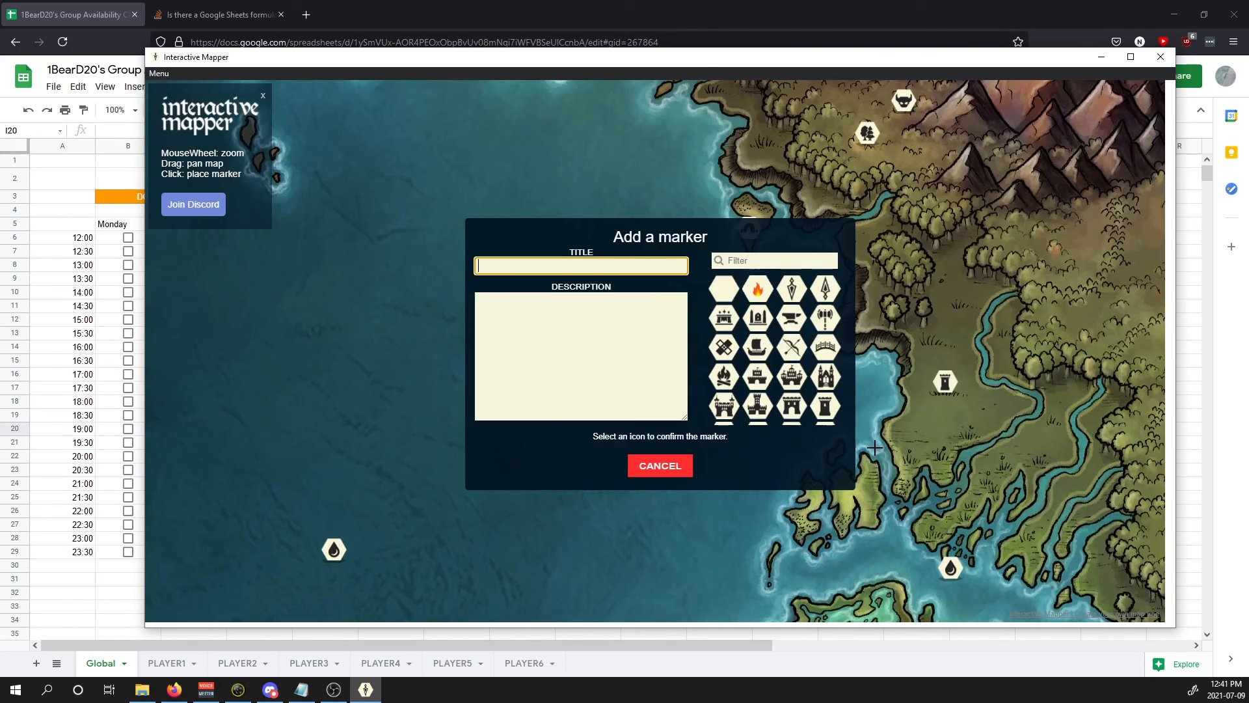
{"action": "left_click", "coordinate": [651, 462]}
{"action": "scroll", "coordinate": [617, 402], "scroll_direction": "up", "scroll_amount": 3}
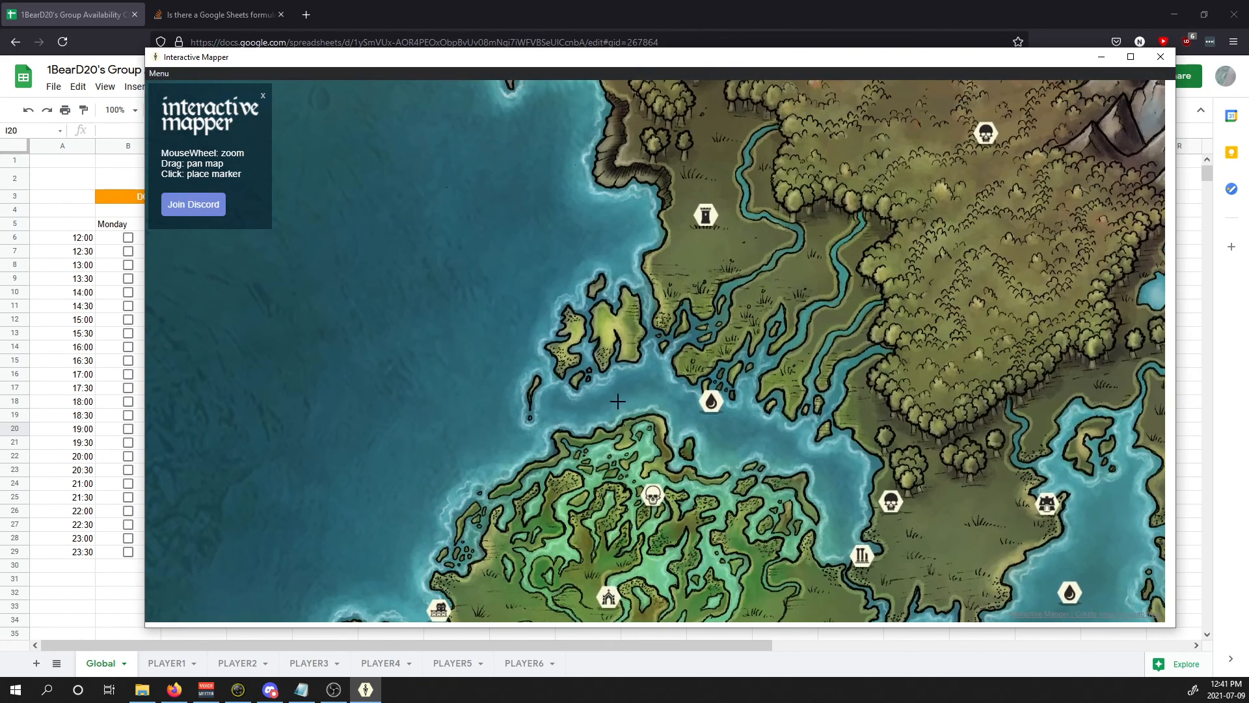
{"action": "left_click", "coordinate": [617, 402]}
{"action": "type", "text": "Stiff"}
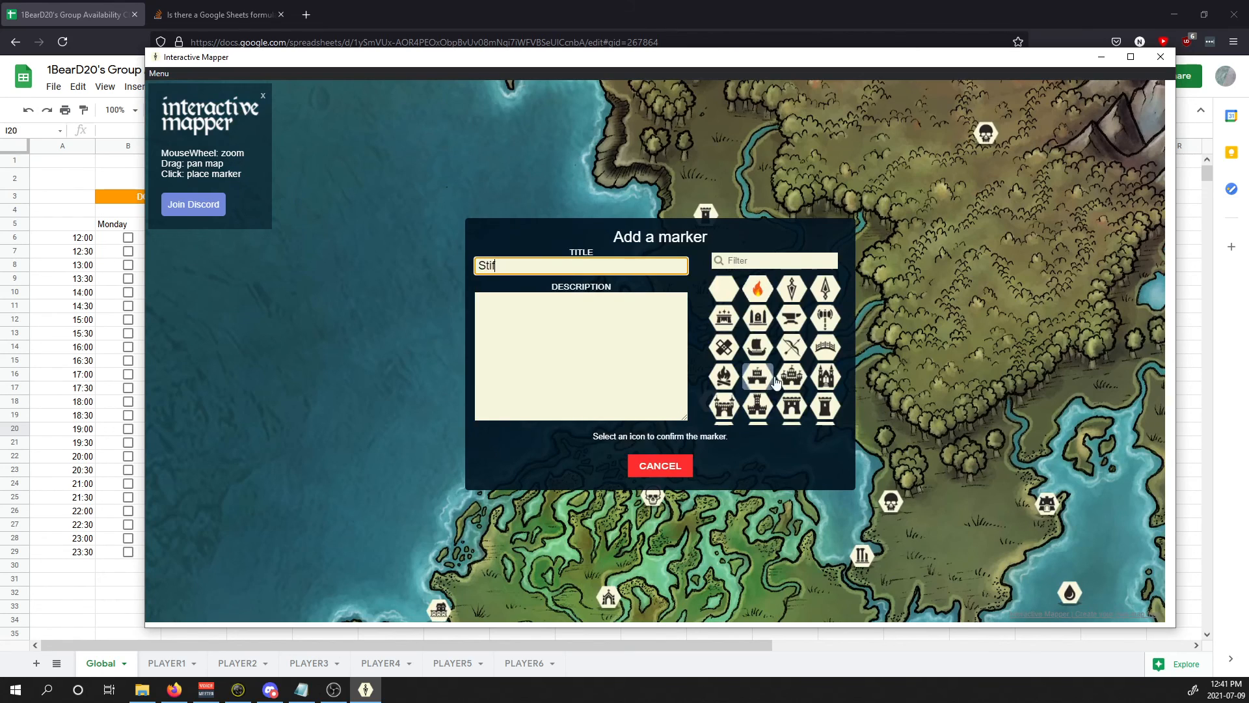
{"action": "scroll", "coordinate": [766, 380], "scroll_direction": "down", "scroll_amount": 5}
{"action": "left_click", "coordinate": [770, 407]}
Step: Move the Stiff marker northeast into the forested land
{"action": "left_click", "coordinate": [618, 387]}
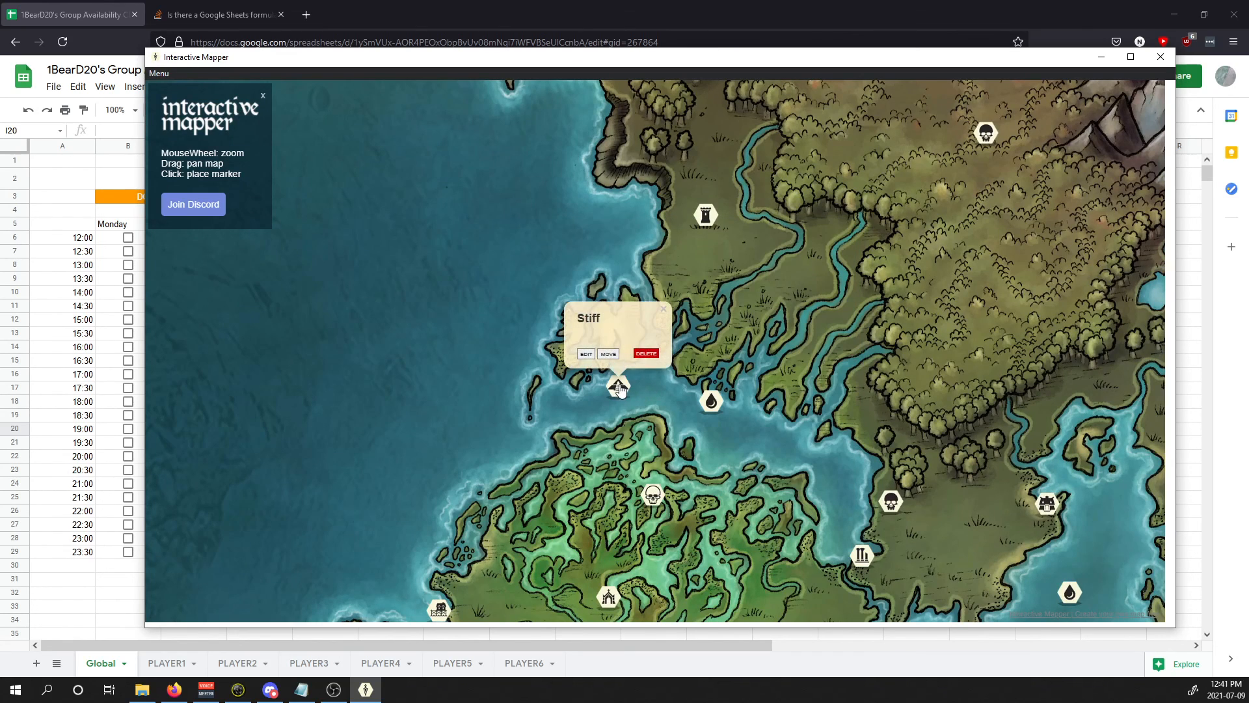
{"action": "left_click", "coordinate": [608, 355]}
{"action": "left_click", "coordinate": [979, 277]}
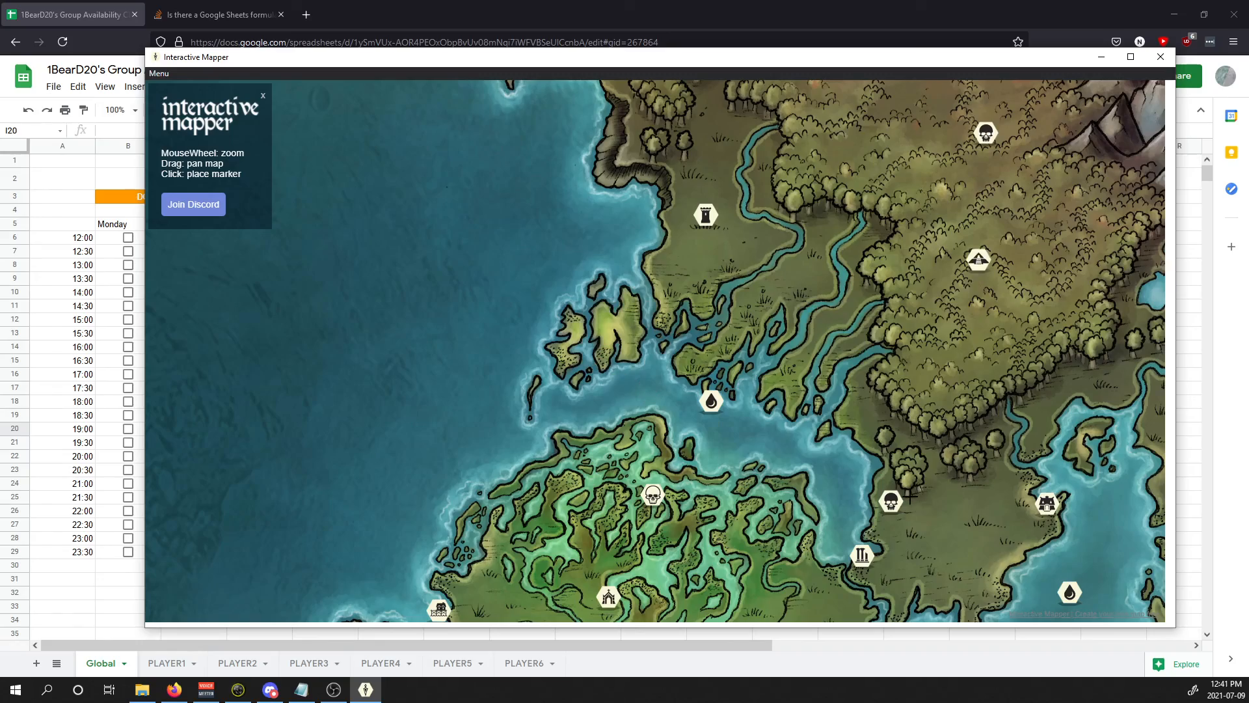